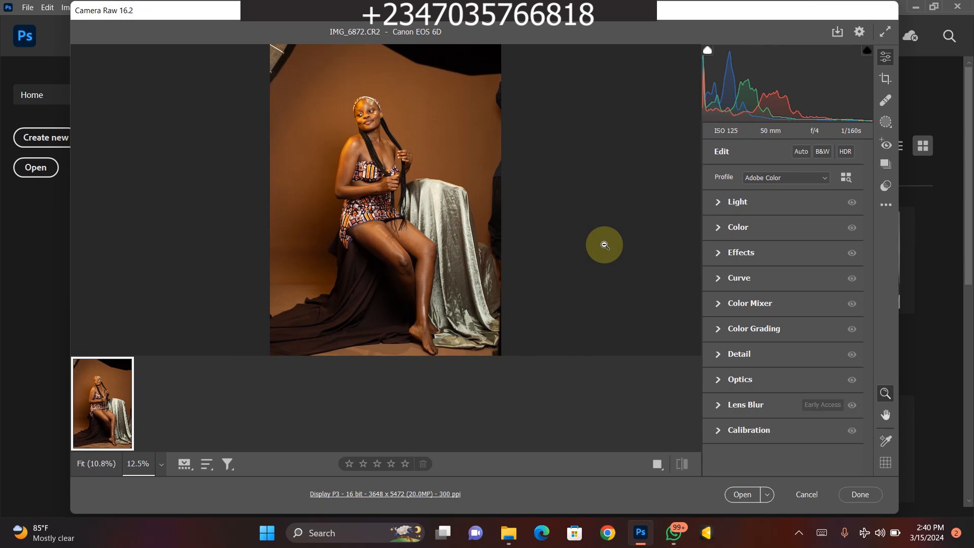
- Look through the Documents folder in File Explorer for the camera raw installer files, and return to the raw photo
key("super+e")
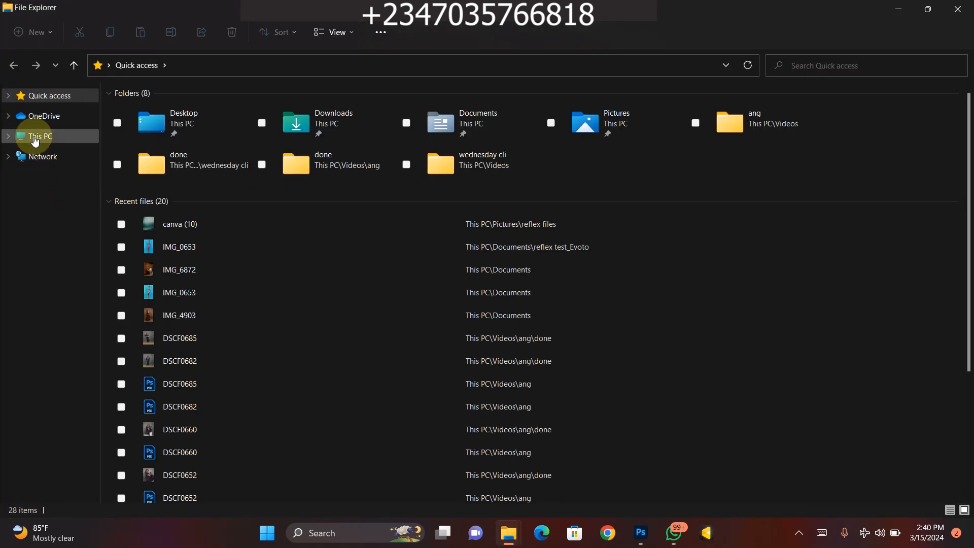
left_click(34, 142)
left_click(382, 127)
double_click(384, 129)
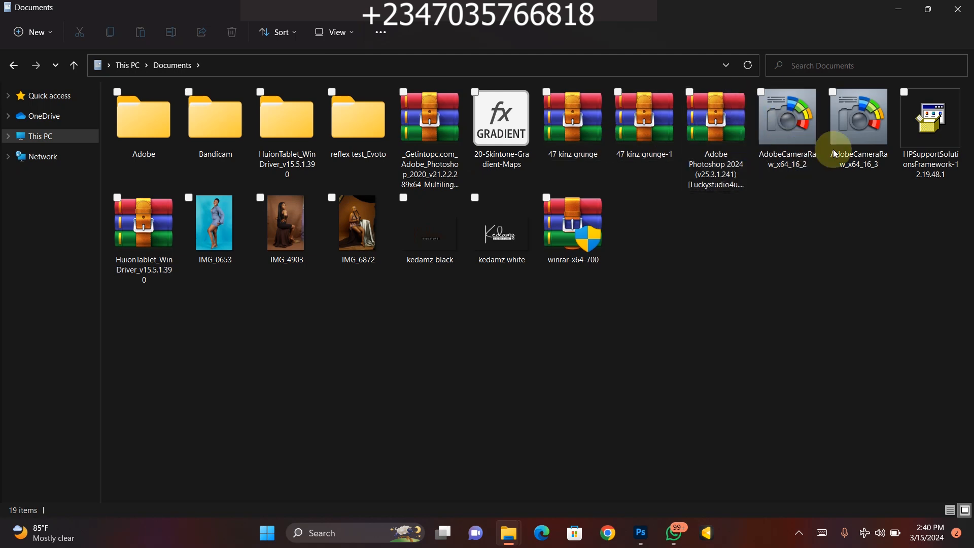
left_click(892, 10)
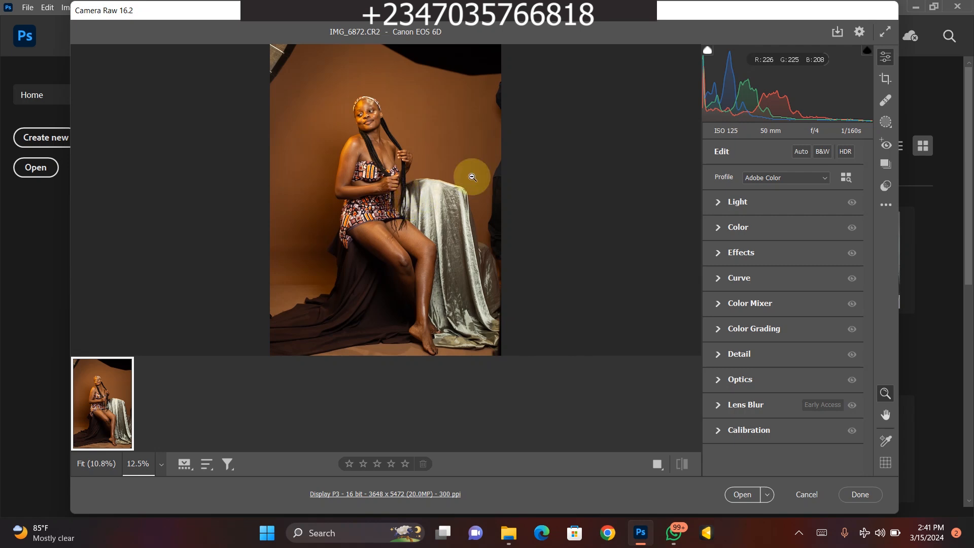
- Adjust the photo's light: Exposure +0.15, Highlights -21, Shadows +18 and Whites -5
left_click(721, 202)
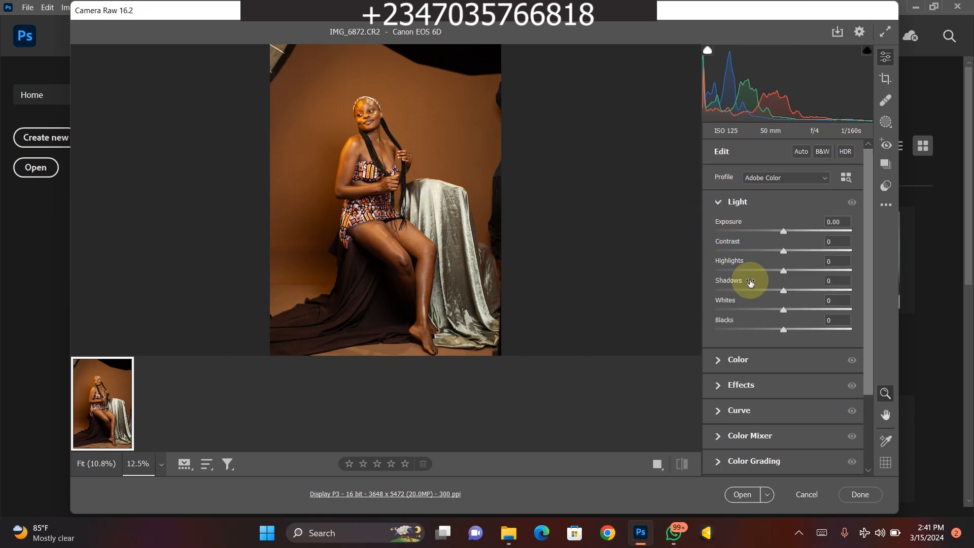
left_click(785, 232)
left_click_drag(786, 232, 787, 231)
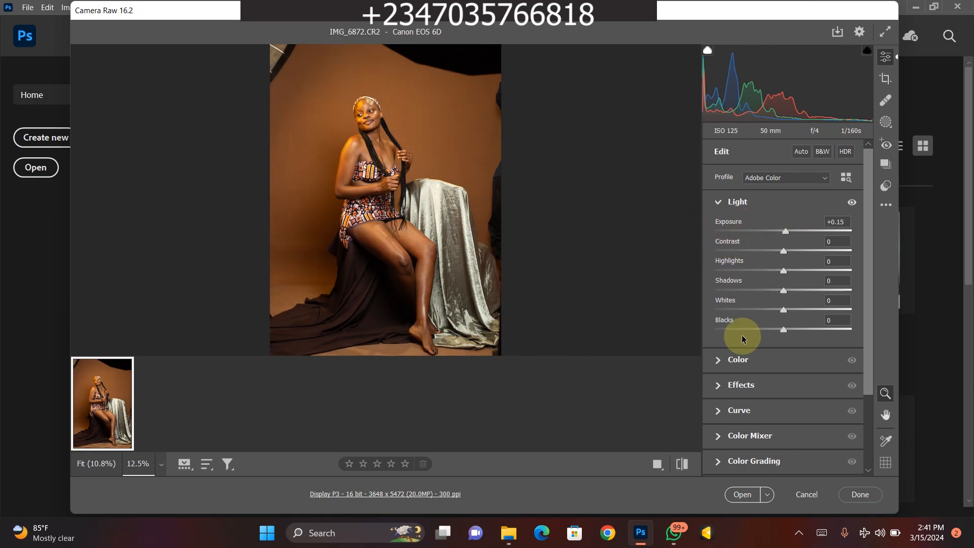
left_click_drag(771, 270, 769, 271)
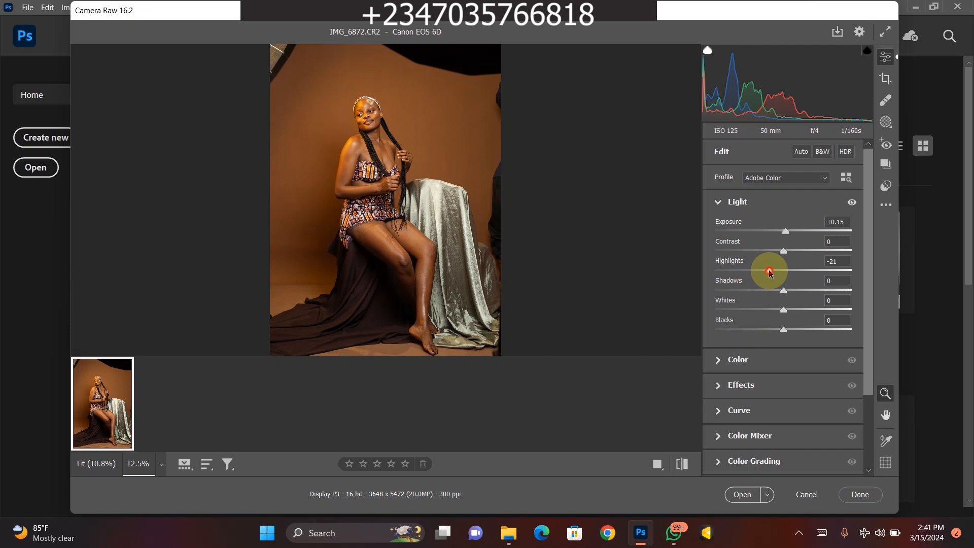
left_click_drag(783, 310, 795, 290)
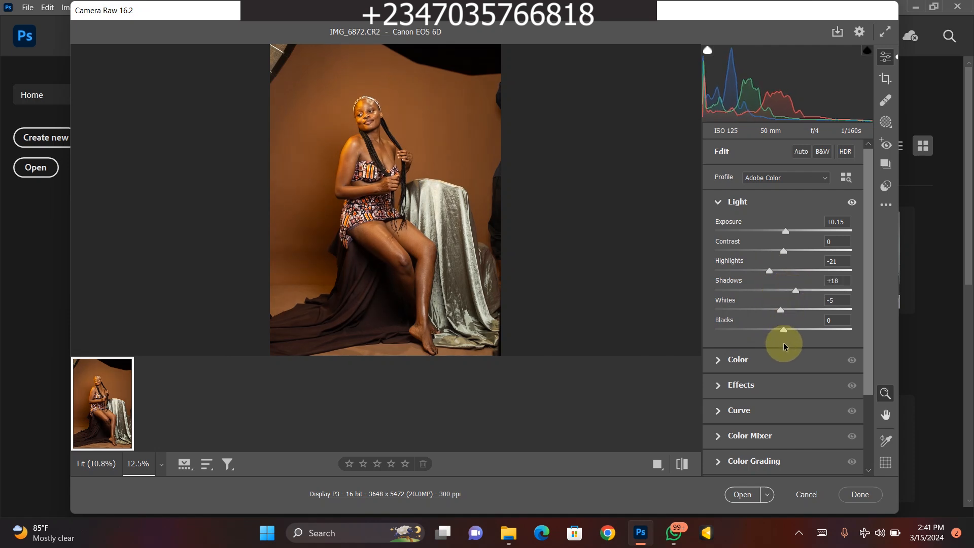
left_click(720, 205)
- Cool the photo's white balance by setting the Temperature to 4750
left_click(723, 230)
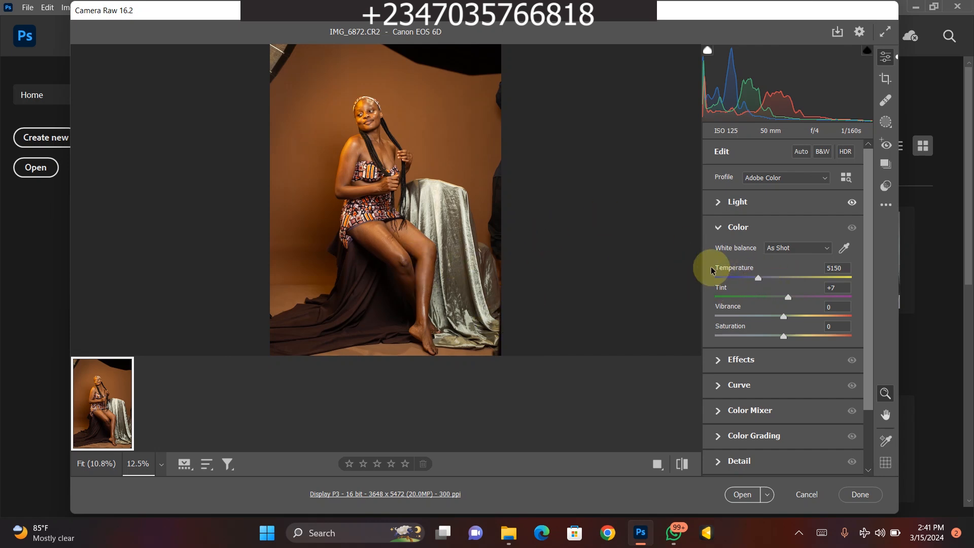
left_click_drag(755, 280, 750, 283)
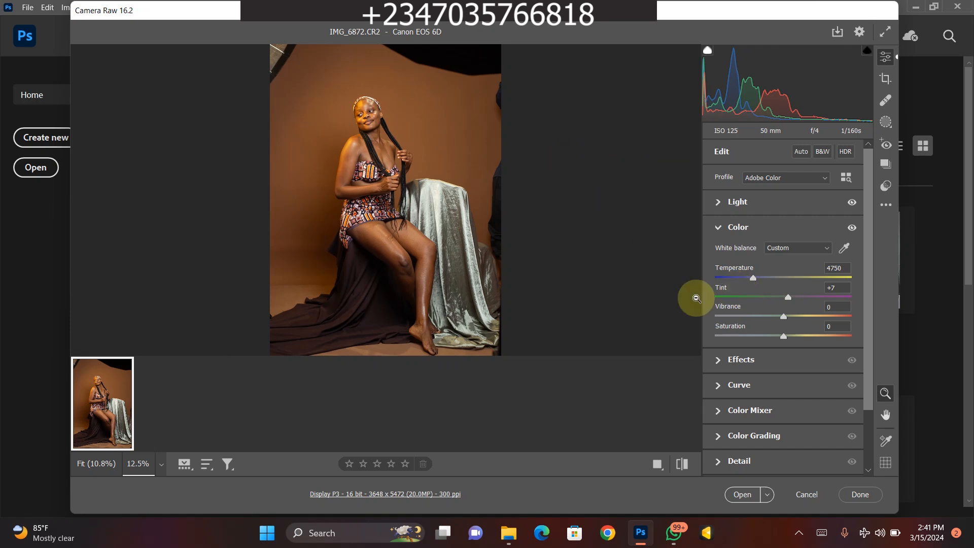
left_click(718, 225)
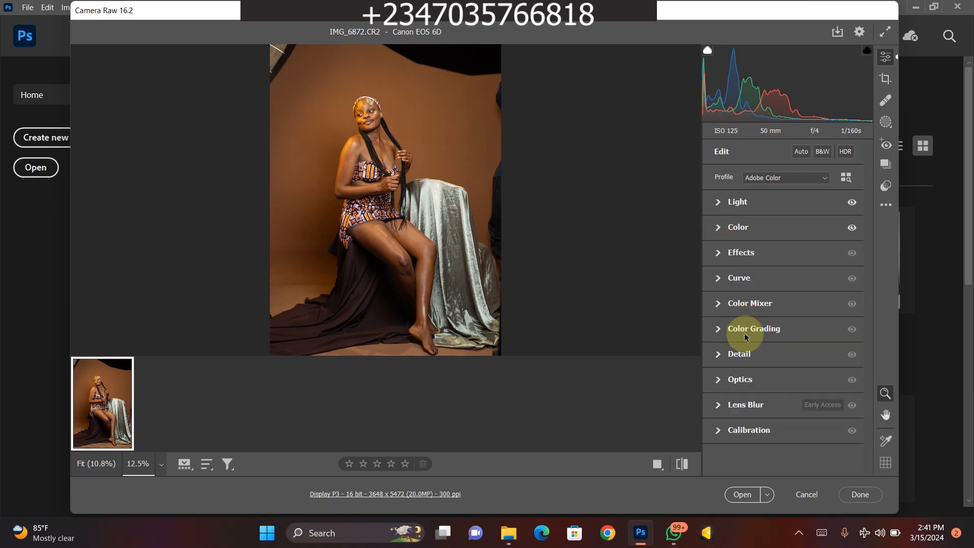
- Set the Color Mixer's adjust mode from HSL to Color
left_click(718, 304)
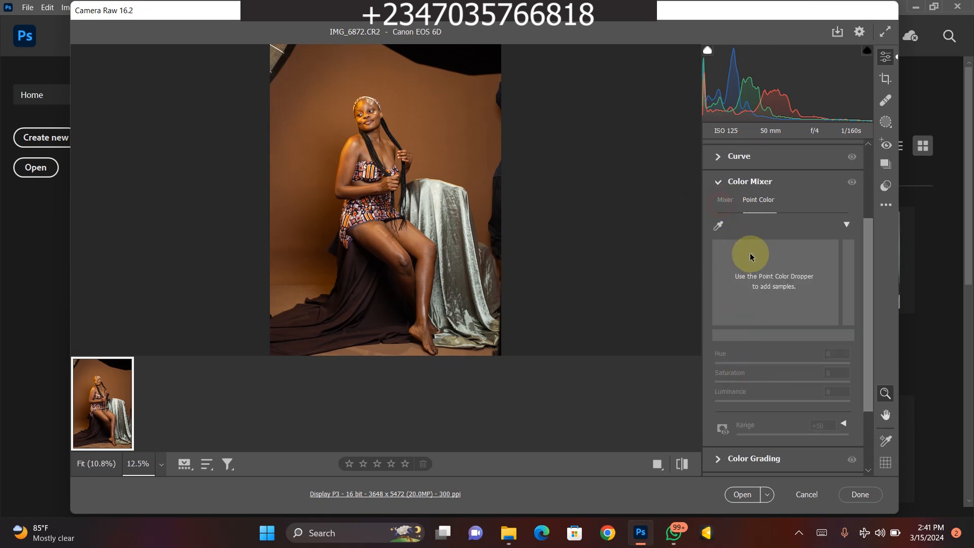
left_click(723, 200)
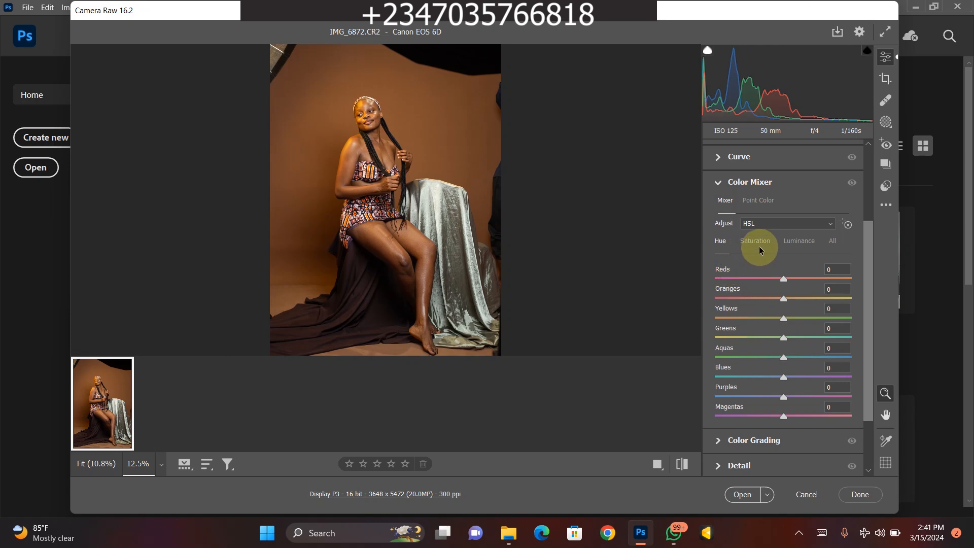
left_click(797, 224)
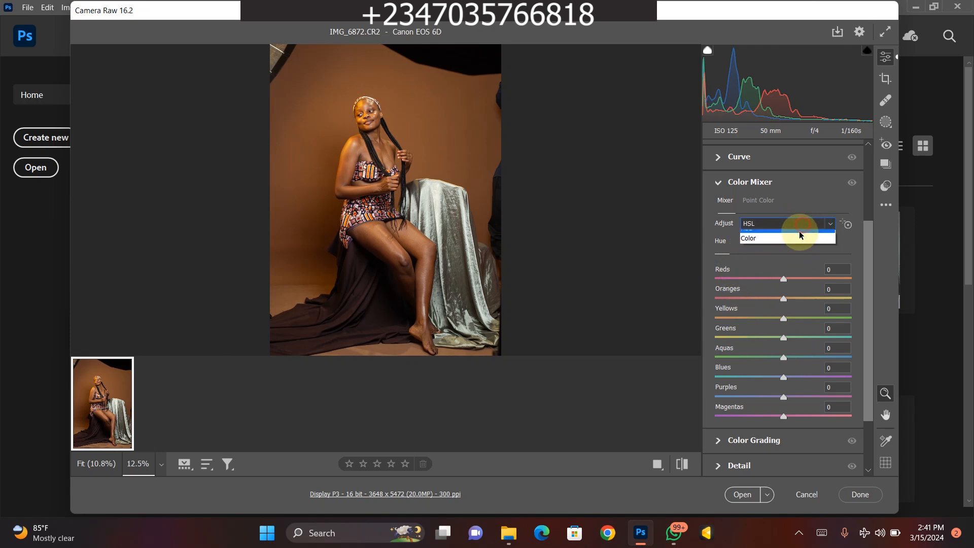
left_click(779, 235)
left_click(766, 223)
left_click(760, 246)
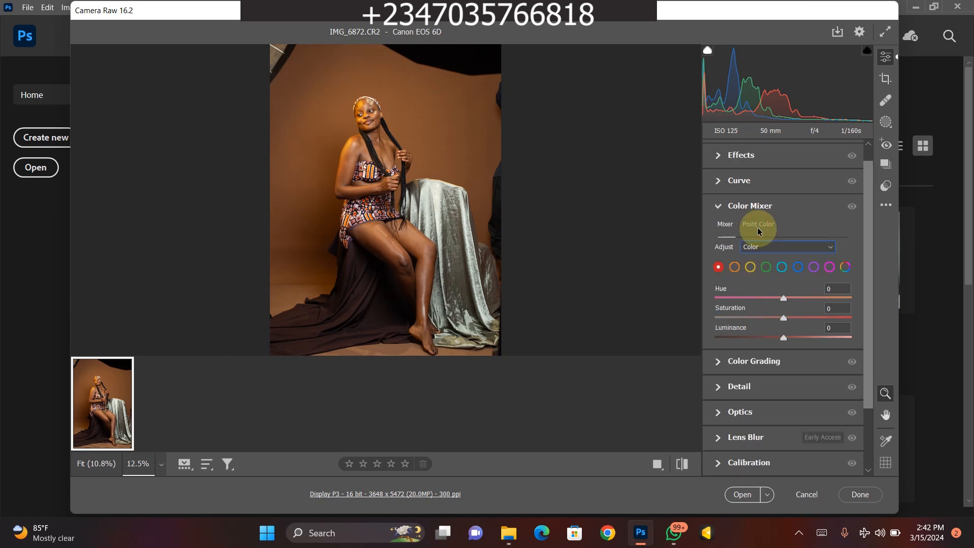
- Sample the skin tone on the woman's thigh with the Point Color dropper
left_click(758, 225)
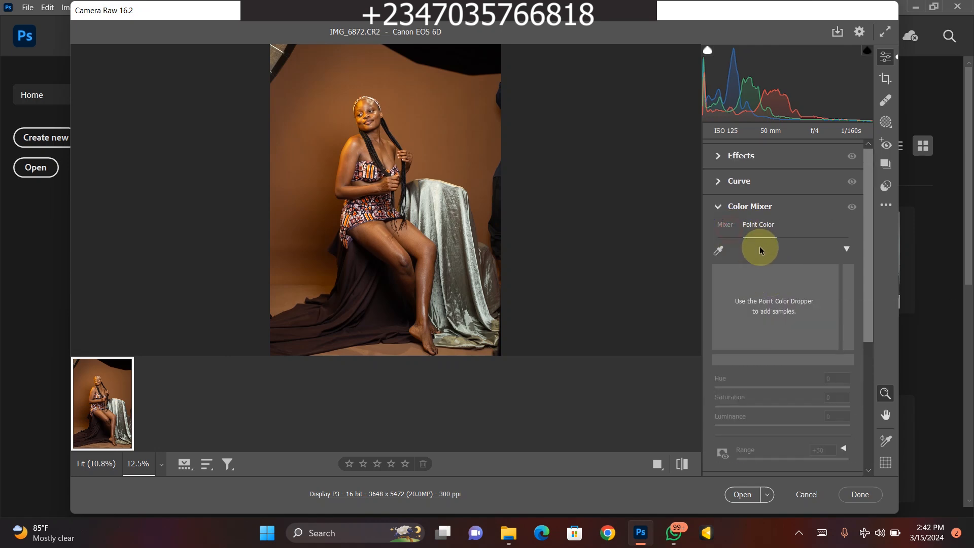
left_click(725, 224)
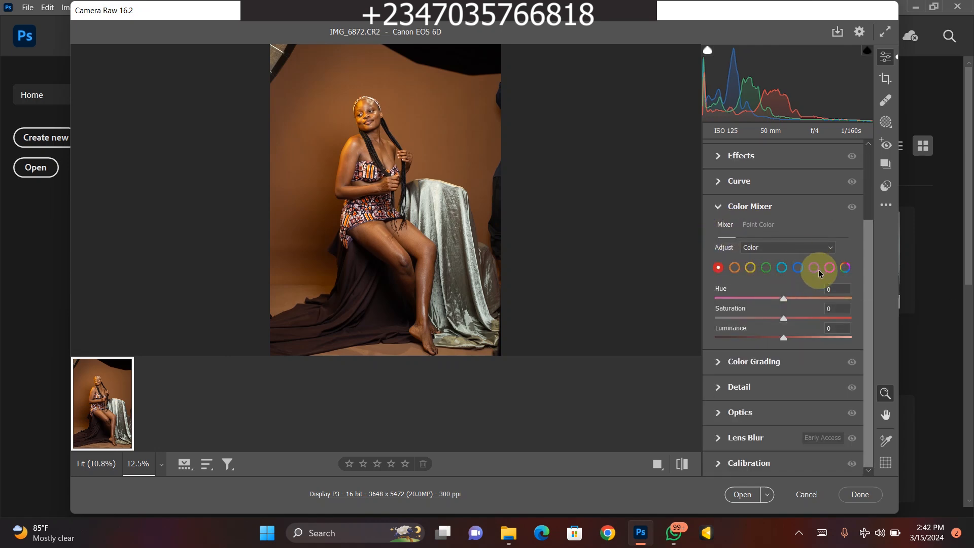
left_click(752, 226)
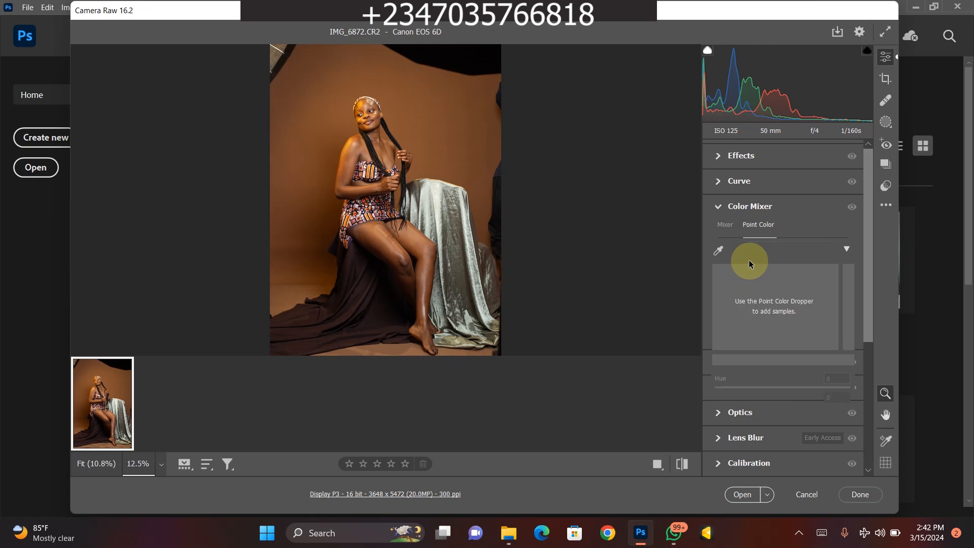
left_click(717, 249)
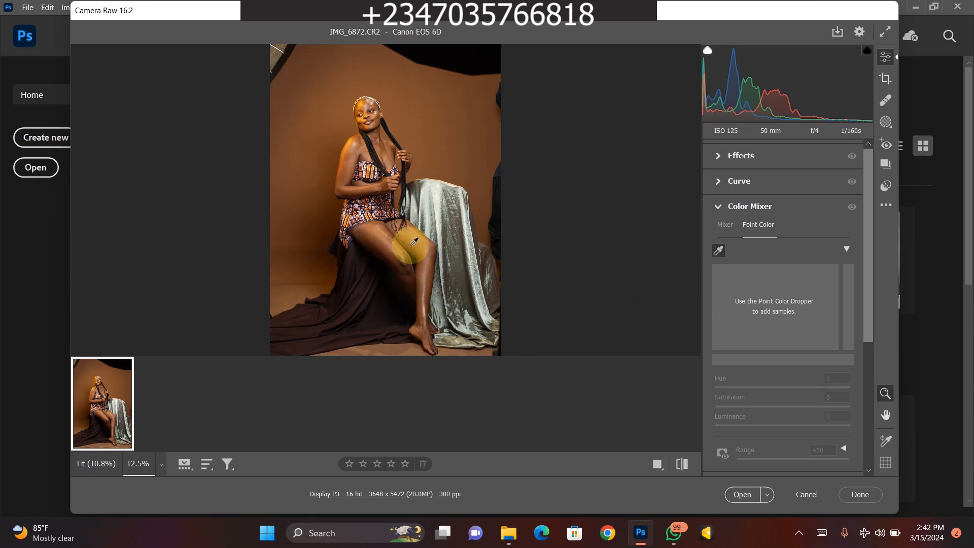
key("ctrl+plus")
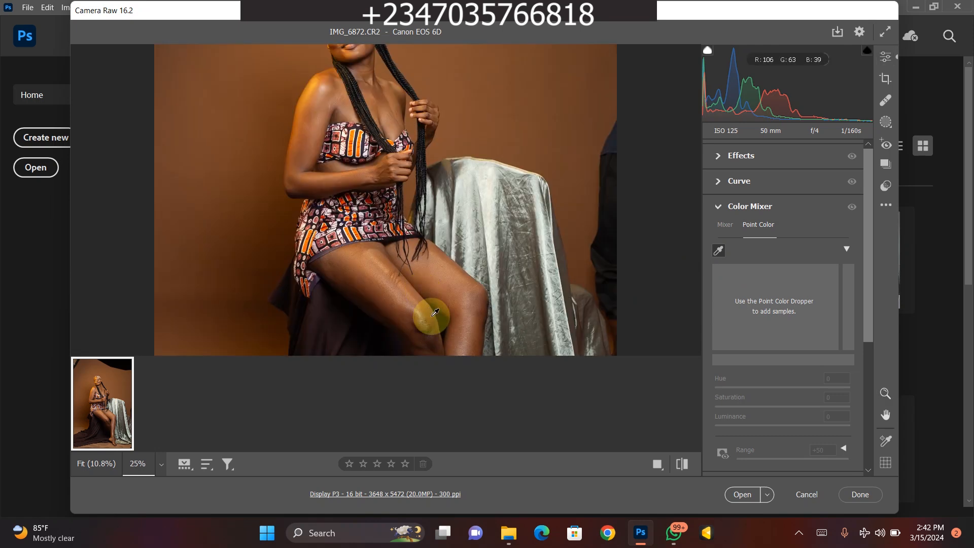
left_click(438, 270)
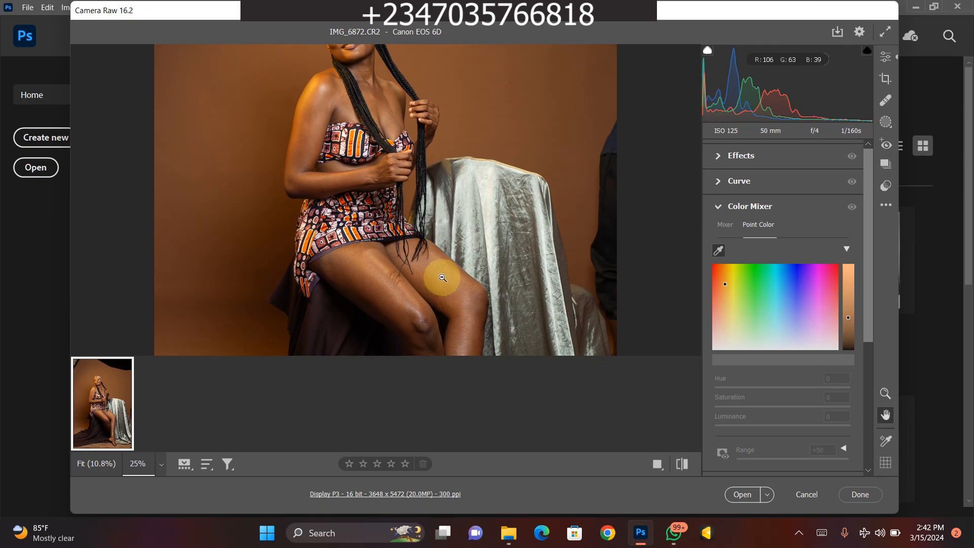
scroll(437, 276, "down", 2)
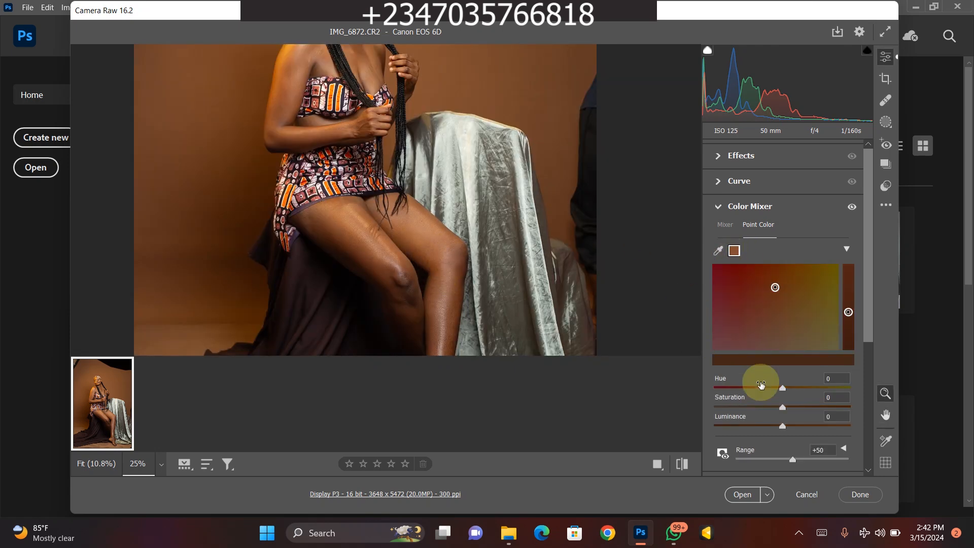
- Raise the luminance of the sampled skin color and fine-tune its saturation
mouse_move(783, 425)
left_mouse_down()
mouse_move(797, 423)
mouse_move(784, 421)
left_mouse_up()
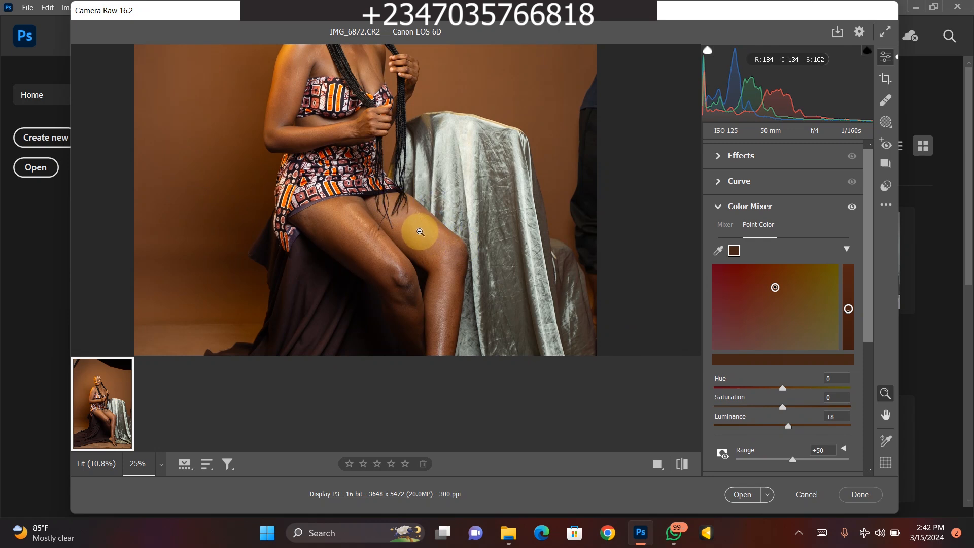
left_click_drag(788, 426, 792, 425)
left_click_drag(776, 408, 786, 411)
key("ctrl+0")
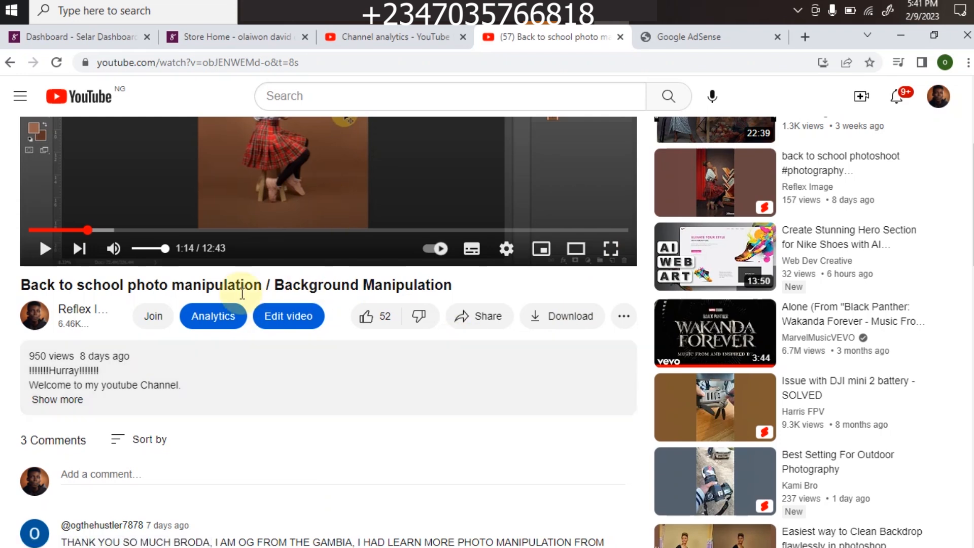
- Expand the description of the back to school photo manipulation video on YouTube and read its links
left_click_drag(972, 220, 972, 239)
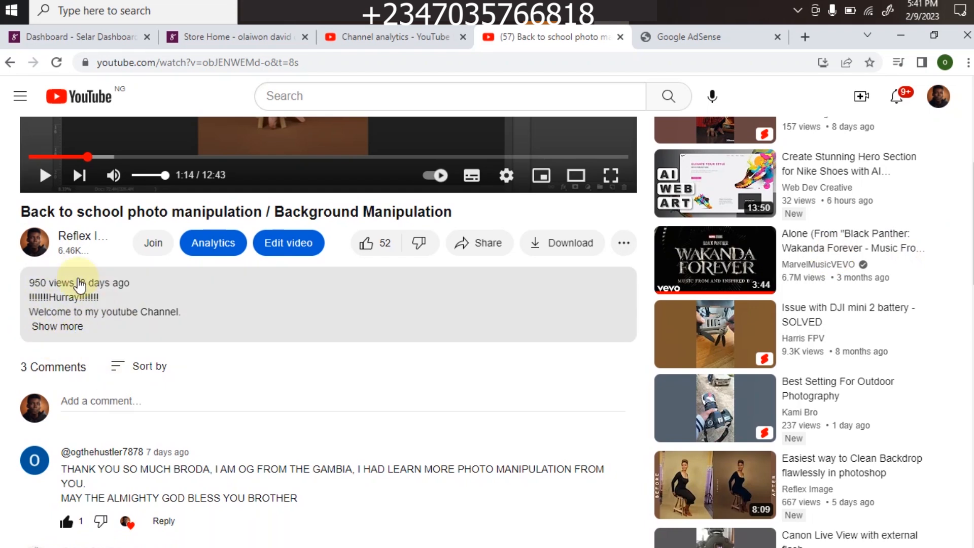
left_click(54, 327)
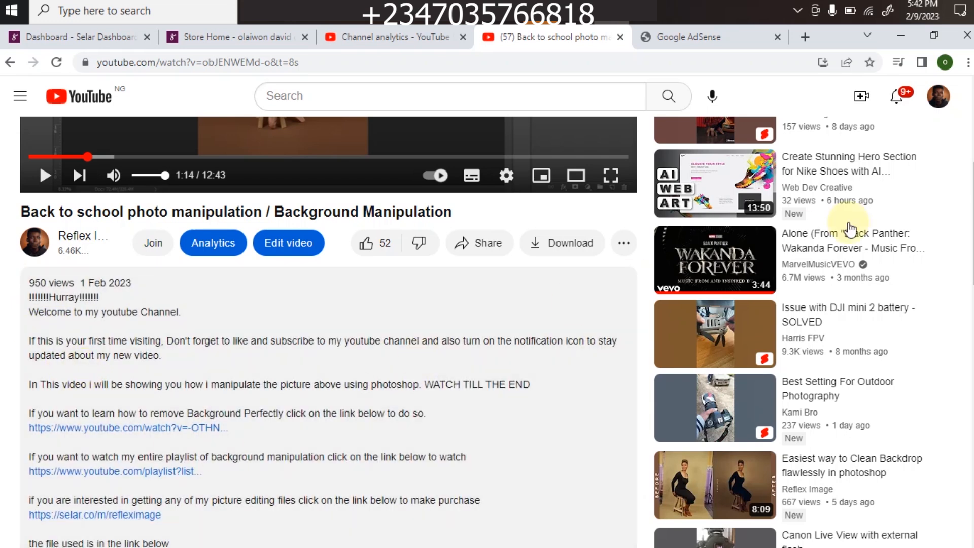
scroll(311, 370, "down", 4)
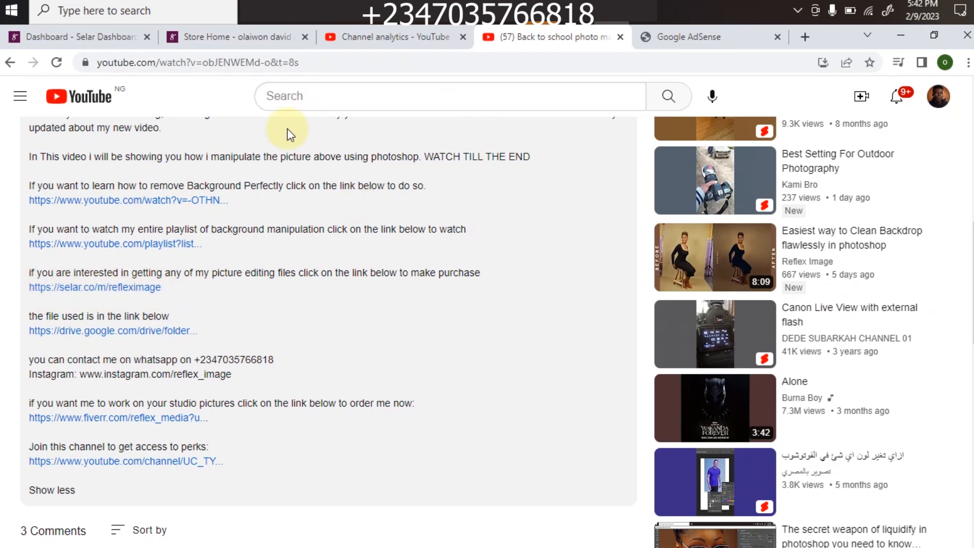
- Browse the featured and full product listings in the Selar store
left_click(205, 39)
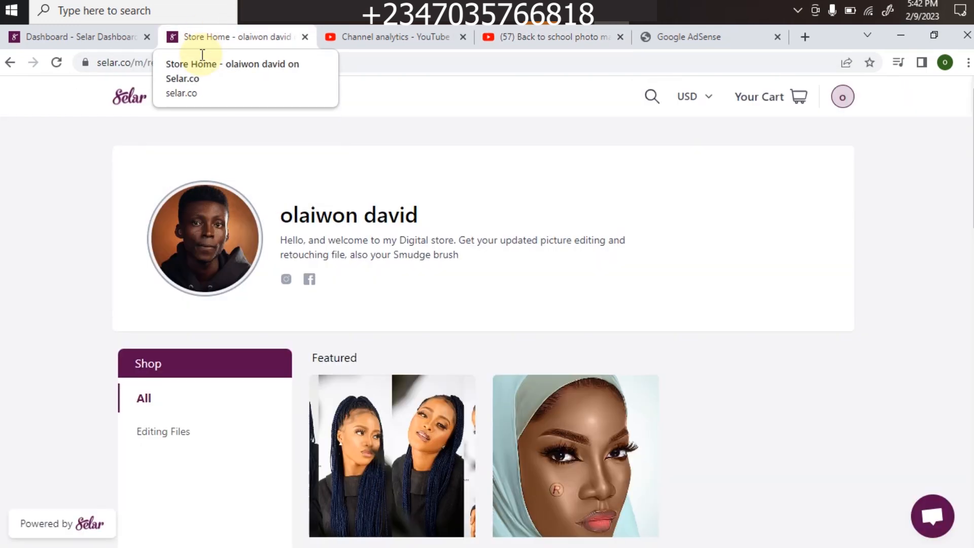
left_click_drag(973, 194, 973, 245)
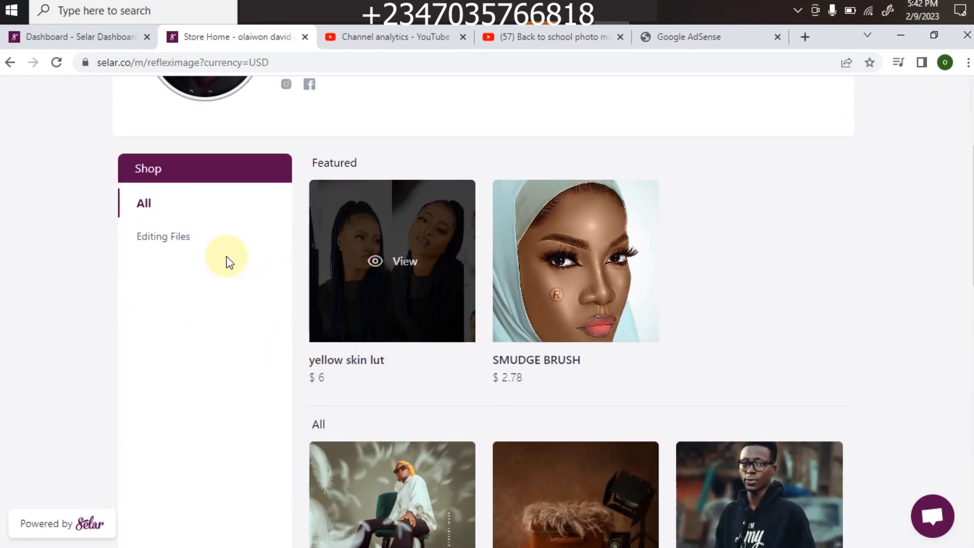
scroll(576, 304, "down", 4)
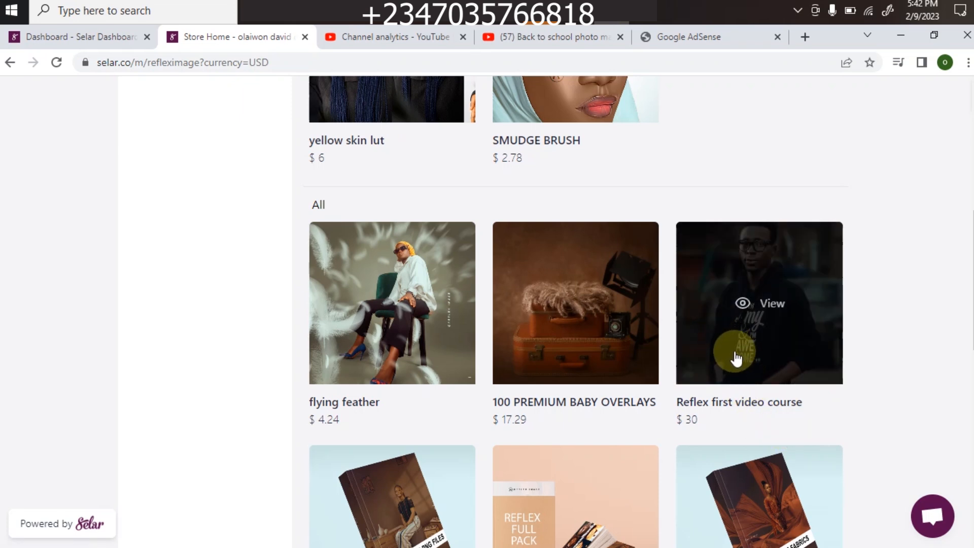
scroll(964, 259, "down", 6)
scroll(638, 311, "up", 2)
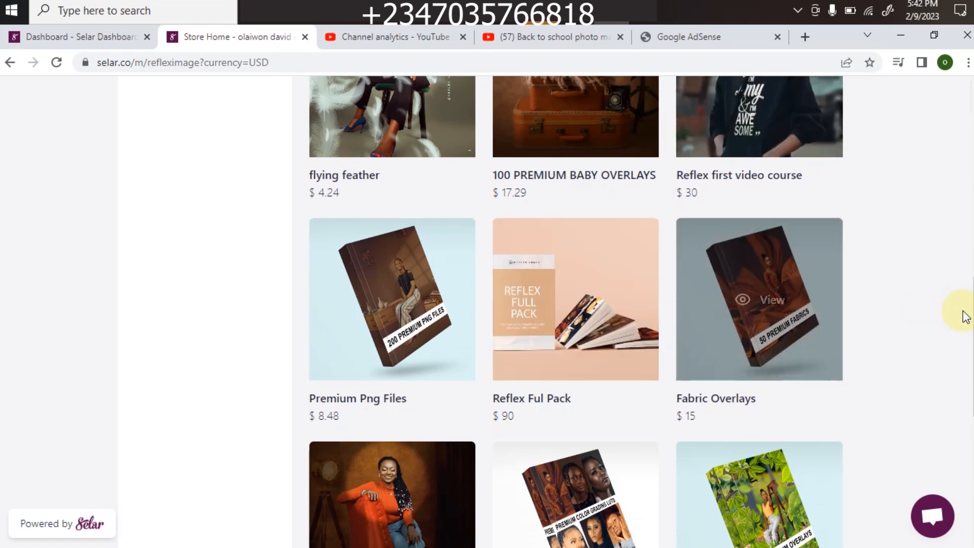
scroll(953, 306, "down", 4)
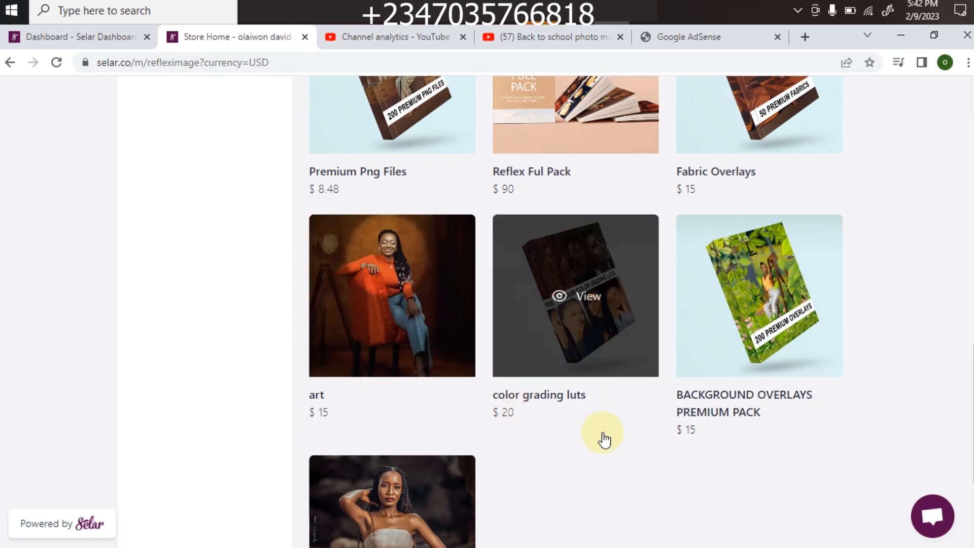
scroll(952, 391, "down", 3)
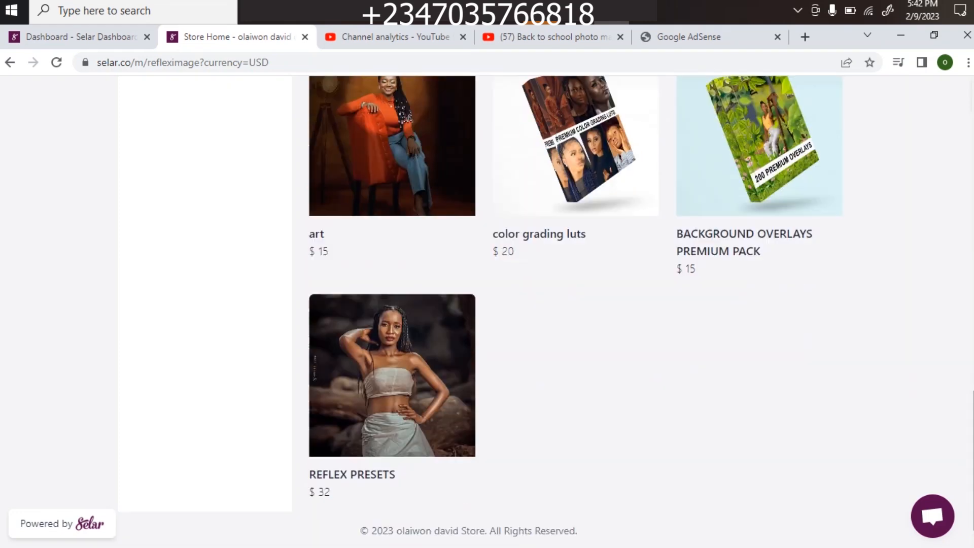
scroll(489, 358, "down", 1)
scroll(487, 304, "up", 18)
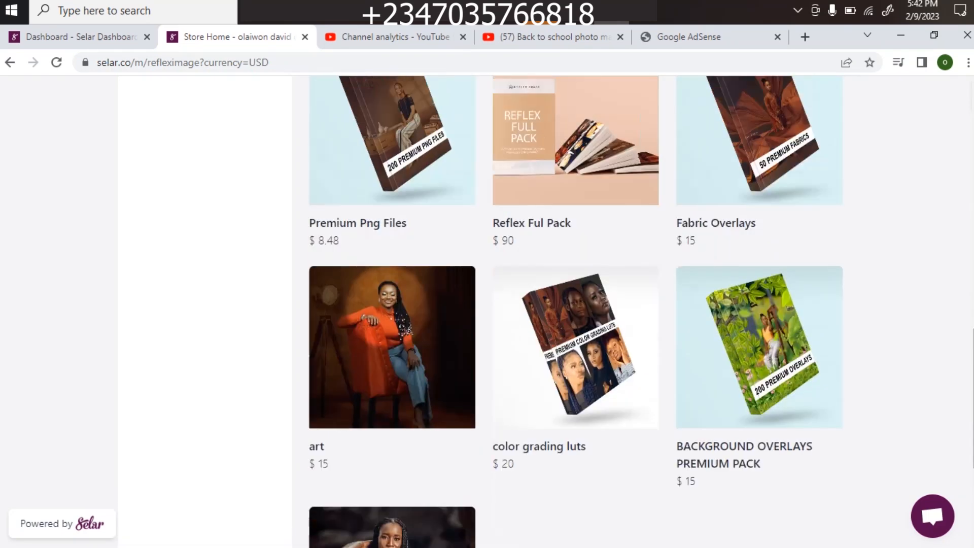
scroll(487, 304, "down", 8)
scroll(487, 305, "down", 7)
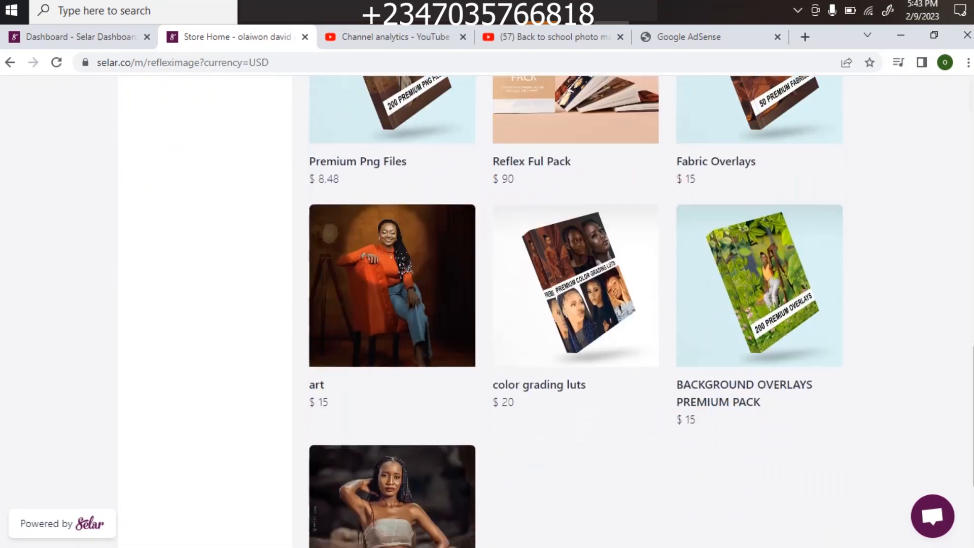
scroll(487, 304, "up", 13)
scroll(866, 165, "up", 4)
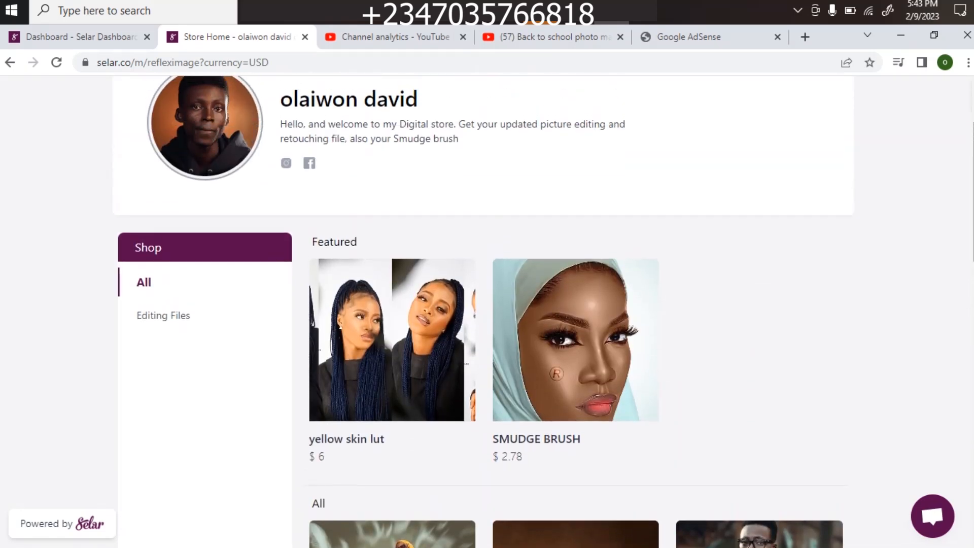
- Look through the currencies offered in the Selar store
left_click(694, 97)
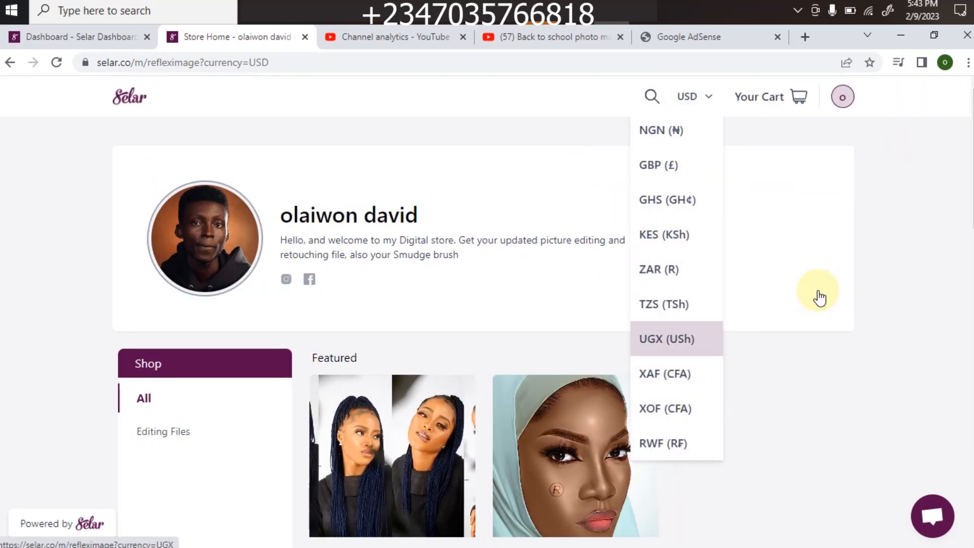
left_click(763, 215)
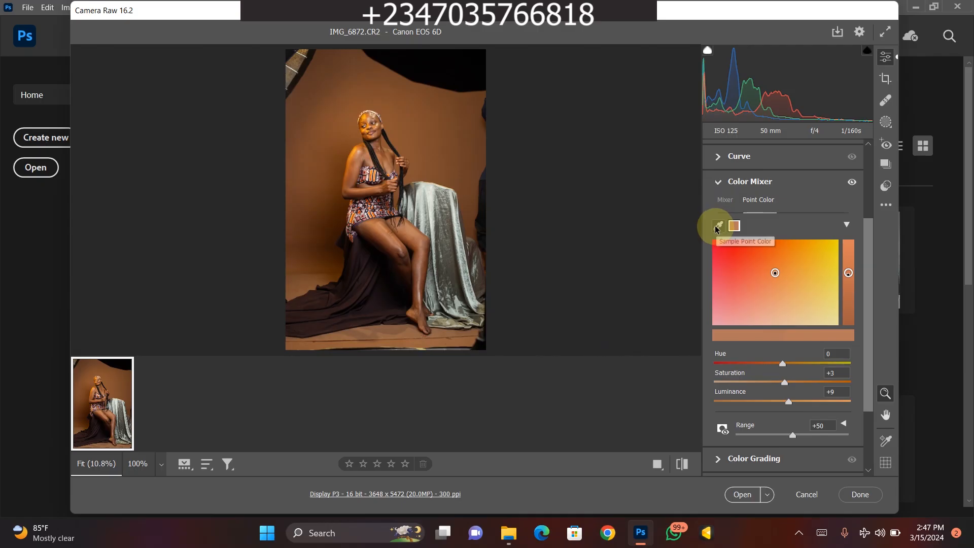
- Sample the grey-green velvet cloth with Point Color and set its saturation to +30 and luminance to -66
left_click(719, 228)
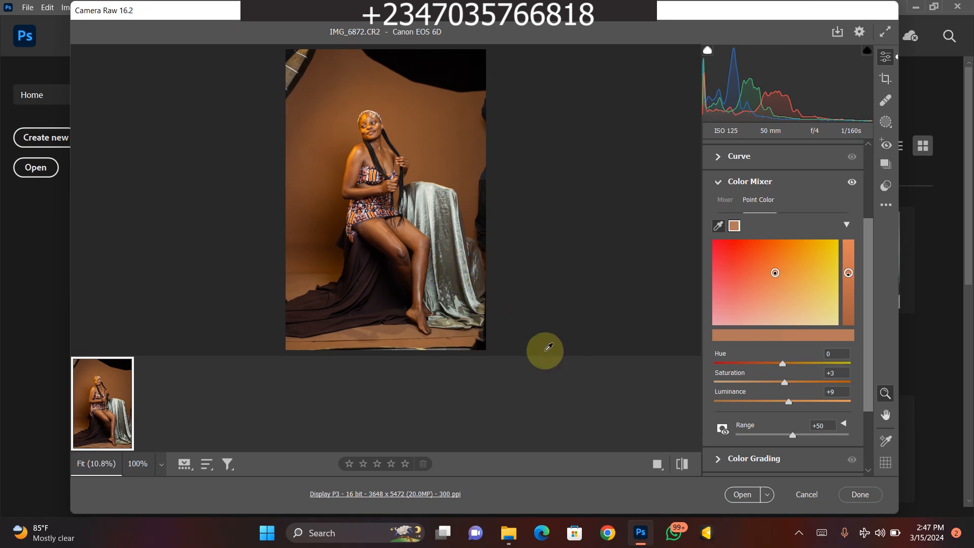
left_click(474, 237)
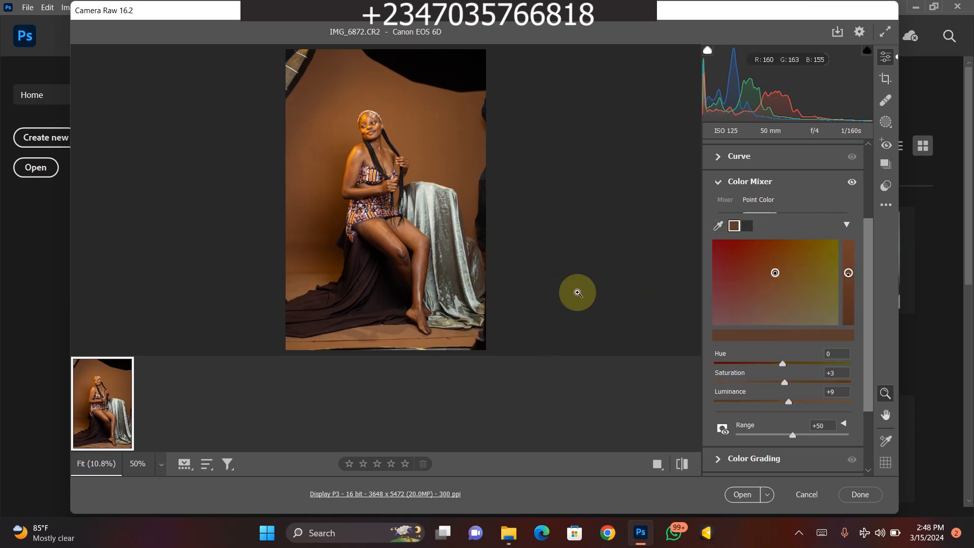
left_click(747, 226)
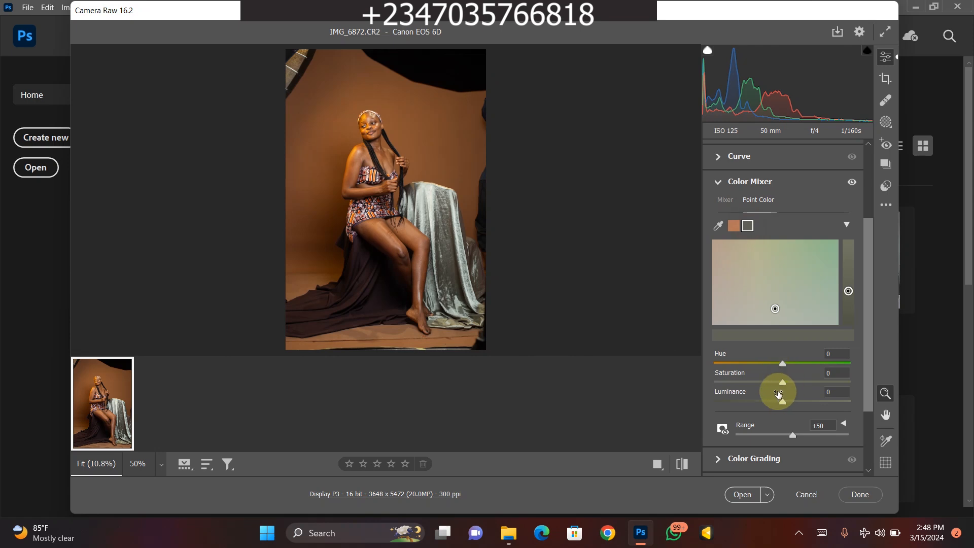
mouse_move(807, 385)
left_mouse_down()
mouse_move(787, 380)
mouse_move(818, 379)
mouse_move(798, 382)
mouse_move(809, 405)
mouse_move(719, 396)
mouse_move(732, 401)
left_mouse_up()
left_click_drag(794, 400, 724, 394)
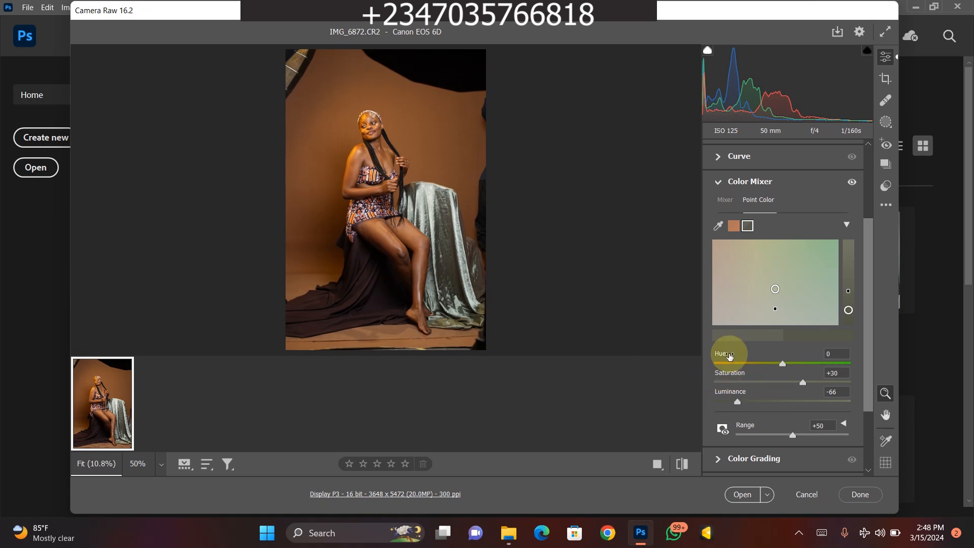
- Check the portrait at a larger size and open the adjusted raw image in Photoshop
key("ctrl+minus")
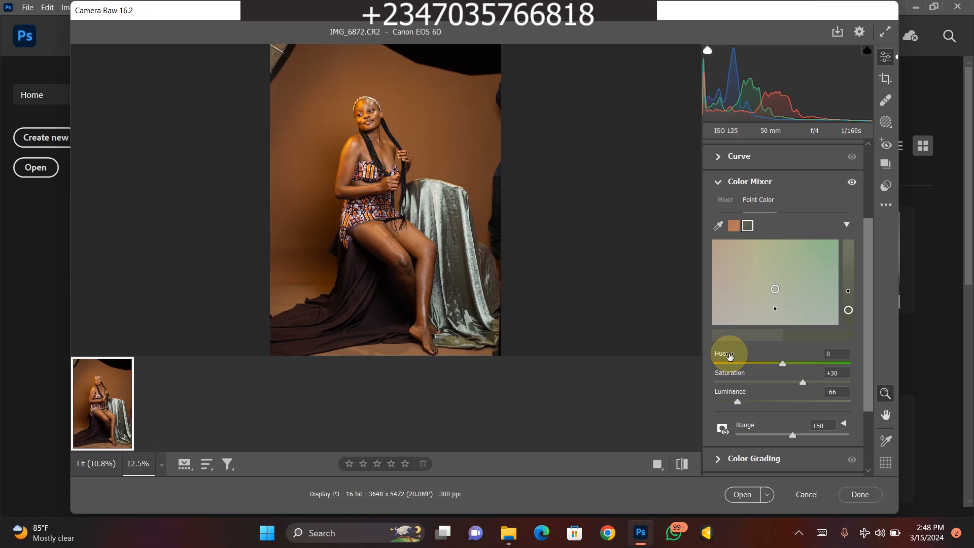
left_click(474, 303)
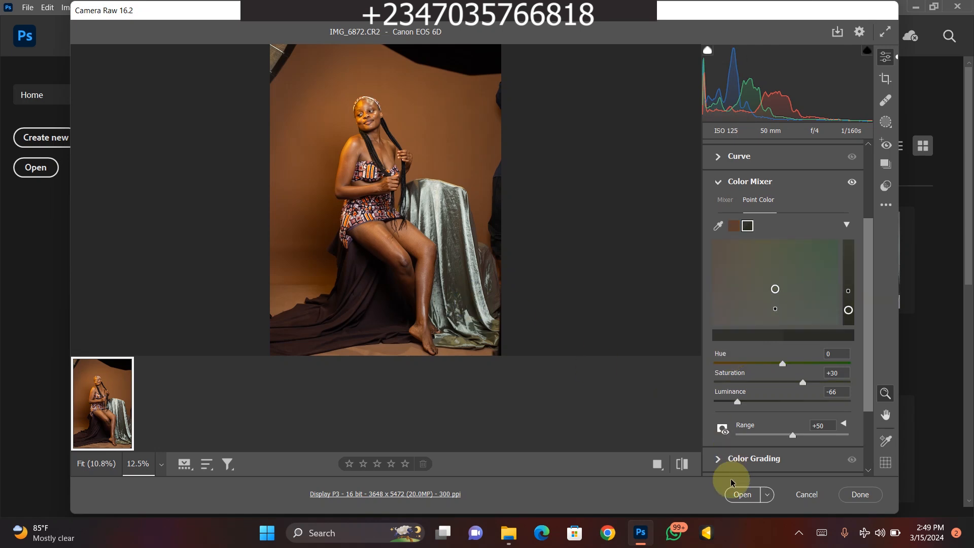
left_click(728, 500)
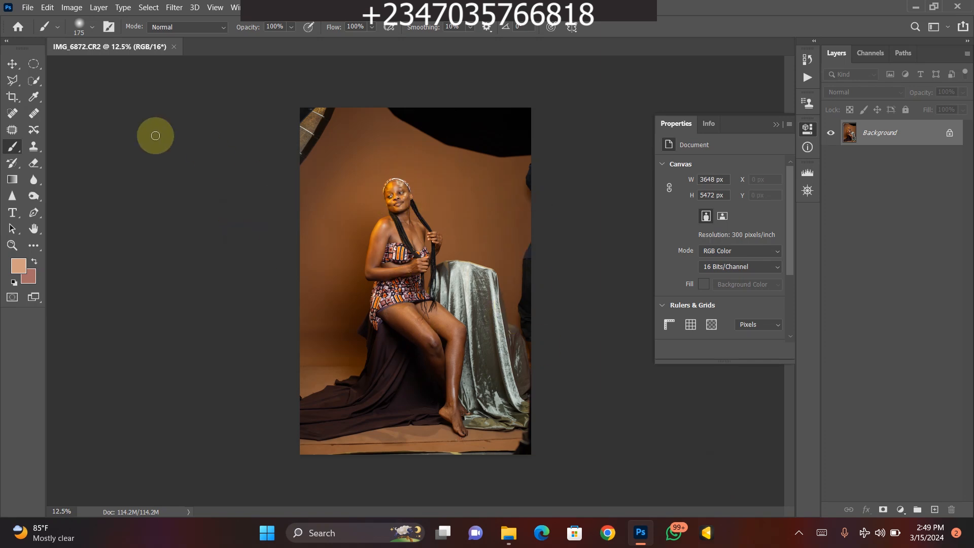
- Crop the portrait to a 4:5 (8:10) ratio, extending the canvas beyond both sides to about 4306 × 5383 px
left_click(12, 97)
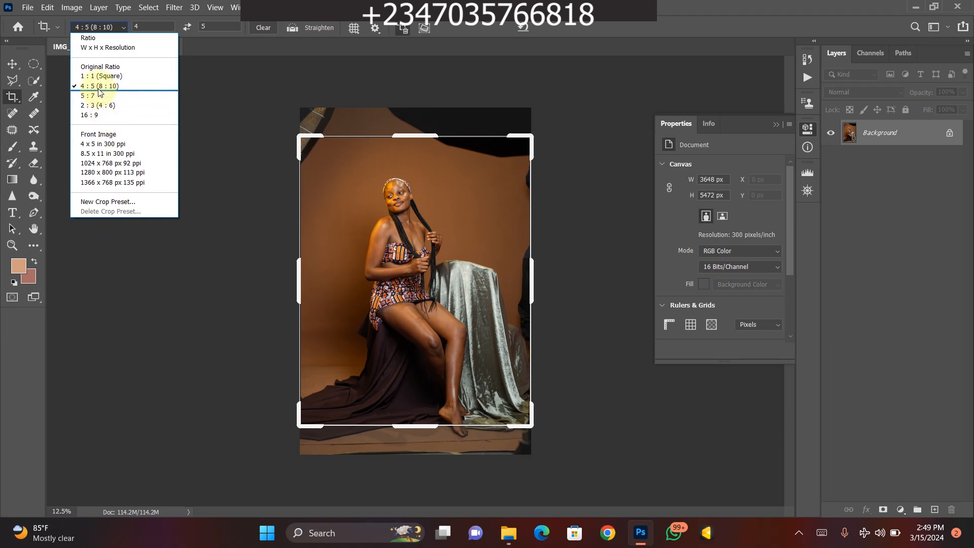
left_click(100, 86)
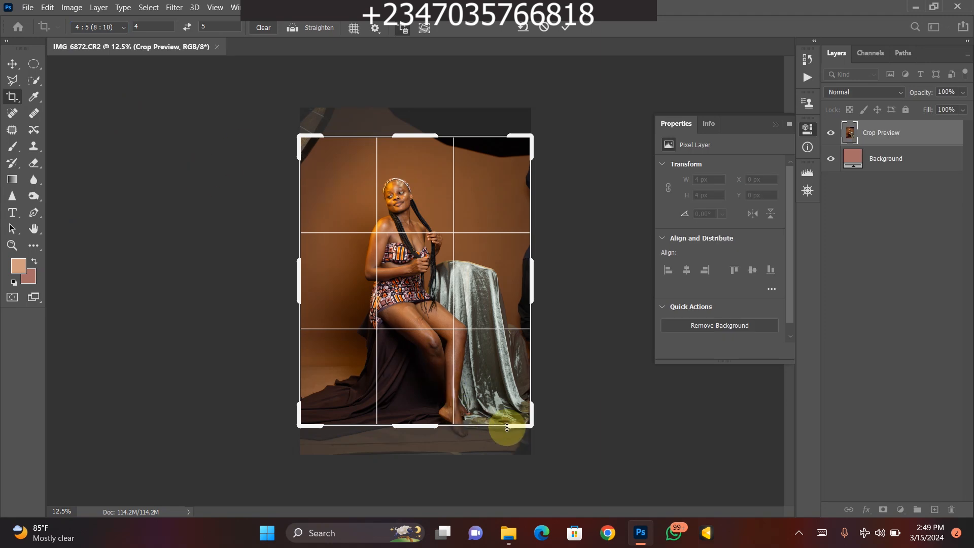
left_click_drag(533, 429, 536, 438)
left_click_drag(294, 131, 287, 121)
left_click_drag(420, 446, 424, 445)
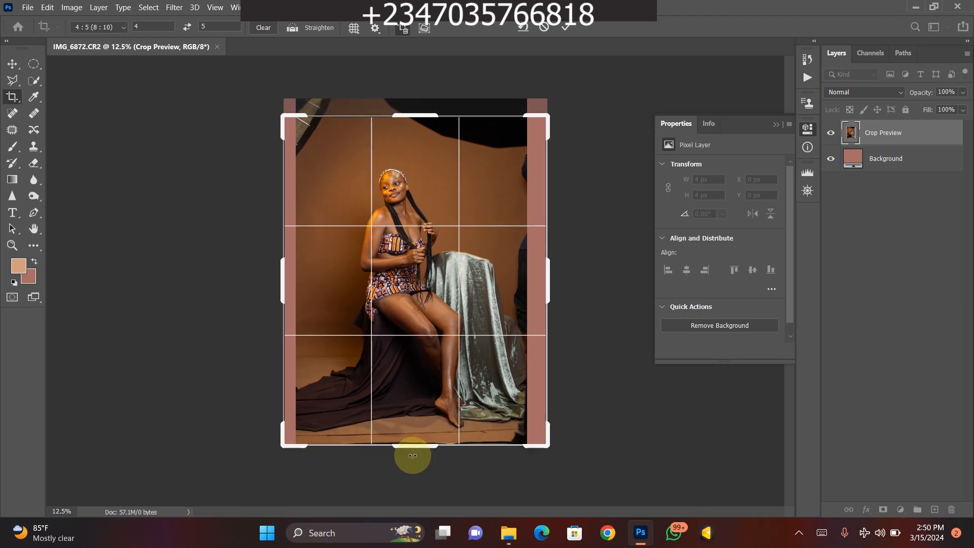
left_click_drag(402, 120, 418, 197)
left_click_drag(418, 111, 419, 111)
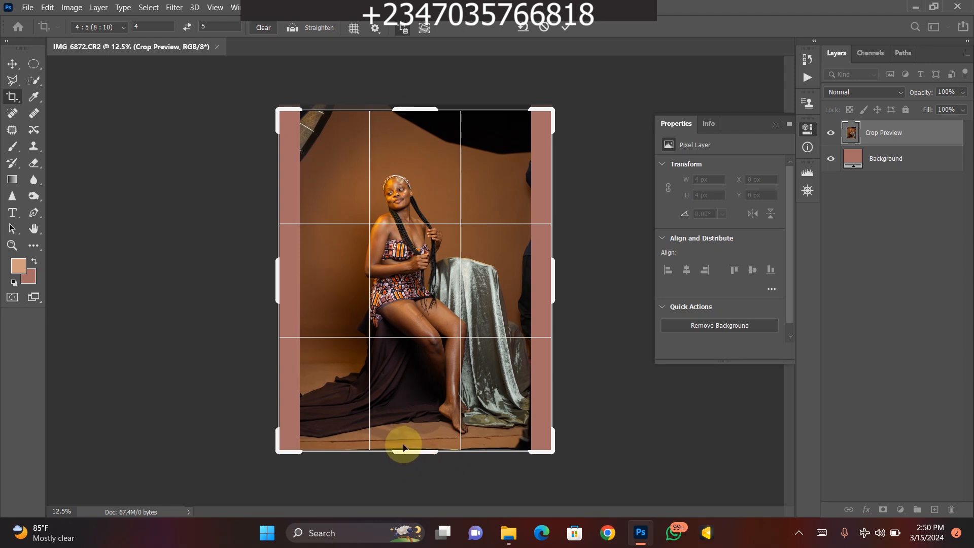
key("Return")
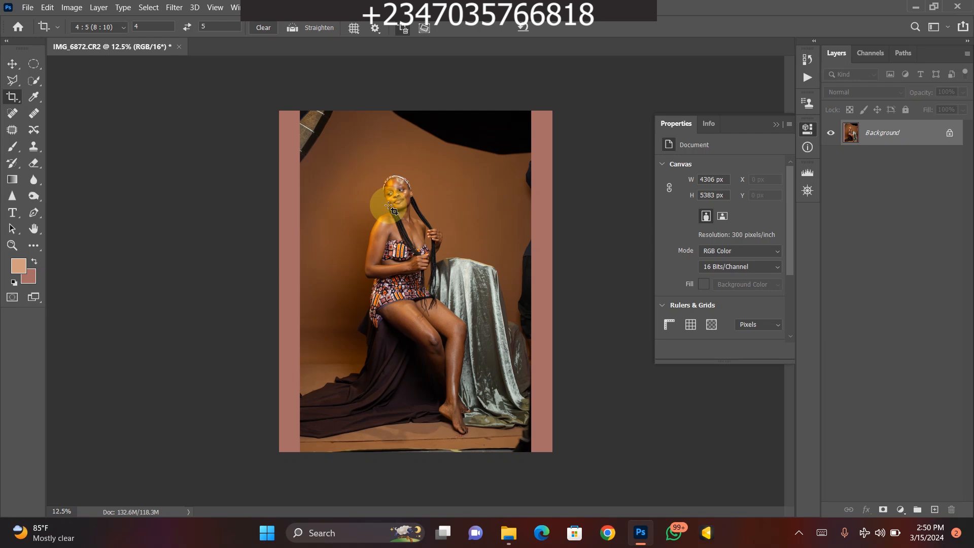
- Outline the clean part of the photo with the Polygonal Lasso, leaving out the studio light, dark corners and added side strips
left_click(11, 80)
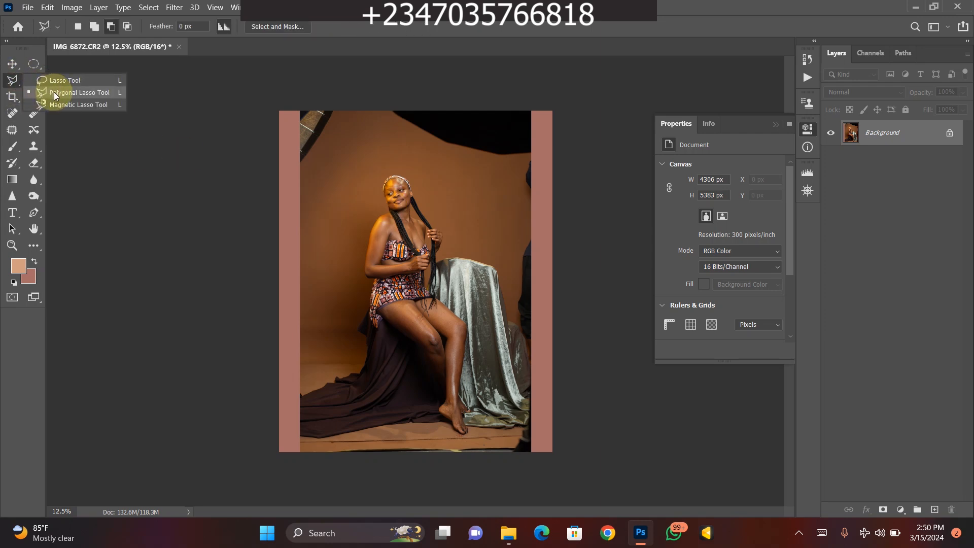
left_click(54, 92)
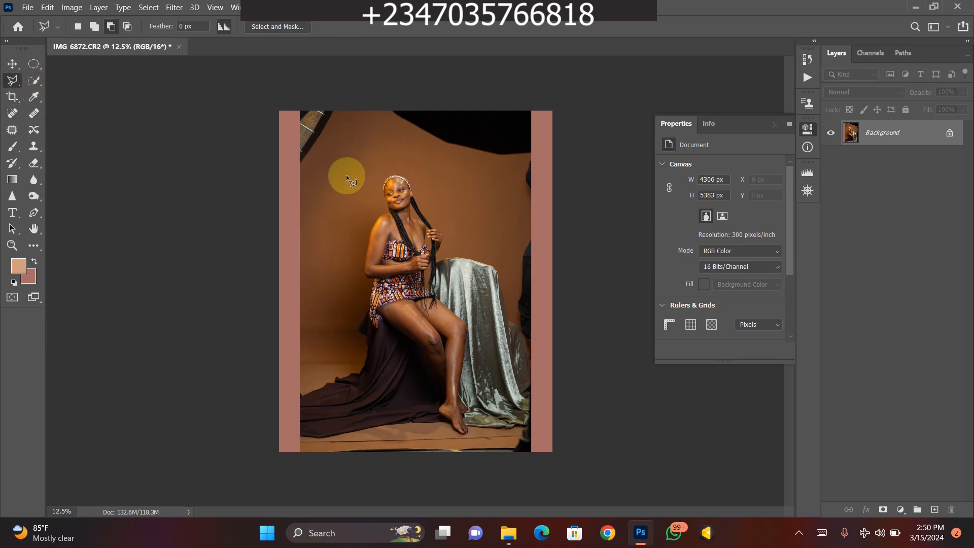
left_click(301, 171)
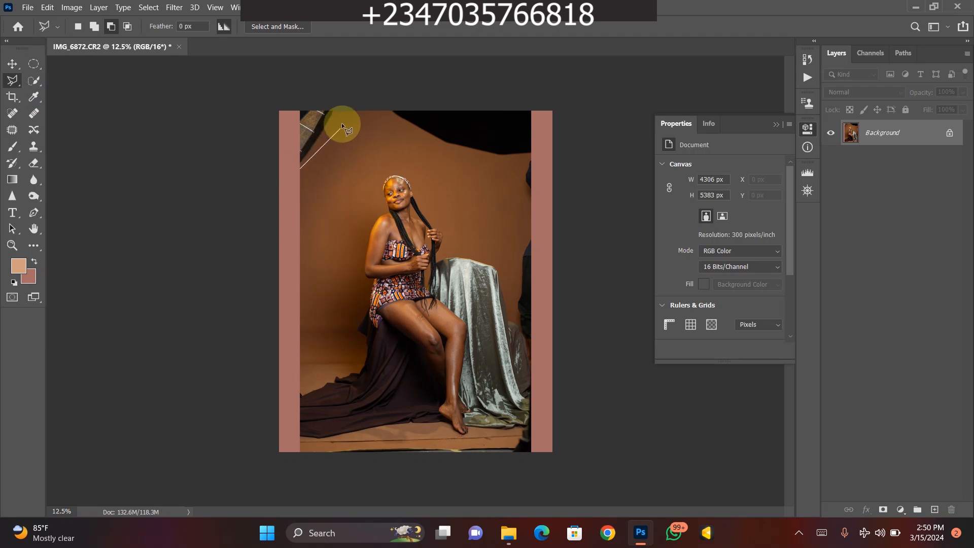
left_click(342, 120)
left_click(407, 134)
left_click(473, 159)
left_click(522, 159)
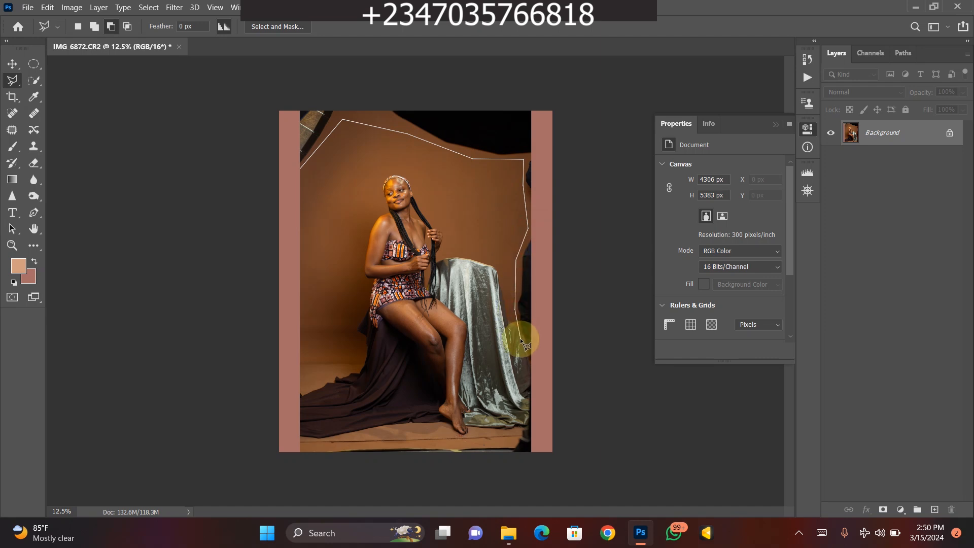
left_click(518, 436)
left_click(503, 446)
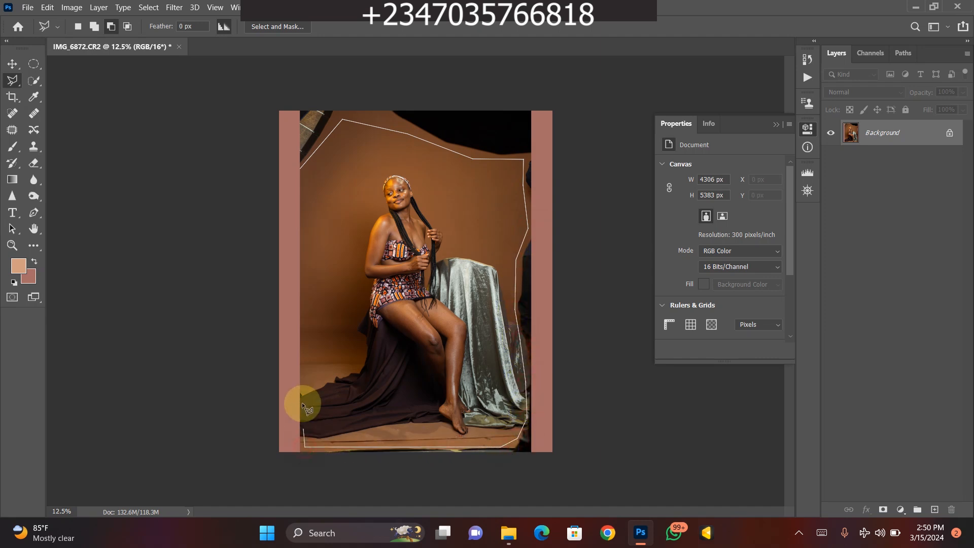
left_click(301, 165)
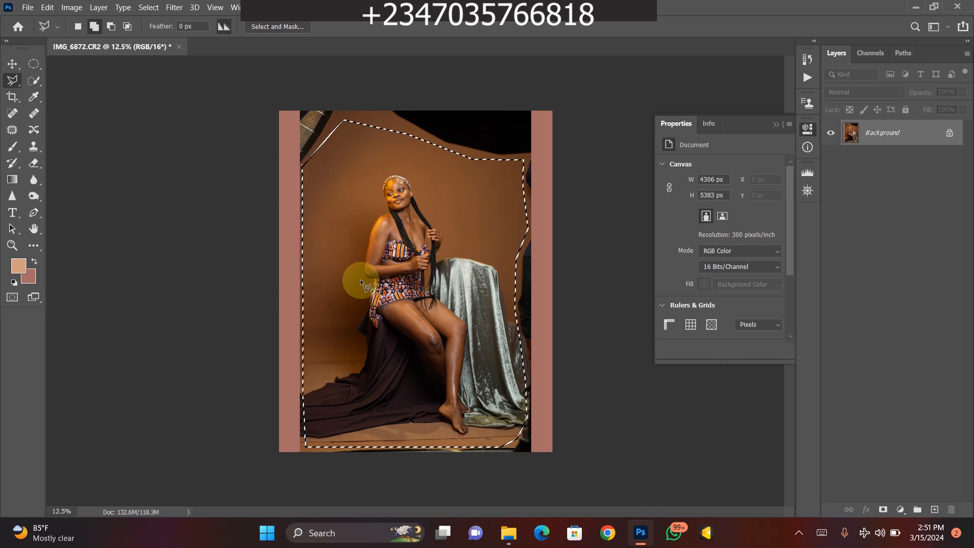
- Invert the selection, fill the outer area with Content-Aware at 100% opacity in Normal mode, and deselect
key("ctrl+shift+i")
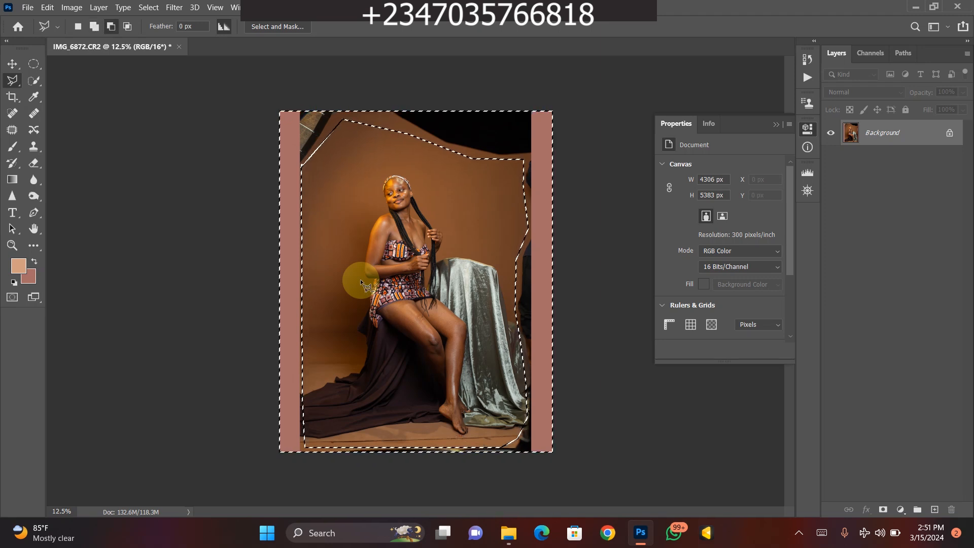
left_click(152, 10)
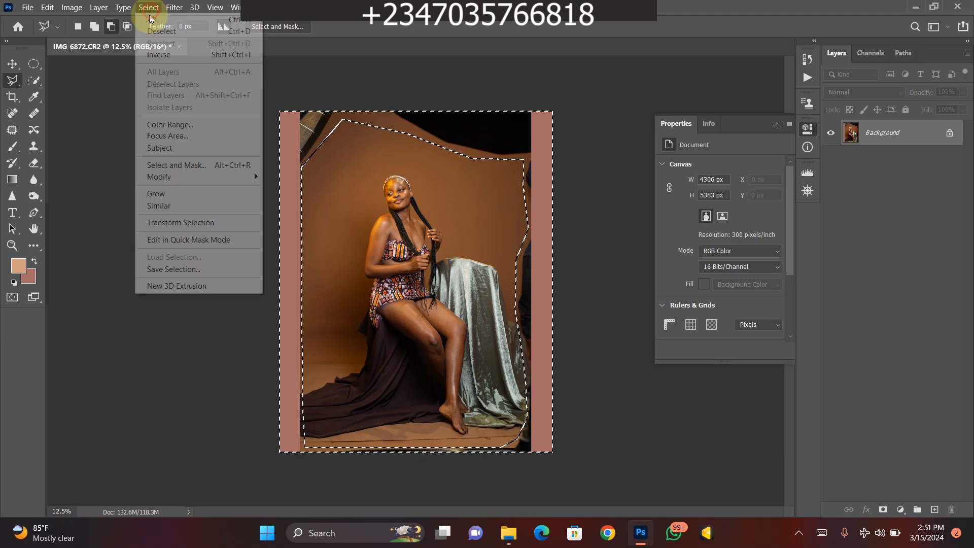
left_click(170, 56)
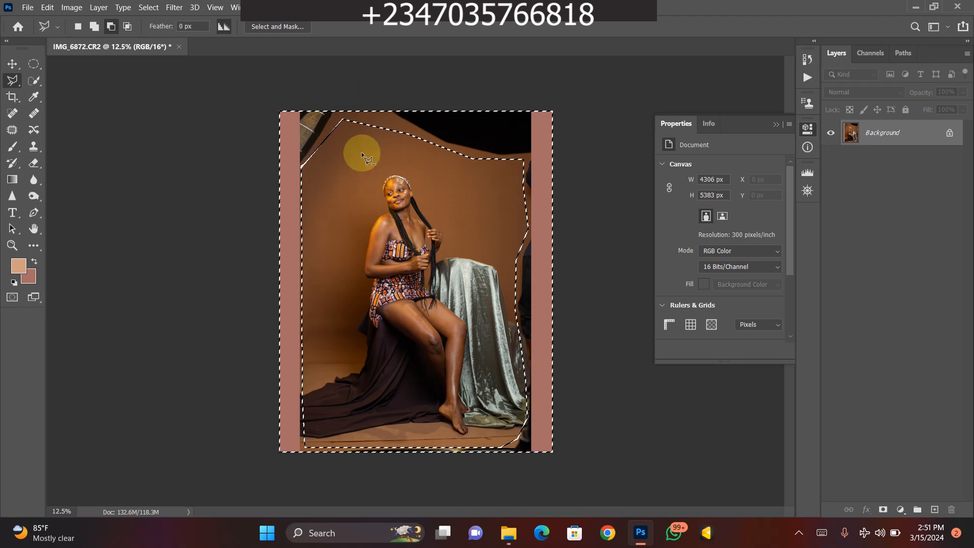
right_click(359, 297)
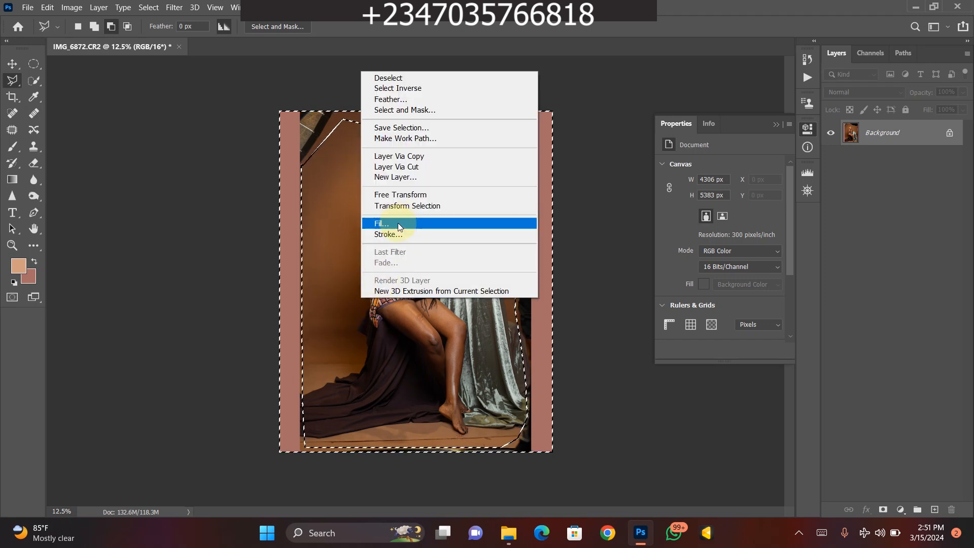
left_click(398, 223)
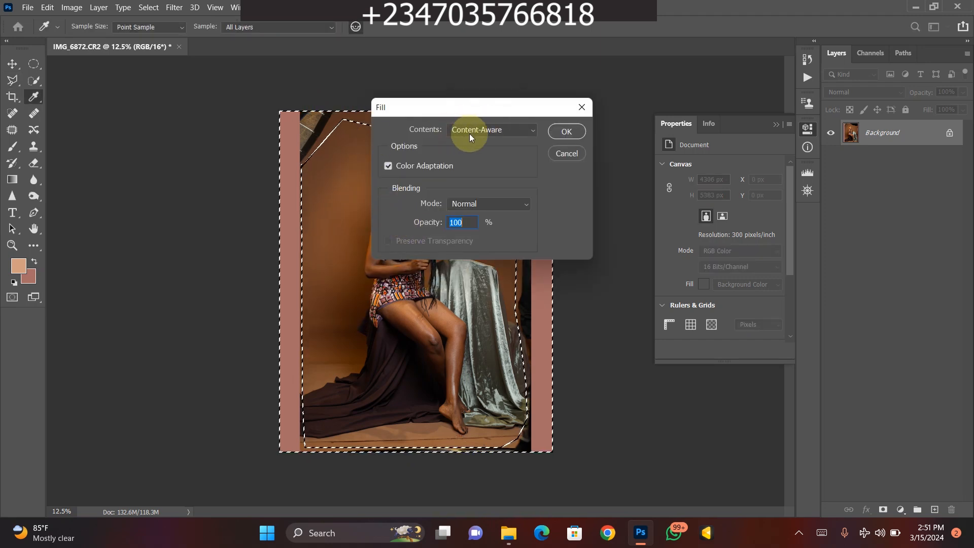
left_click(556, 134)
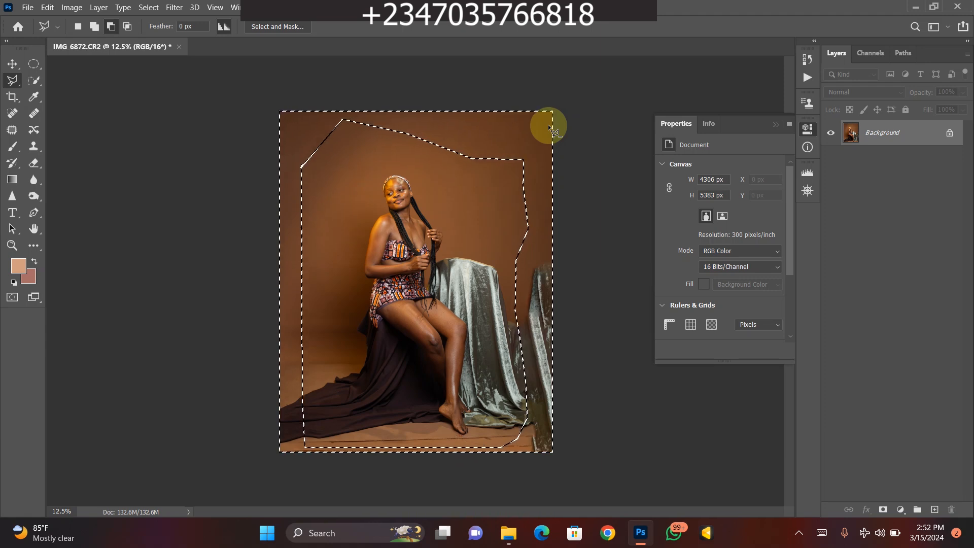
key("ctrl+d")
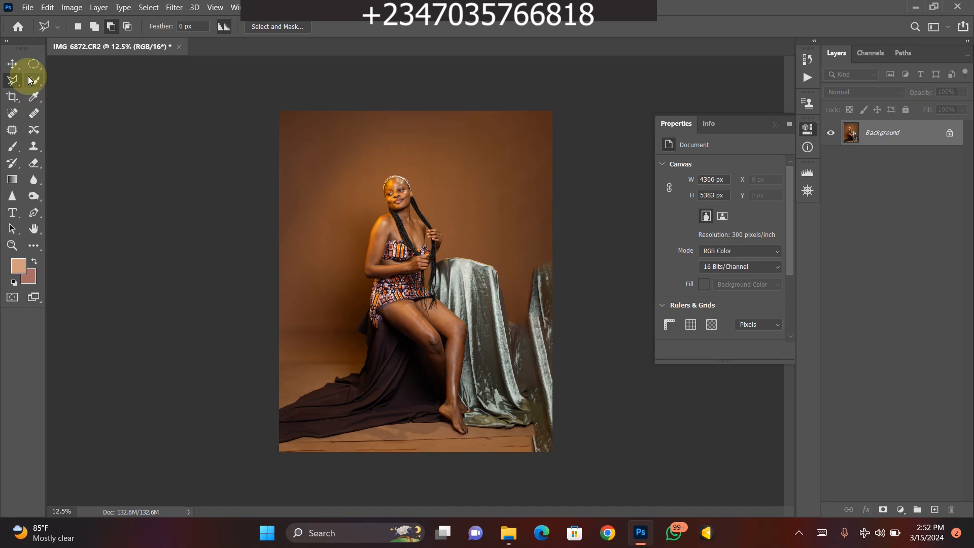
- Select the duplicated piece of velvet cloth along the photo's right edge with the Polygonal Lasso
right_click(12, 80)
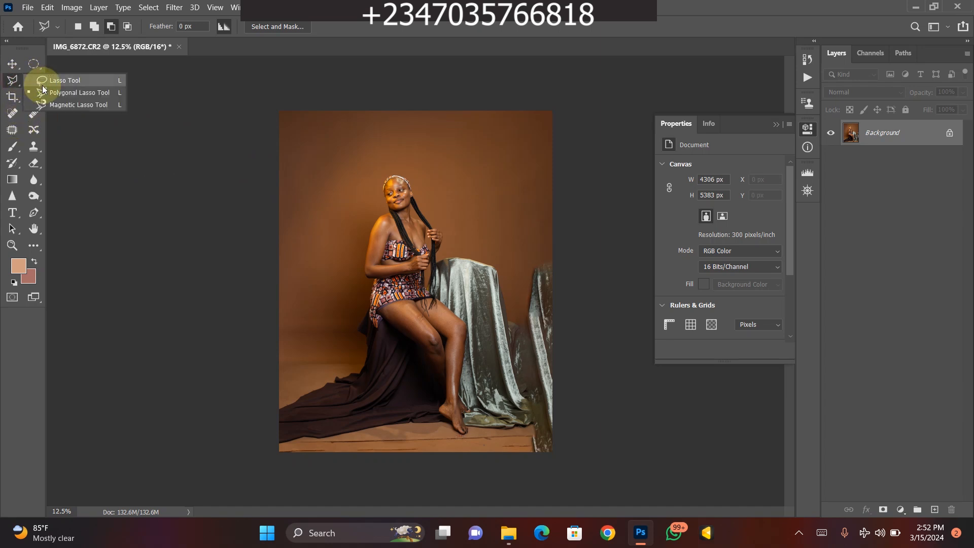
left_click(56, 93)
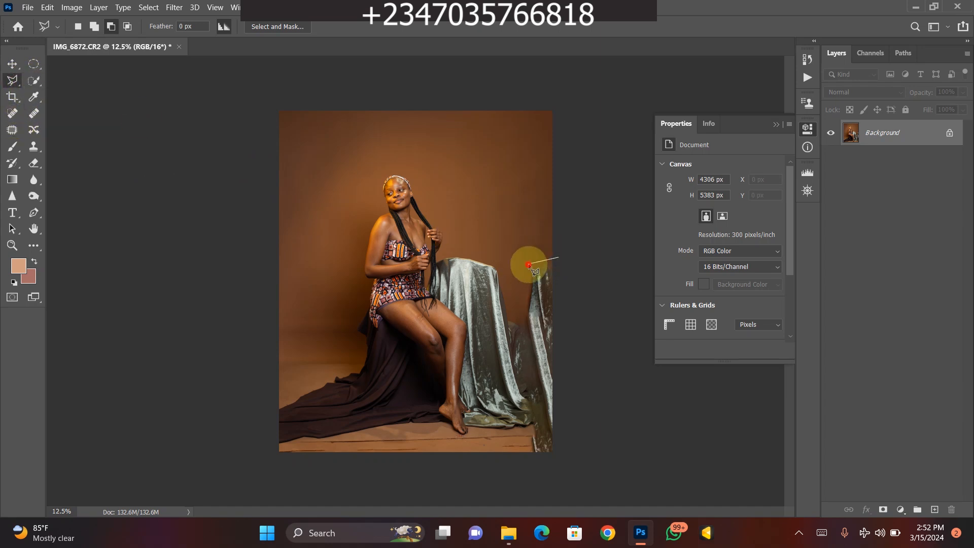
left_click(522, 285)
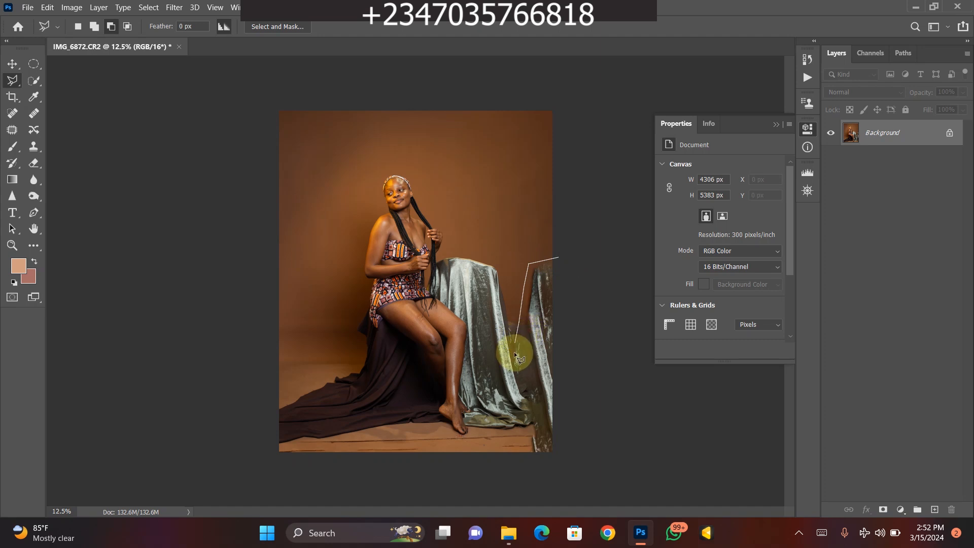
left_click(524, 484)
left_click(588, 446)
left_click(581, 266)
left_click(556, 261)
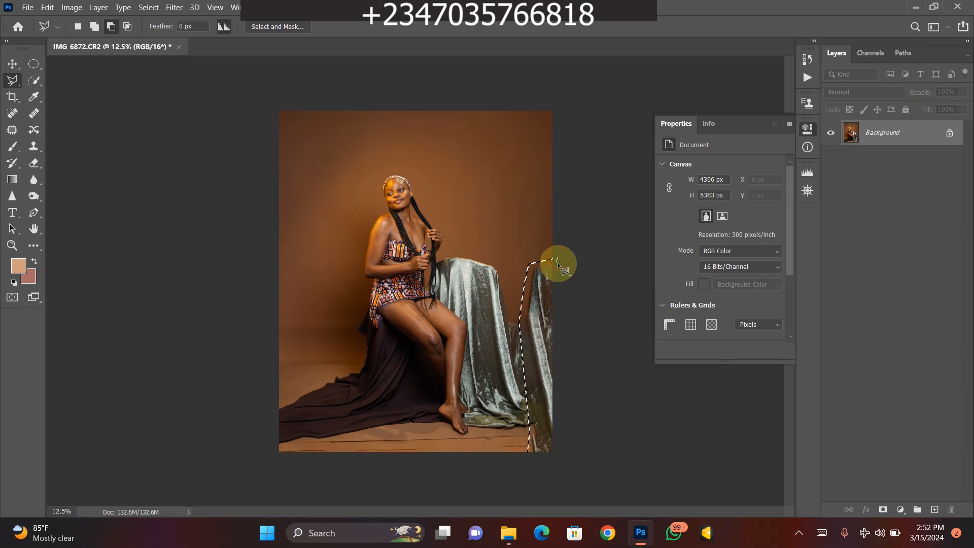
- Replace the selected duplicate cloth with a Content-Aware fill and deselect
right_click(507, 291)
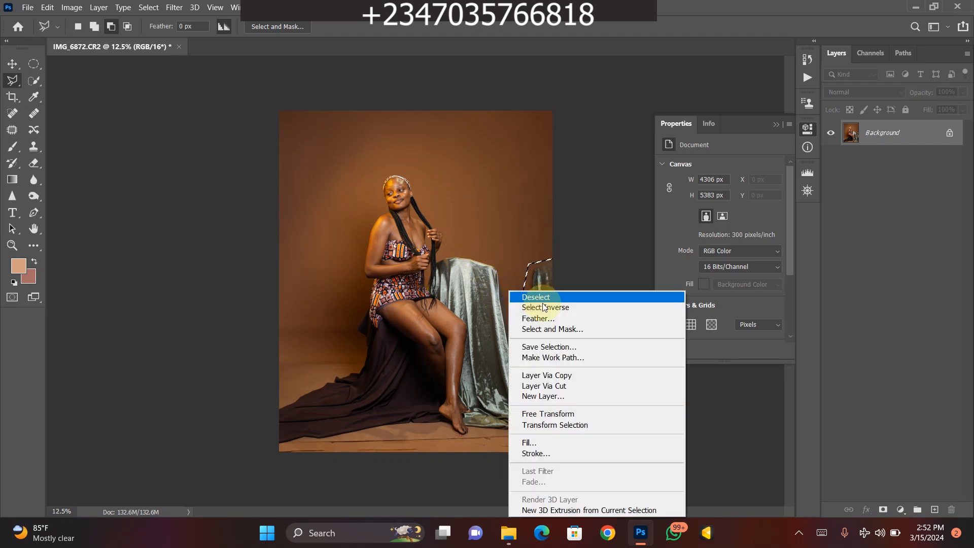
left_click(533, 443)
key("Return")
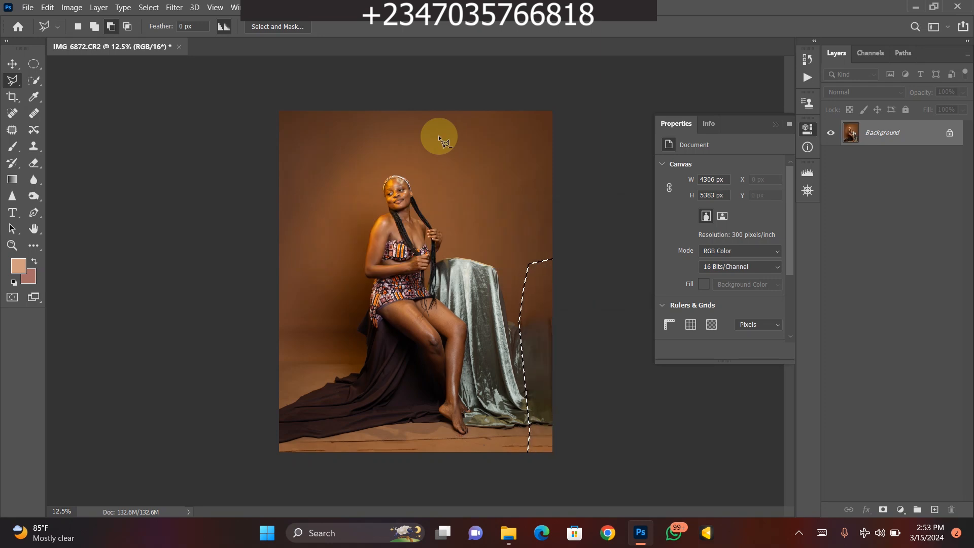
key("ctrl+d")
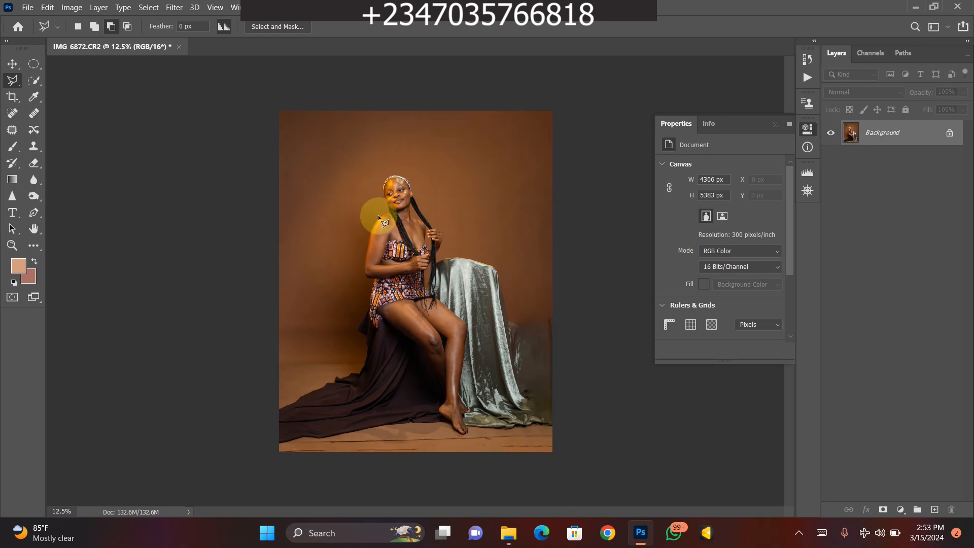
key("ctrl+plus")
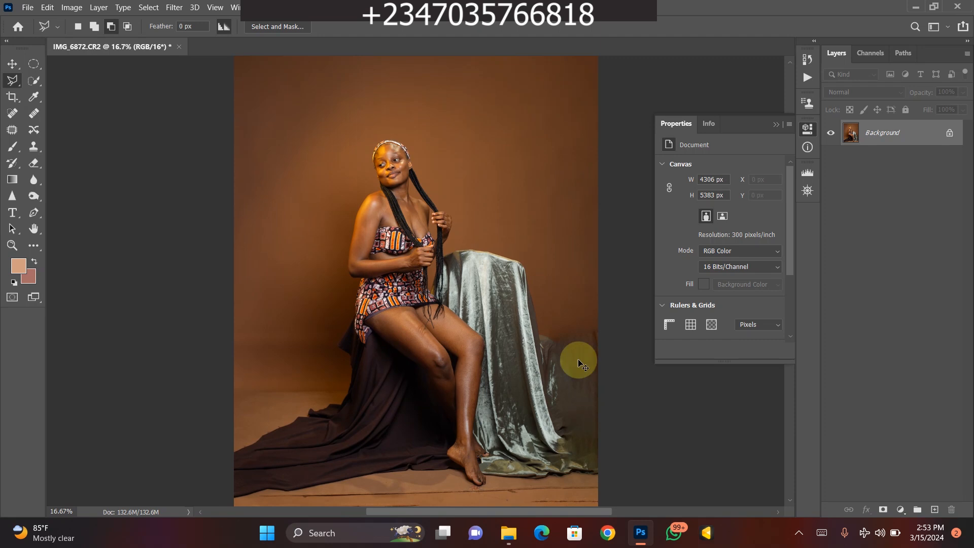
- Undo the Content-Aware fill over the duplicate cloth and deselect
key("ctrl+minus")
key("ctrl+z")
key("ctrl+d")
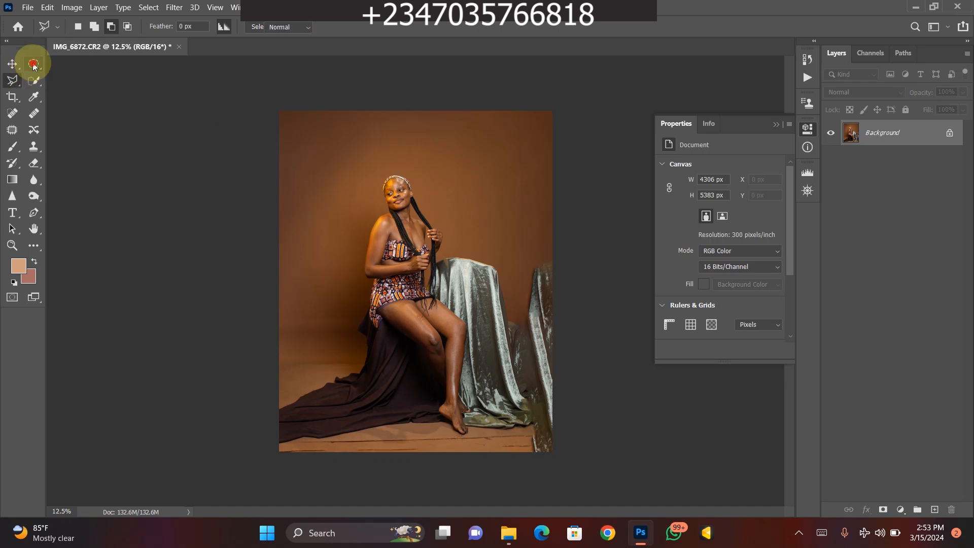
- Select the full-height right strip of the photo with the Rectangular Marquee, stretch it outward to about 177% width, and deselect
left_click_drag(34, 68, 77, 69)
left_click(79, 67)
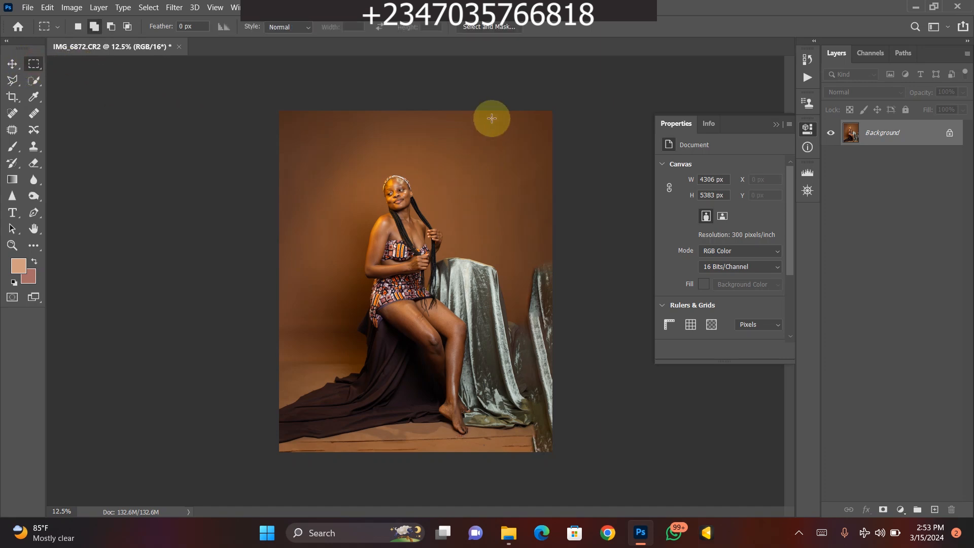
left_click_drag(478, 95, 662, 479)
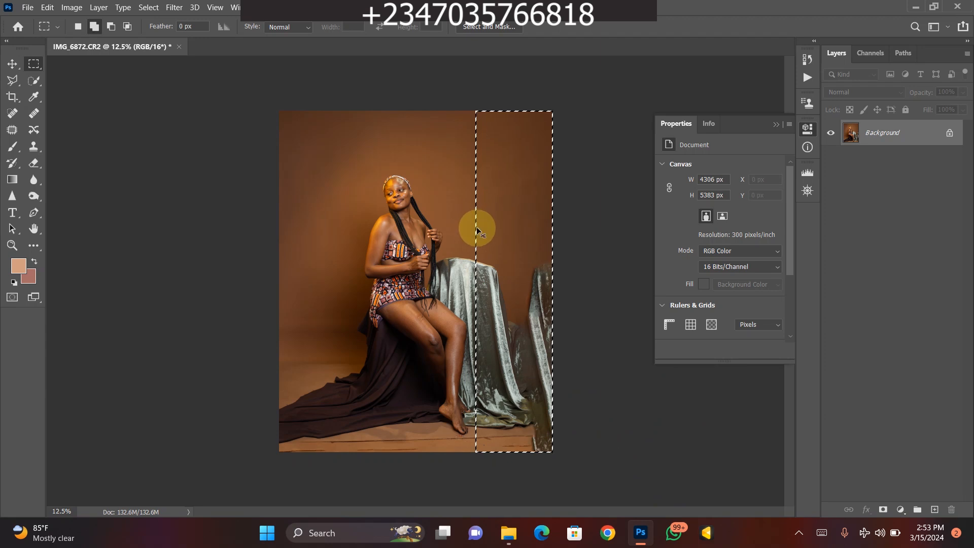
key("ctrl+t")
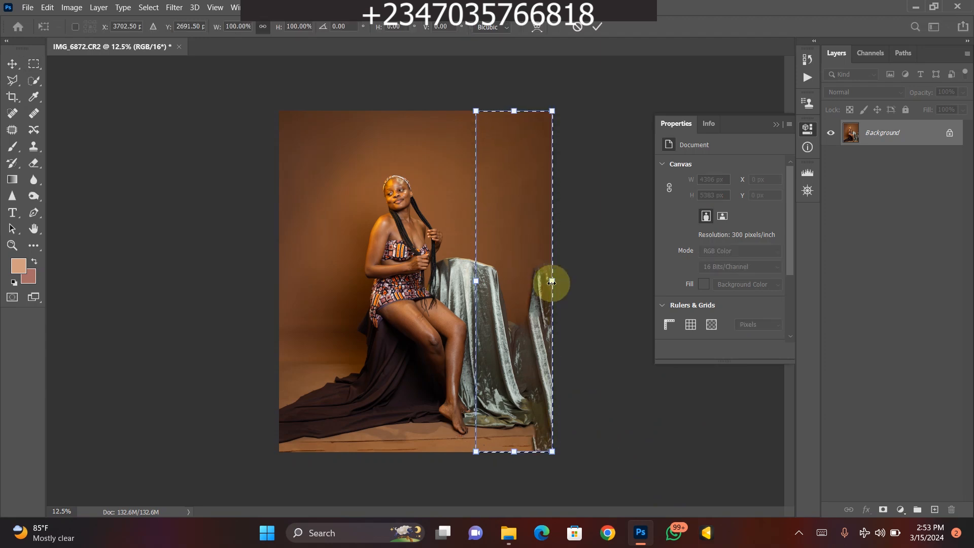
left_click_drag(556, 280, 611, 280)
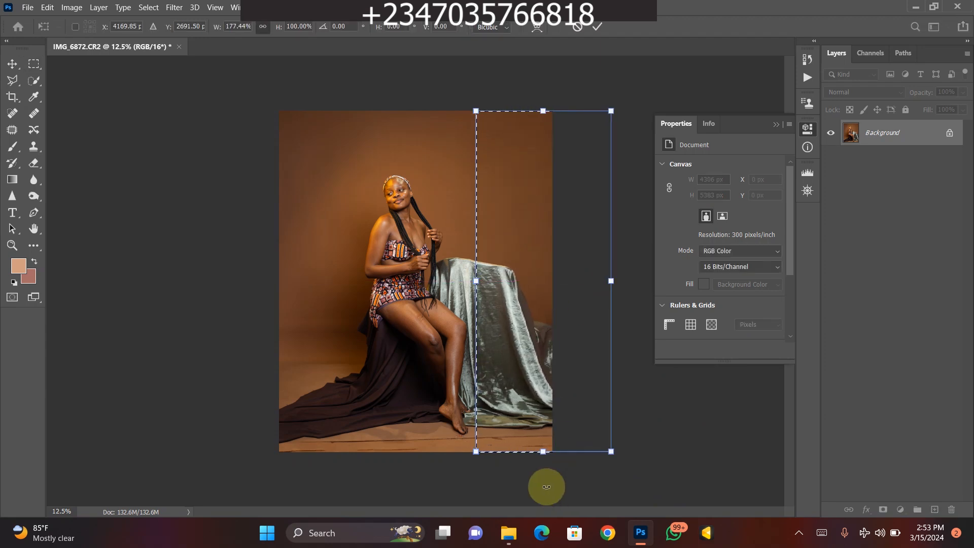
key("Return")
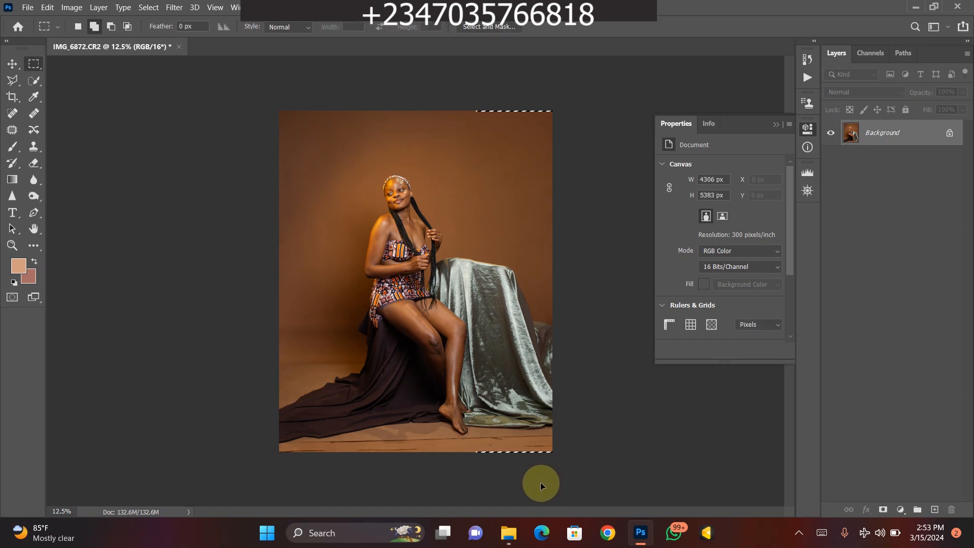
key("ctrl+d")
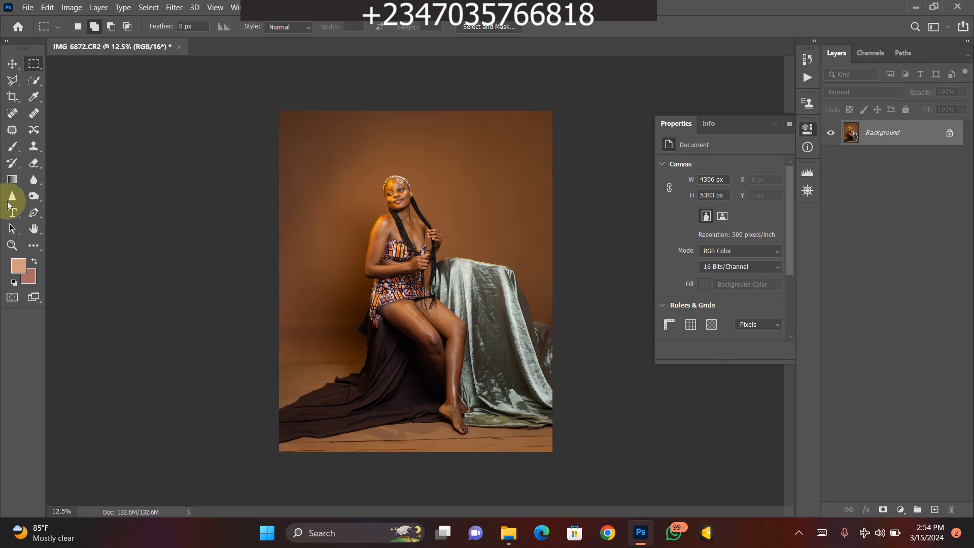
- Examine the figure and the stretched cloth up close for anything left to correct
key("ctrl+plus")
key("ctrl+plus")
key("ctrl+plus")
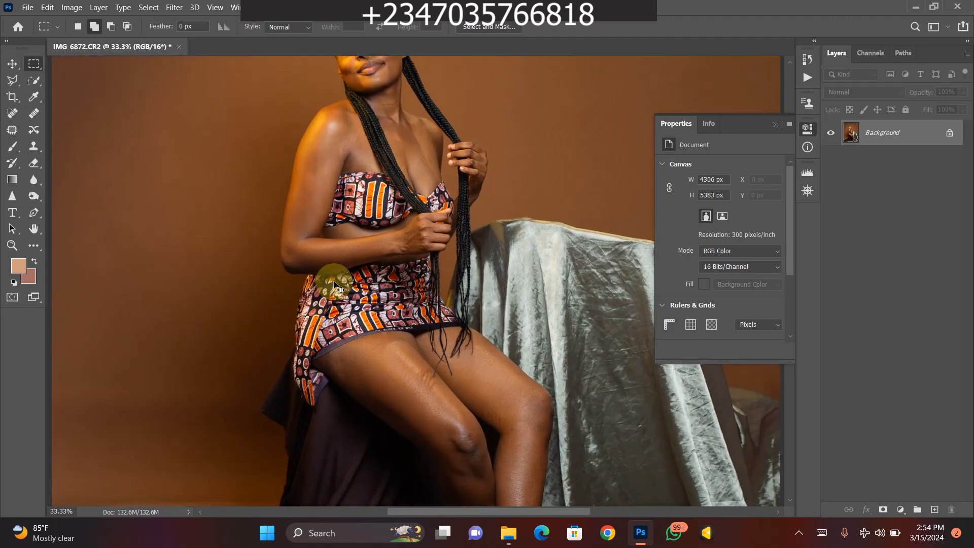
key("ctrl+minus")
key("ctrl+minus")
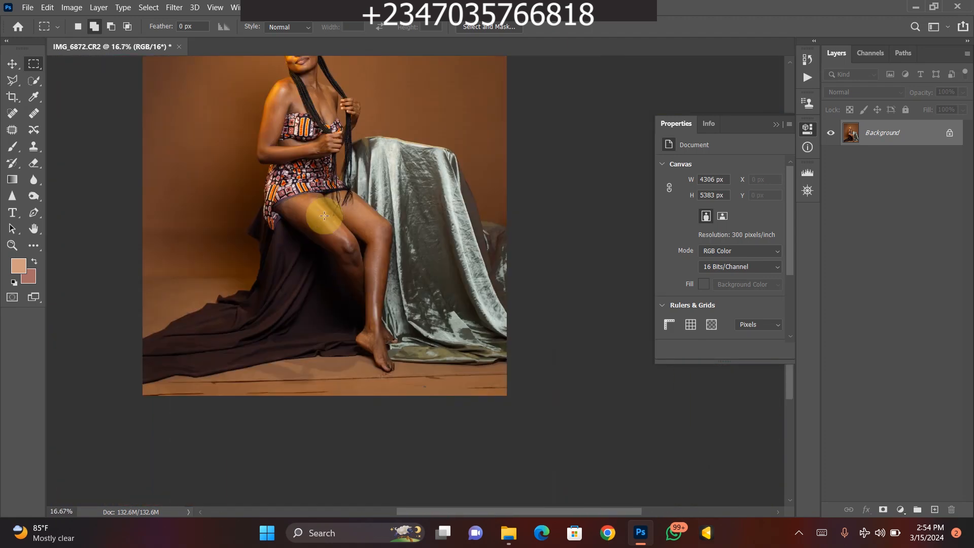
key("ctrl+plus")
left_click_drag(435, 362, 451, 377)
left_click_drag(420, 304, 459, 354)
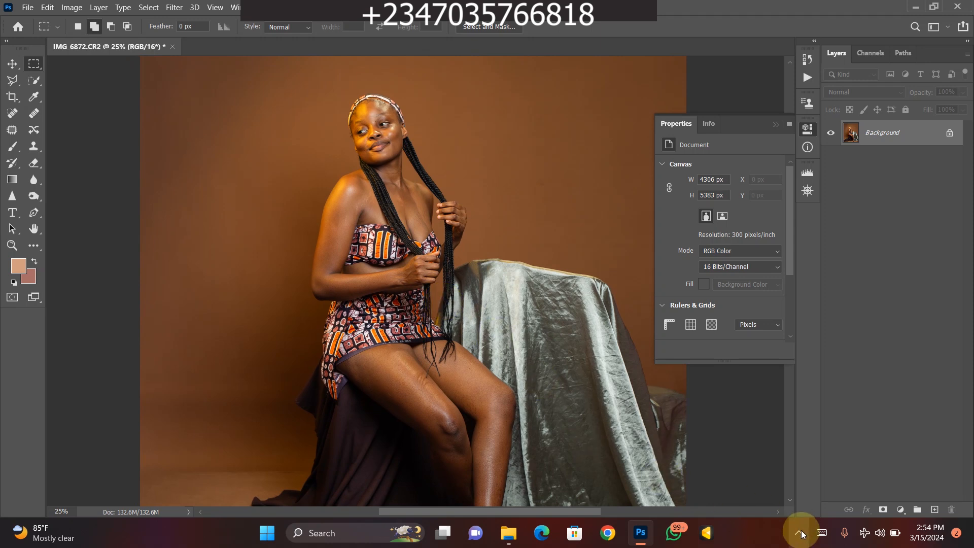
- Run the Advance Frequency Separation action on the photo, adjusting and confirming the setting it asks for
left_click(807, 78)
scroll(786, 150, "down", 9)
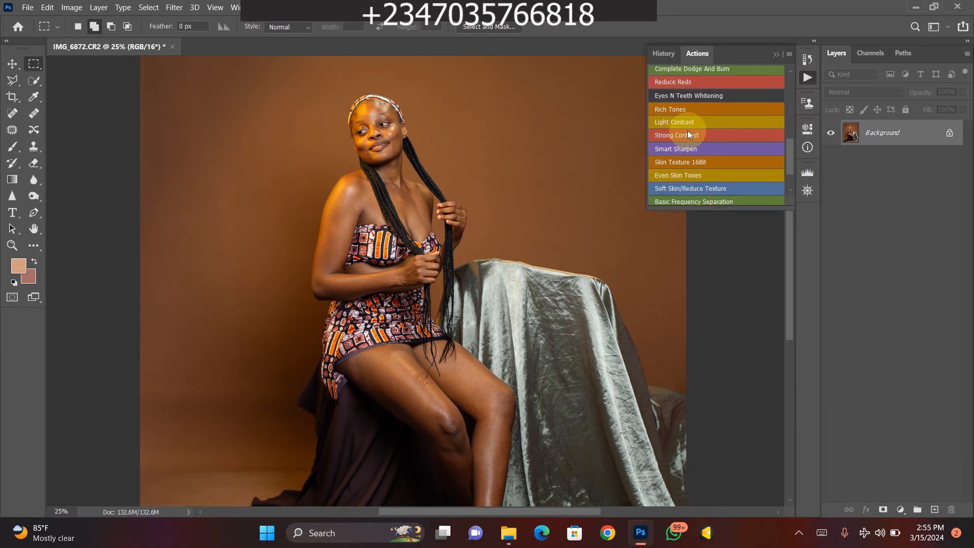
left_click(669, 174)
left_click_drag(531, 273, 507, 274)
key("Return")
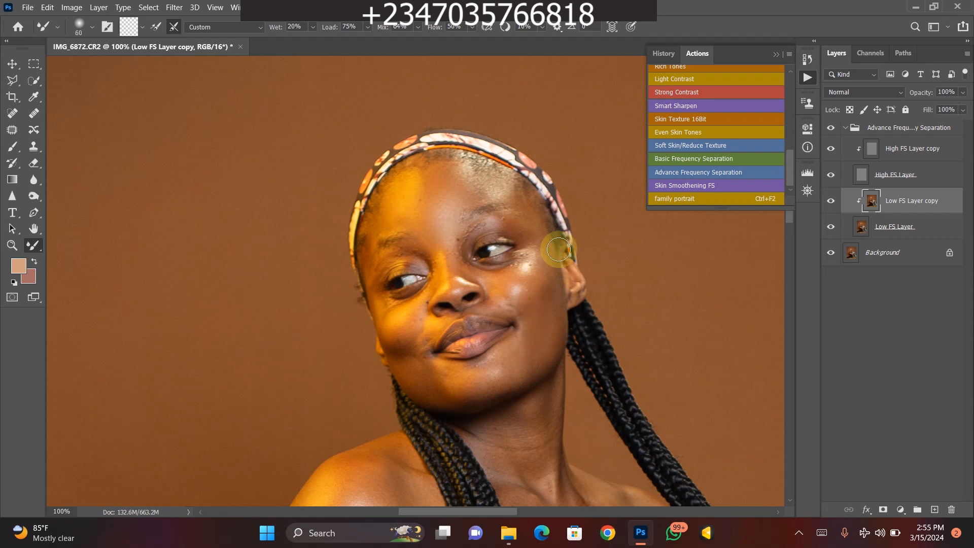
- Smooth the facial skin tones on the Low FS Layer copy with the Mixer Brush at about size 50
key("bracketright")
key("bracketright")
key("bracketright")
key("bracketleft")
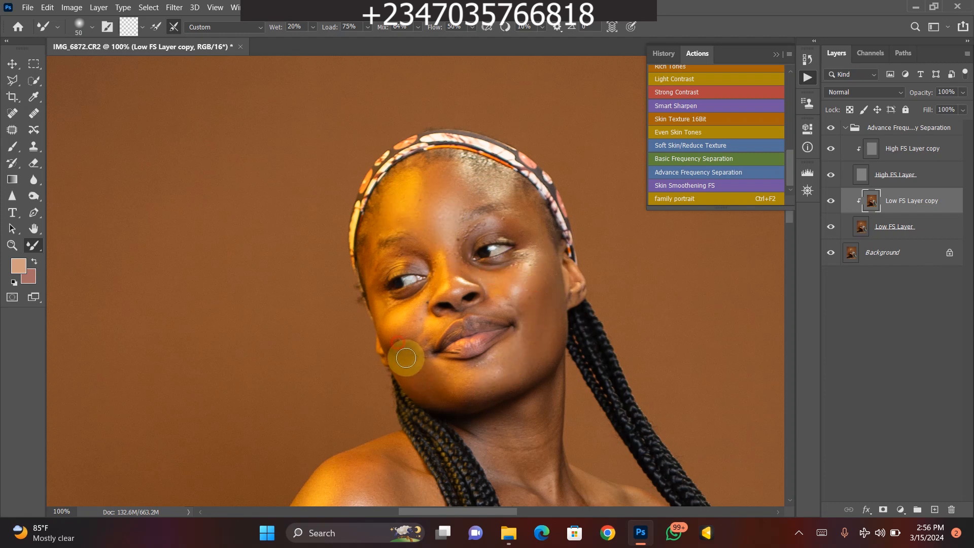
scroll(497, 365, "down", 3)
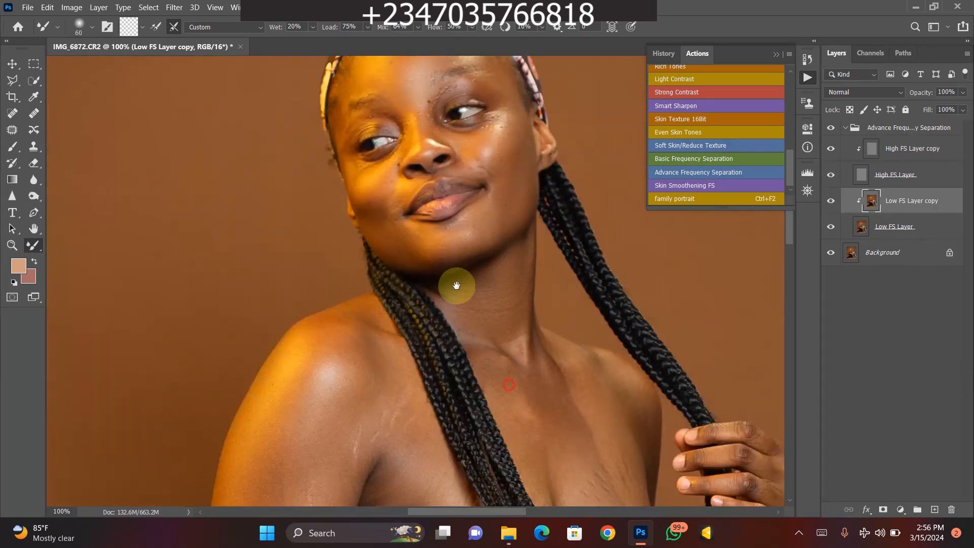
- Blend the skin tones on the chest, shoulders and arms with the Mixer Brush, adapting the brush size to each area
scroll(466, 274, "down", 3)
key("bracketright")
key("bracketright")
key("bracketright")
left_click_drag(536, 427, 504, 305)
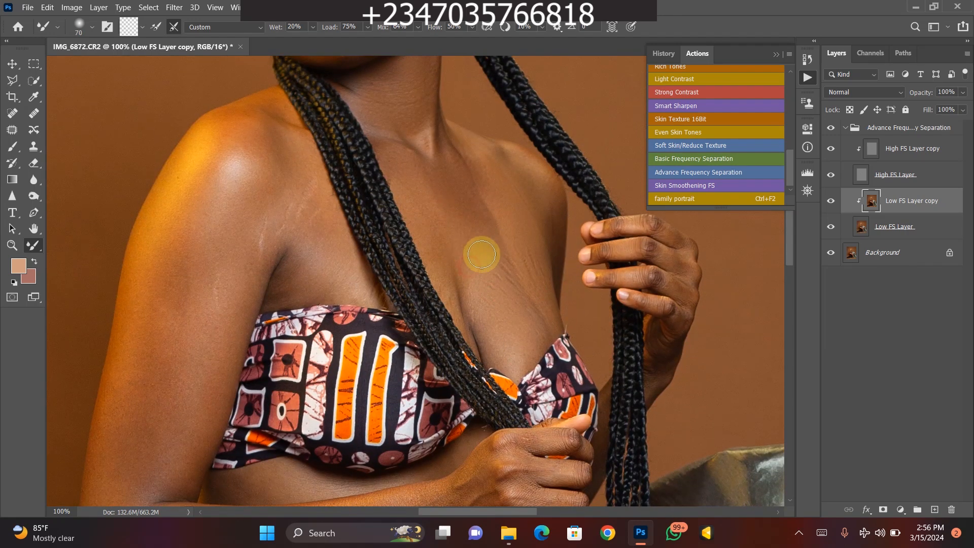
left_click_drag(311, 206, 377, 207)
left_click_drag(353, 173, 417, 238)
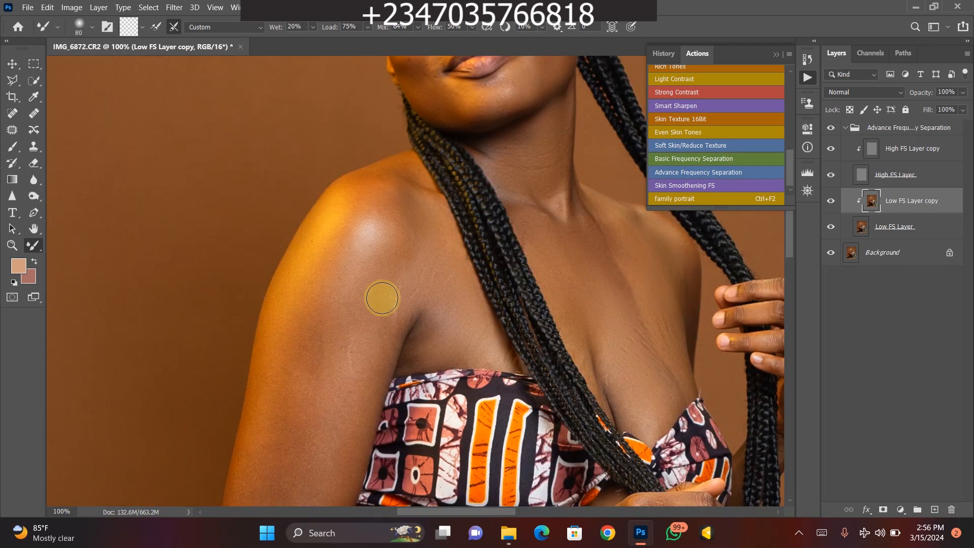
scroll(355, 259, "down", 1)
key("bracketright")
key("bracketright")
key("bracketright")
left_click_drag(354, 350, 451, 247)
mouse_move(403, 211)
left_mouse_down()
mouse_move(392, 265)
mouse_move(435, 219)
mouse_move(381, 359)
left_mouse_up()
mouse_move(372, 401)
left_mouse_down()
mouse_move(363, 304)
mouse_move(561, 282)
left_mouse_up()
key("bracketleft")
key("bracketleft")
mouse_move(633, 283)
left_mouse_down()
mouse_move(531, 273)
mouse_move(490, 323)
left_mouse_up()
key("bracketleft")
key("bracketleft")
key("bracketleft")
key("bracketleft")
mouse_move(557, 187)
left_mouse_down()
mouse_move(532, 177)
mouse_move(568, 144)
left_mouse_up()
- Blend the skin tones on the thighs, knees and lower legs with the Mixer Brush, using sizes around 90 to 100
mouse_move(377, 459)
left_mouse_down()
mouse_move(382, 86)
mouse_move(400, 81)
left_mouse_up()
key("bracketright")
key("bracketright")
key("bracketright")
key("bracketright")
key("bracketright")
key("bracketright")
left_click_drag(333, 204, 440, 179)
mouse_move(386, 246)
left_mouse_down()
mouse_move(350, 178)
mouse_move(413, 145)
left_mouse_up()
mouse_move(503, 277)
left_mouse_down()
mouse_move(427, 197)
mouse_move(485, 248)
mouse_move(470, 203)
left_mouse_up()
mouse_move(466, 311)
left_mouse_down()
mouse_move(419, 213)
mouse_move(420, 121)
mouse_move(441, 282)
left_mouse_up()
mouse_move(535, 459)
left_mouse_down()
mouse_move(435, 175)
mouse_move(447, 267)
left_mouse_up()
left_click_drag(453, 210, 455, 304)
key("bracketleft")
left_click_drag(464, 167, 468, 283)
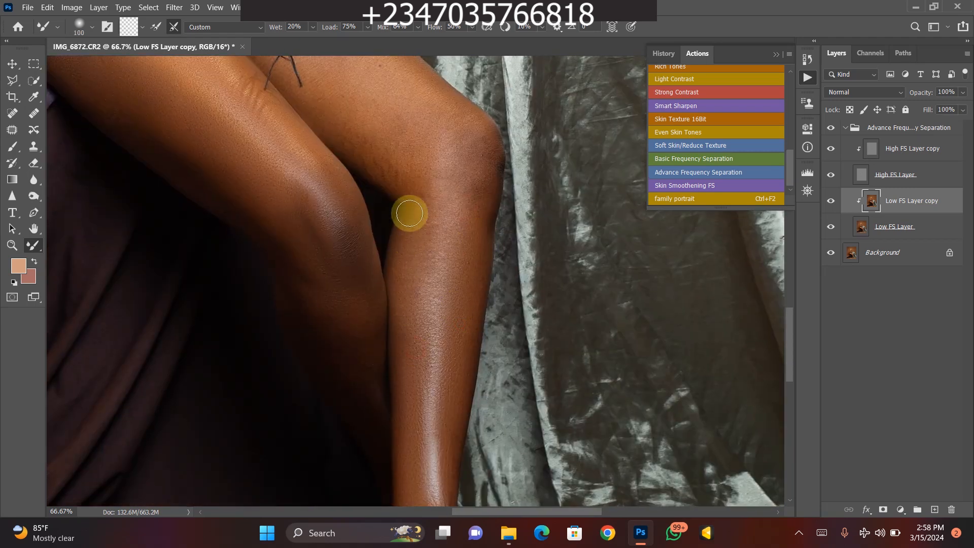
left_click_drag(475, 133, 463, 241)
key("bracketright")
key("bracketright")
left_click_drag(351, 185, 359, 235)
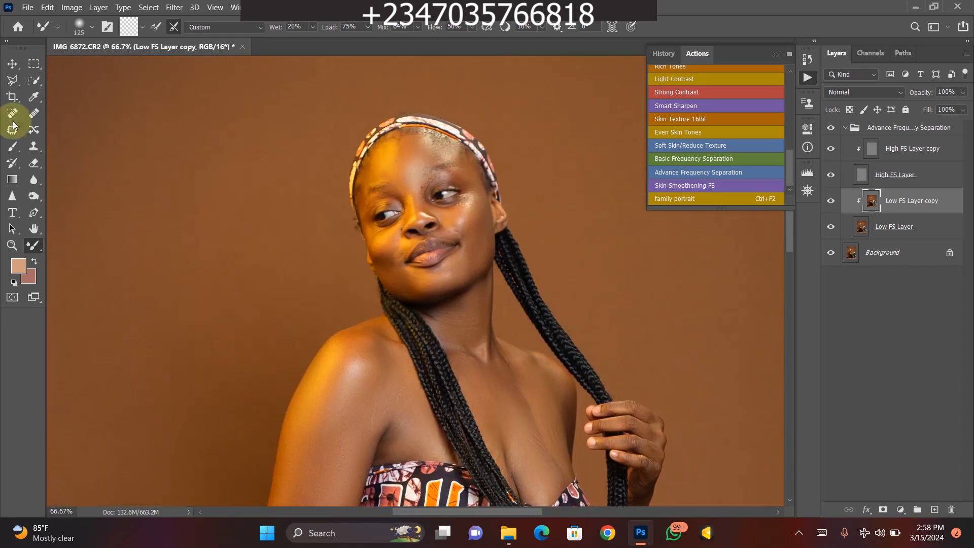
- Outline uneven patches of leg skin with the Lasso in add mode and soften them with Gaussian Blur
right_click(13, 80)
left_click(57, 80)
mouse_move(371, 184)
left_mouse_down()
mouse_move(393, 136)
mouse_move(373, 181)
mouse_move(454, 162)
left_mouse_up()
left_click(499, 208)
left_click(94, 27)
left_click_drag(492, 252, 386, 232)
left_click(174, 7)
left_click(218, 135)
left_click(355, 180)
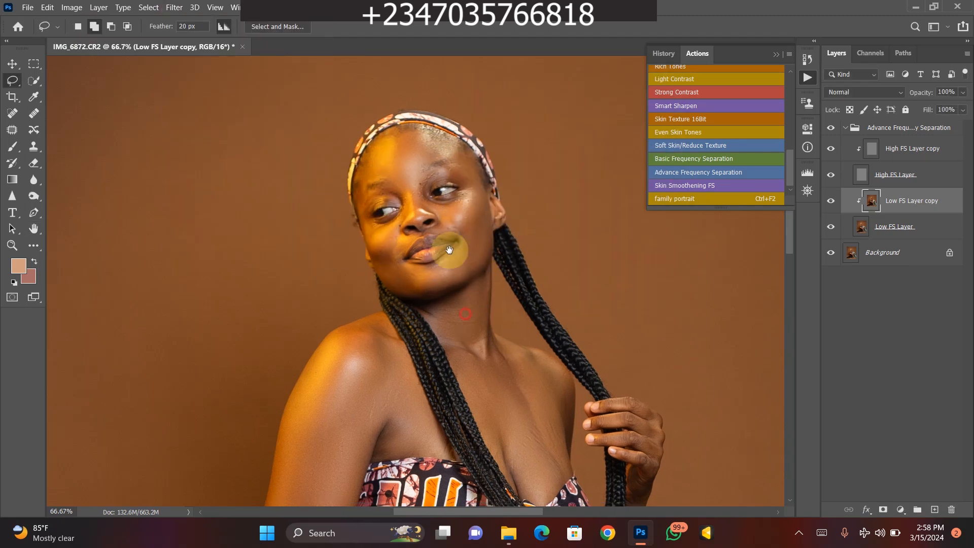
left_click_drag(450, 249, 442, 227)
mouse_move(432, 279)
left_mouse_down()
mouse_move(517, 406)
mouse_move(432, 286)
left_mouse_up()
- Reapply the last filter to the selected skin patches and deselect
left_click(108, 28)
left_click(174, 7)
left_click(190, 22)
key("ctrl+d")
- Lasso the remaining uneven skin areas, soften them with Gaussian Blur, and flatten the image
key("ctrl+minus")
mouse_move(344, 260)
left_mouse_down()
mouse_move(412, 335)
mouse_move(291, 372)
mouse_move(343, 261)
left_mouse_up()
scroll(310, 282, "down", 3)
mouse_move(284, 295)
left_mouse_down()
mouse_move(323, 351)
mouse_move(329, 312)
mouse_move(294, 299)
left_mouse_up()
left_click_drag(400, 421, 340, 244)
mouse_move(299, 295)
left_mouse_down()
mouse_move(371, 268)
mouse_move(397, 385)
mouse_move(286, 310)
left_mouse_up()
mouse_move(410, 396)
left_mouse_down()
mouse_move(330, 239)
mouse_move(422, 251)
mouse_move(350, 190)
left_mouse_up()
mouse_move(374, 157)
left_mouse_down()
mouse_move(457, 238)
mouse_move(529, 227)
mouse_move(378, 145)
left_mouse_up()
left_click_drag(471, 386, 429, 224)
mouse_move(427, 165)
left_mouse_down()
mouse_move(459, 154)
mouse_move(436, 151)
left_mouse_up()
mouse_move(424, 356)
left_mouse_down()
mouse_move(468, 452)
mouse_move(448, 357)
left_mouse_up()
key("ctrl+minus")
left_click_drag(437, 154, 464, 283)
left_click(174, 8)
mouse_move(203, 142)
left_click(357, 188)
key("Return")
key("ctrl+0")
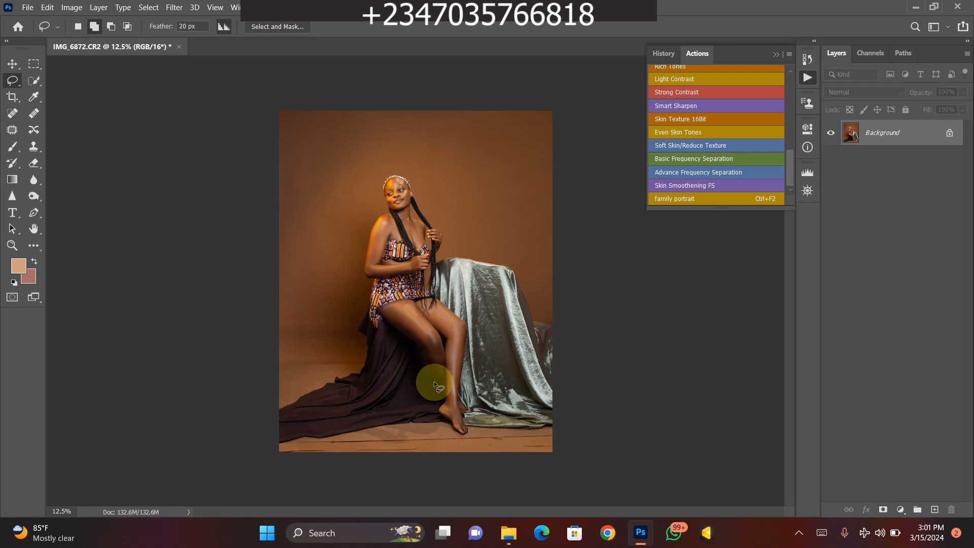
- Duplicate the Background layer
scroll(435, 381, "up", 5)
scroll(381, 358, "down", 2)
scroll(385, 355, "up", 1)
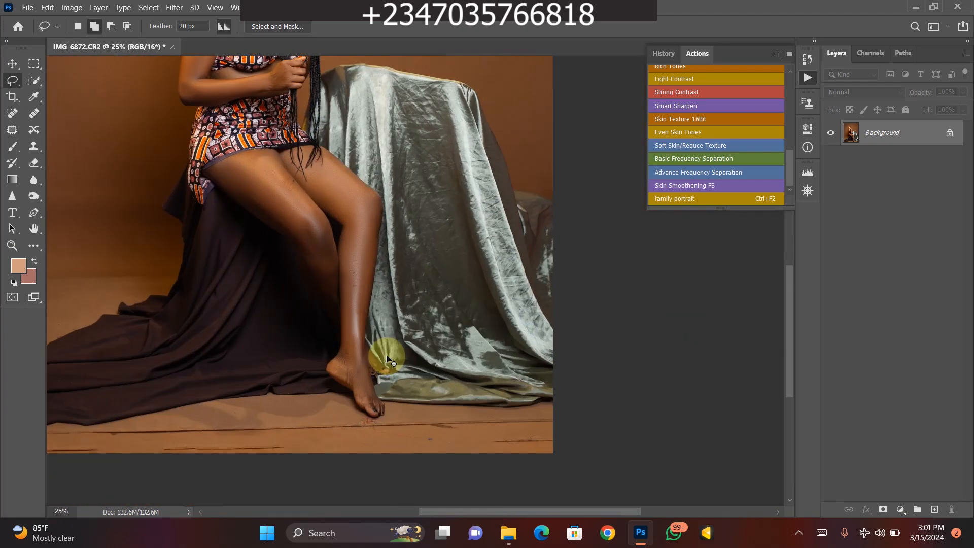
scroll(388, 358, "down", 2)
scroll(390, 362, "up", 1)
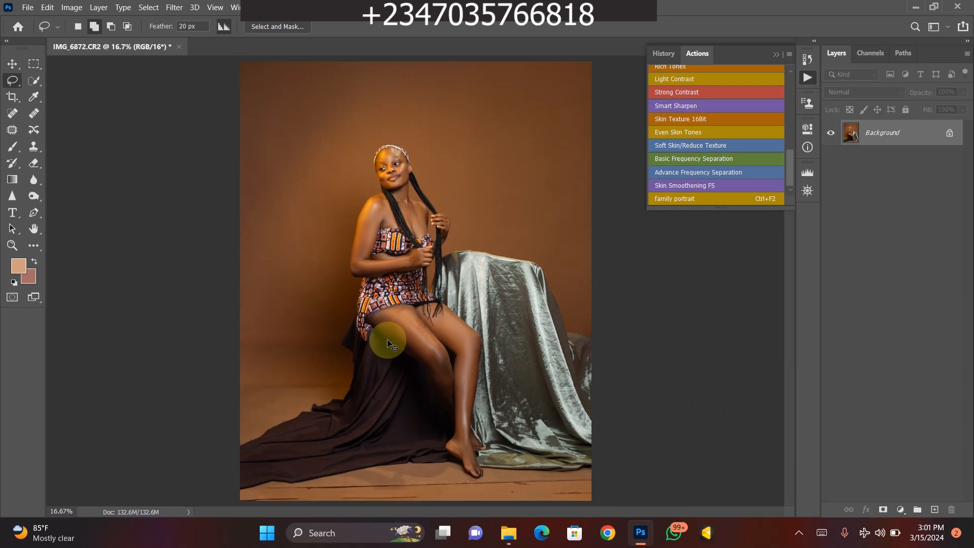
scroll(387, 339, "down", 1)
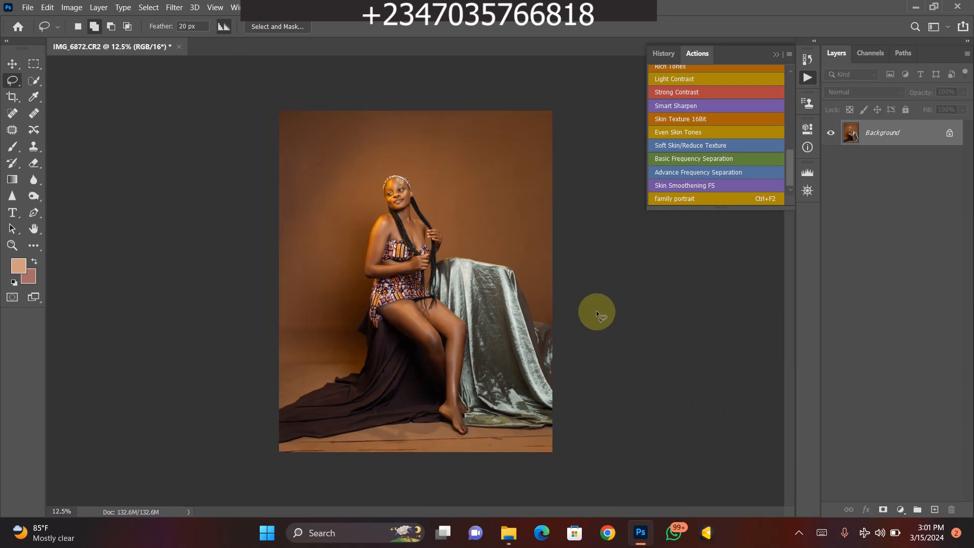
key("ctrl+j")
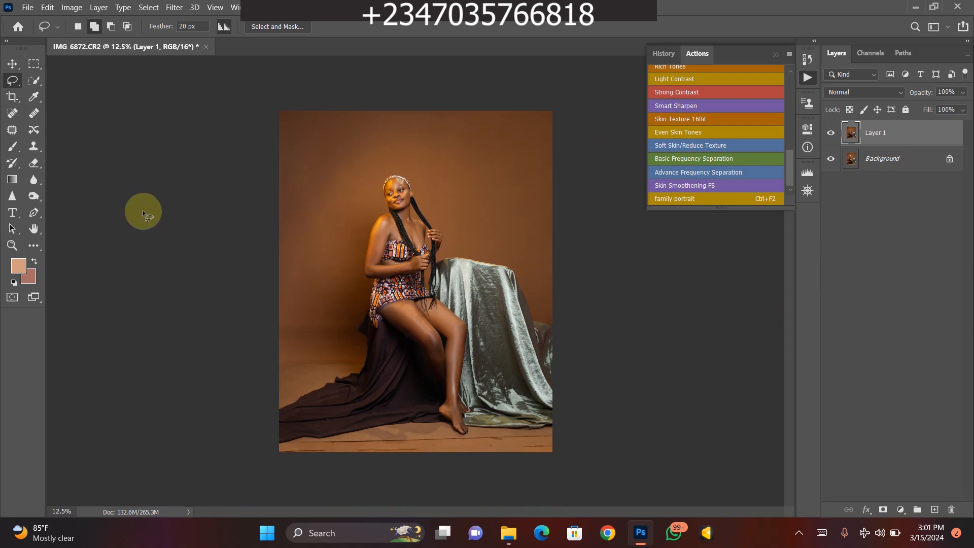
- Select the woman together with the dark cloth she sits on, and keep the Quick Selection tool active
left_click(33, 79)
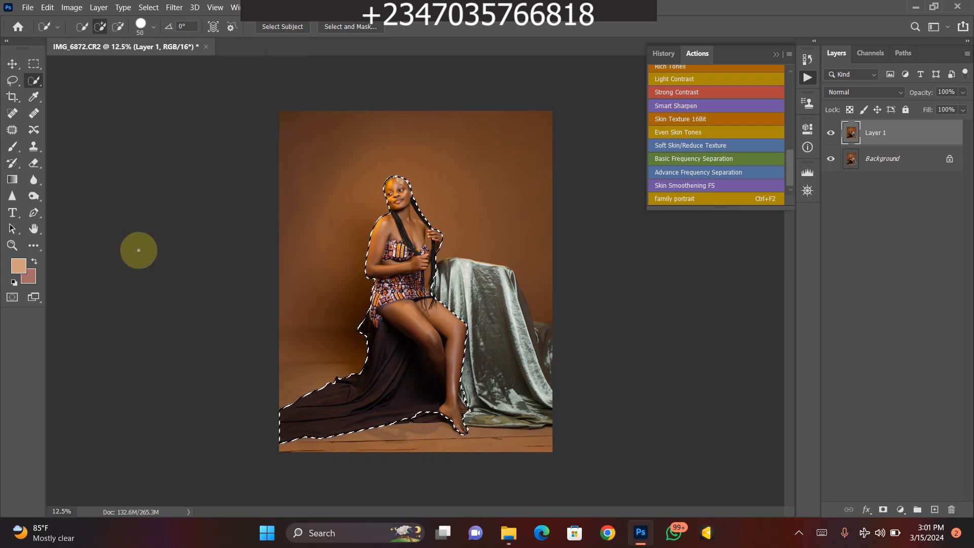
right_click(14, 85)
left_click(39, 94)
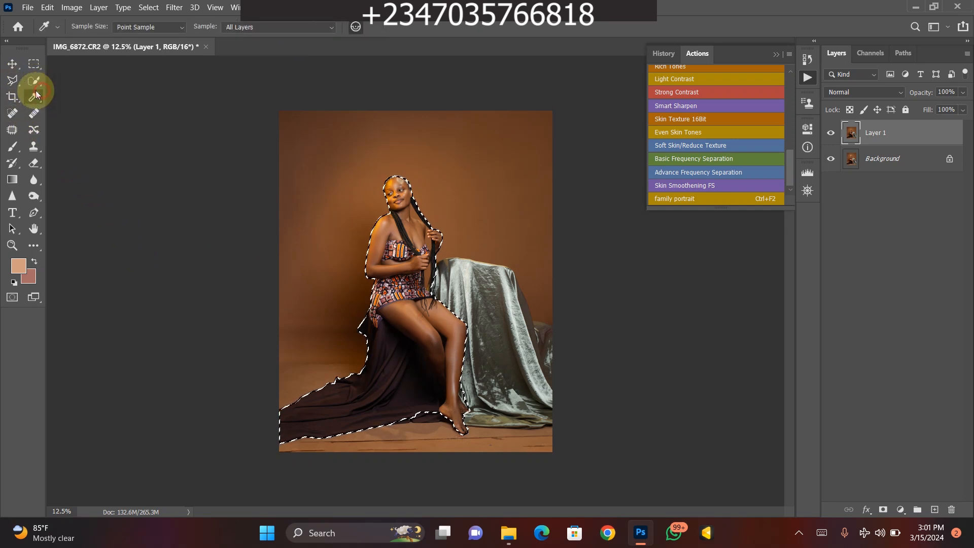
left_click(34, 82)
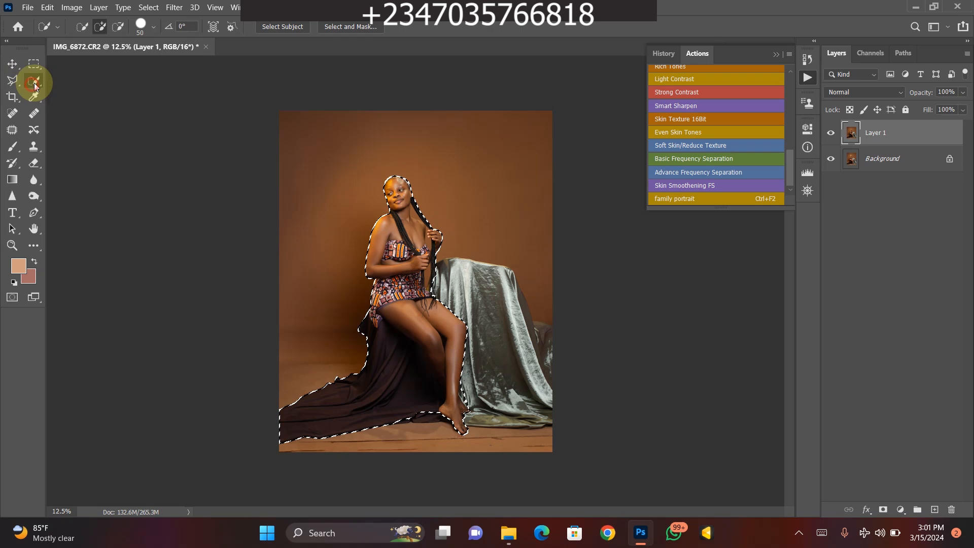
- Add the velvet-draped table and the cloth beside it to the selection with the Quick Selection tool
key("ctrl+plus")
key("ctrl+plus")
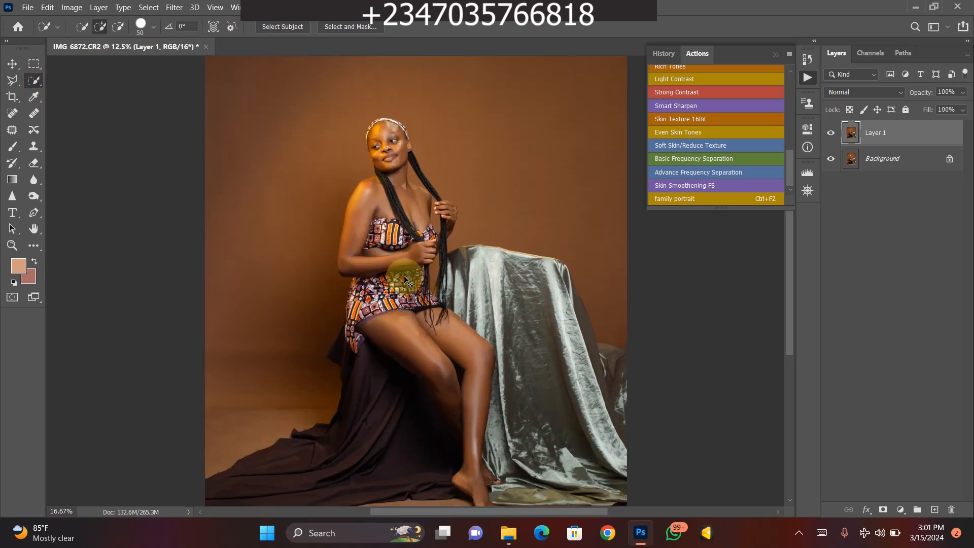
left_click_drag(471, 304, 380, 199)
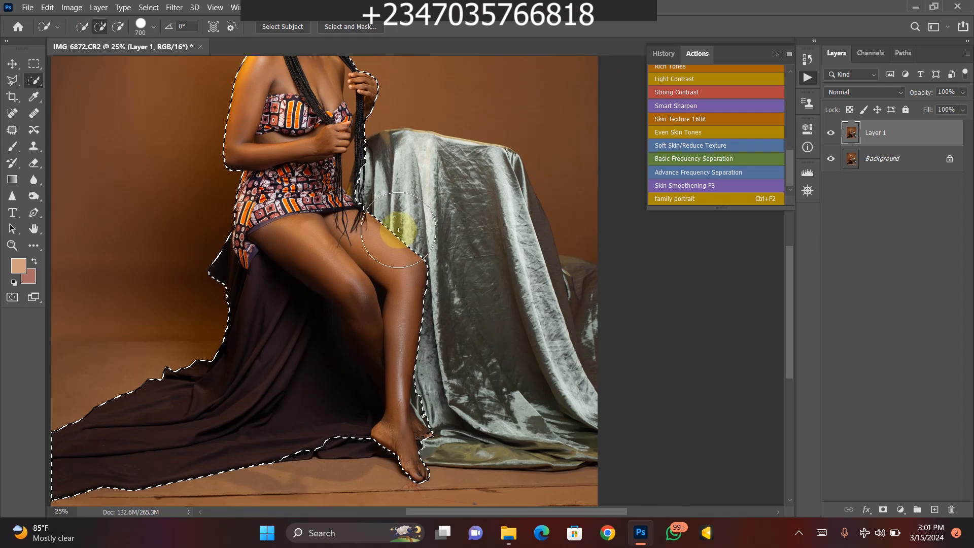
mouse_move(424, 192)
left_mouse_down()
mouse_move(385, 179)
mouse_move(379, 162)
mouse_move(366, 188)
mouse_move(382, 152)
mouse_move(407, 149)
mouse_move(427, 177)
mouse_move(478, 203)
mouse_move(502, 245)
mouse_move(458, 161)
mouse_move(498, 179)
mouse_move(512, 202)
mouse_move(493, 162)
mouse_move(504, 162)
mouse_move(521, 246)
mouse_move(519, 230)
mouse_move(575, 319)
mouse_move(492, 329)
mouse_move(451, 386)
mouse_move(451, 402)
mouse_move(433, 406)
mouse_move(487, 417)
mouse_move(487, 406)
mouse_move(430, 421)
mouse_move(452, 437)
mouse_move(577, 443)
mouse_move(509, 444)
mouse_move(513, 456)
mouse_move(543, 442)
mouse_move(557, 453)
mouse_move(542, 435)
mouse_move(536, 377)
mouse_move(548, 445)
left_mouse_up()
mouse_move(305, 338)
left_mouse_down()
mouse_move(320, 394)
mouse_move(355, 436)
mouse_move(275, 443)
mouse_move(265, 410)
left_mouse_up()
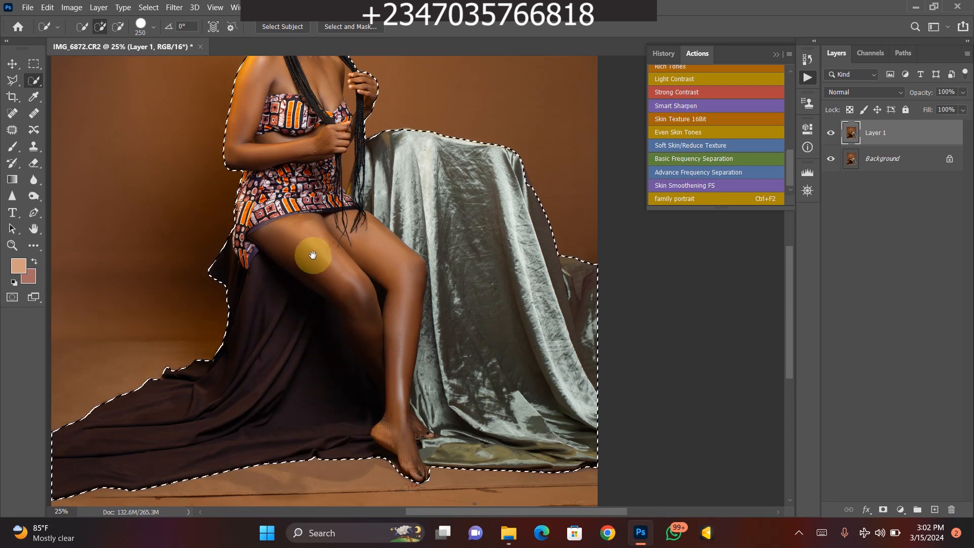
- Add the missed edge of the patterned dress between the elbow and the hip to the selection with the Polygonal Lasso tool
mouse_move(322, 250)
left_mouse_down()
mouse_move(359, 359)
mouse_move(366, 330)
left_mouse_up()
key("ctrl+plus")
key("ctrl+plus")
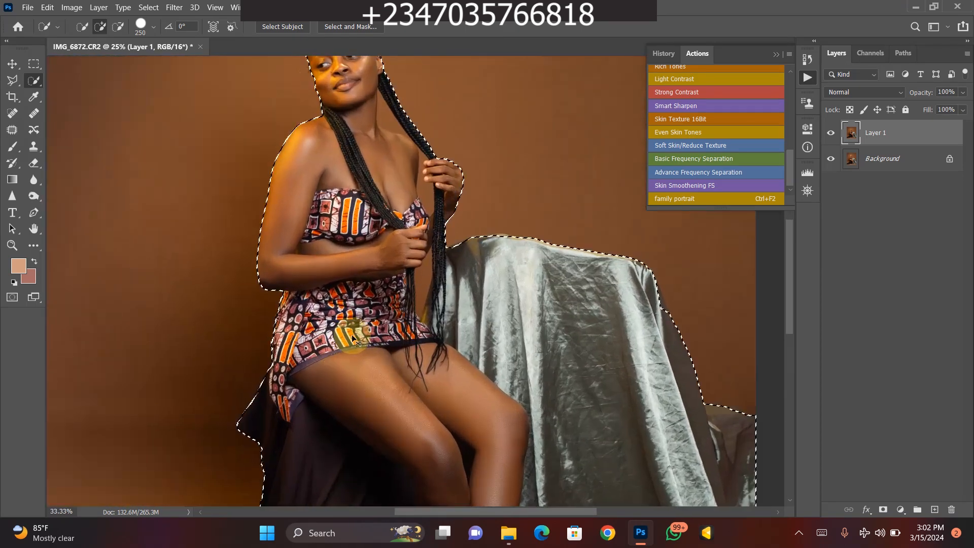
left_click_drag(306, 261, 366, 260)
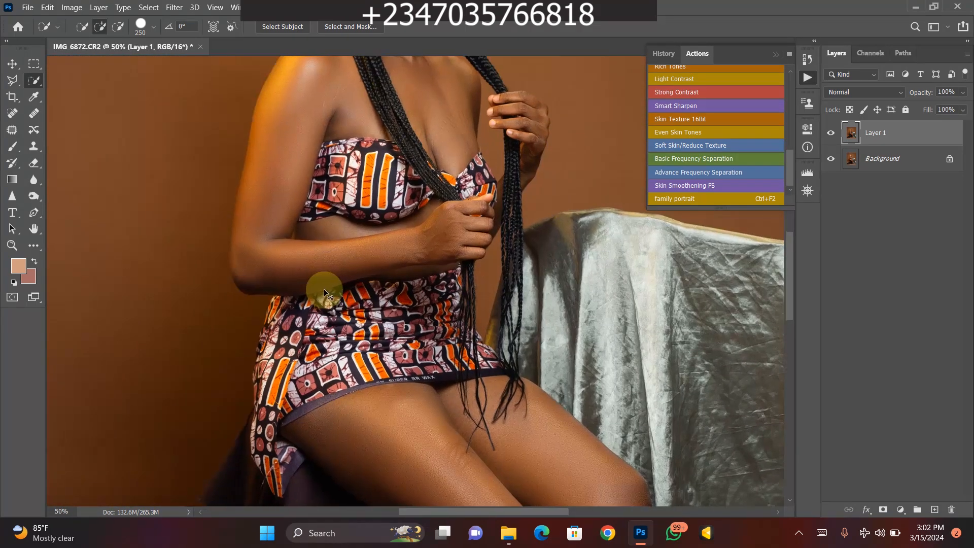
key("ctrl+plus")
left_click_drag(300, 283, 405, 272)
key("ctrl+plus")
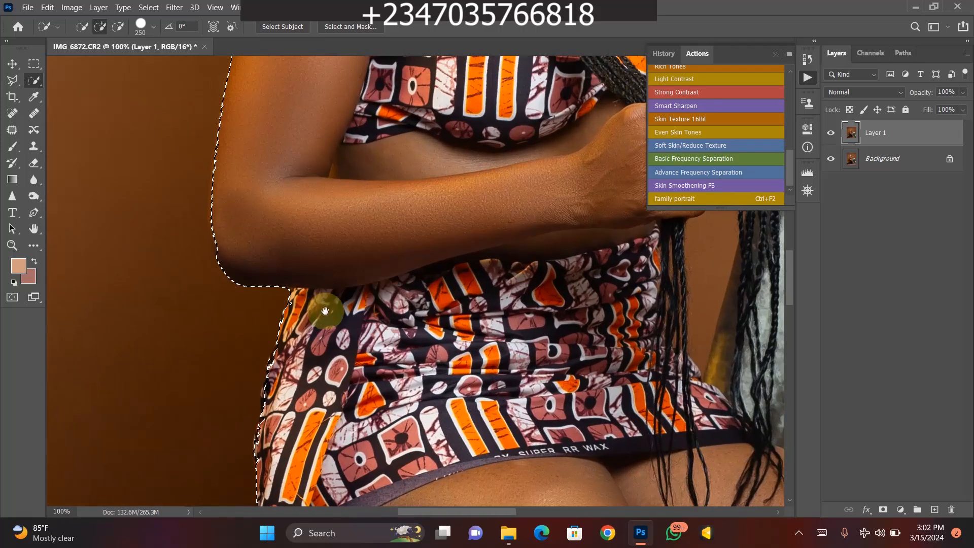
left_click_drag(327, 305, 396, 282)
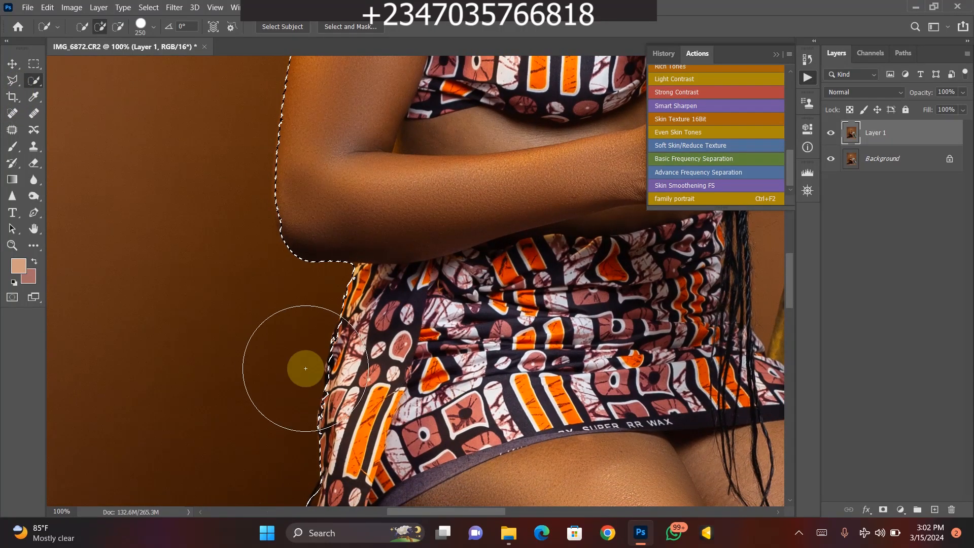
left_click(12, 80)
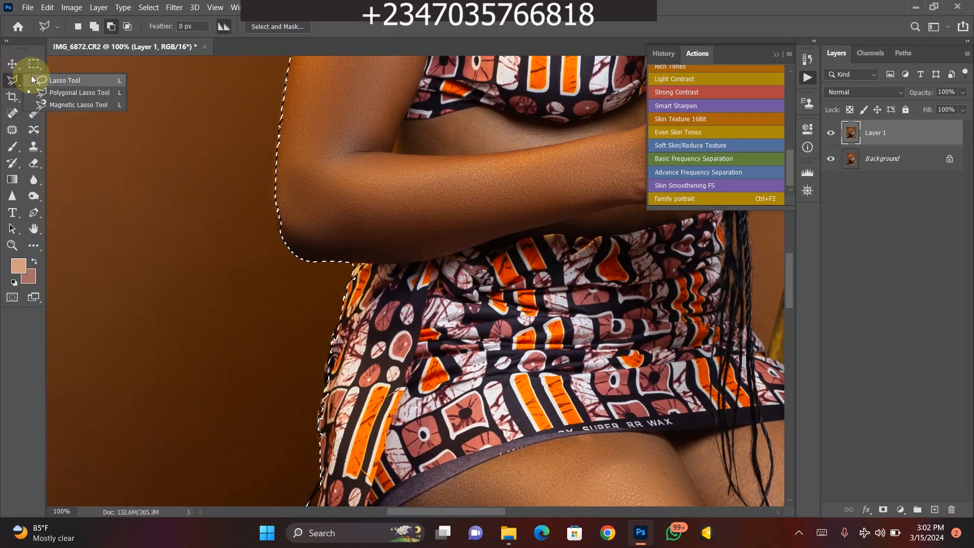
left_click(49, 92)
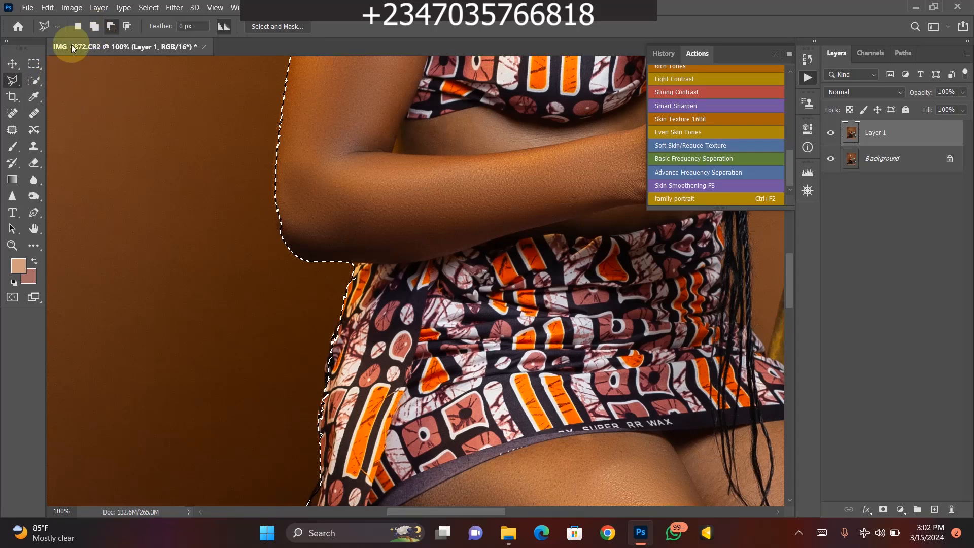
left_click_drag(374, 243, 309, 345)
left_click(358, 434)
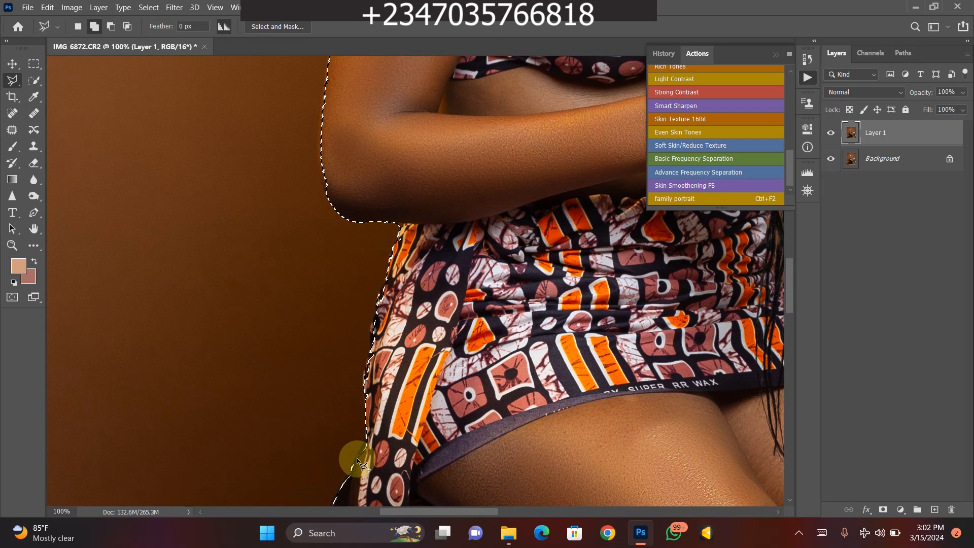
left_click(361, 390)
left_click(363, 367)
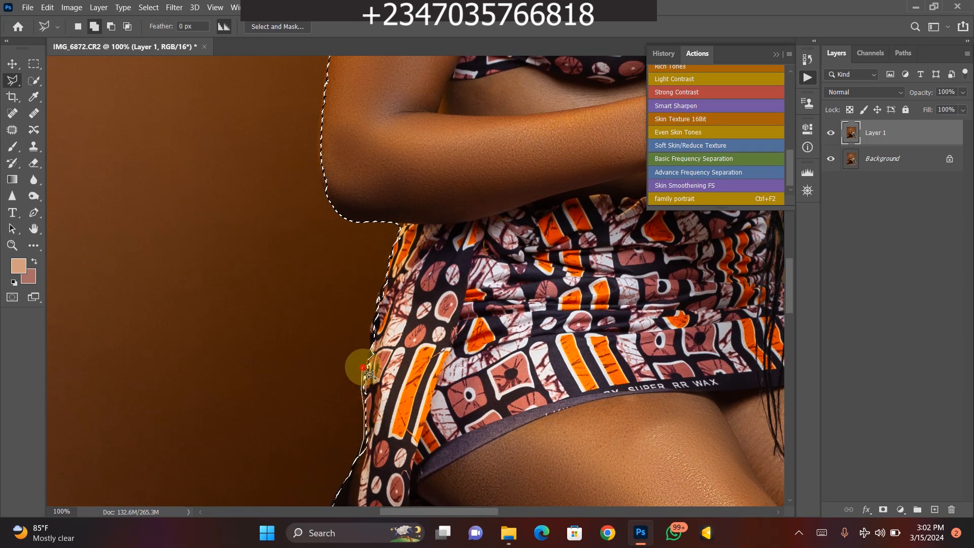
left_click(369, 337)
left_click(388, 277)
left_click(394, 250)
left_click(414, 264)
left_click(428, 323)
left_click(409, 478)
double_click(405, 474)
- Add the cut-off outer edge of the bent elbow and upper arm to the selection with the Polygonal Lasso
left_click_drag(379, 163, 388, 302)
left_click_drag(412, 260, 514, 298)
key("ctrl+plus")
left_click(406, 450)
left_click(398, 434)
left_click(389, 351)
left_click(400, 248)
left_click(411, 179)
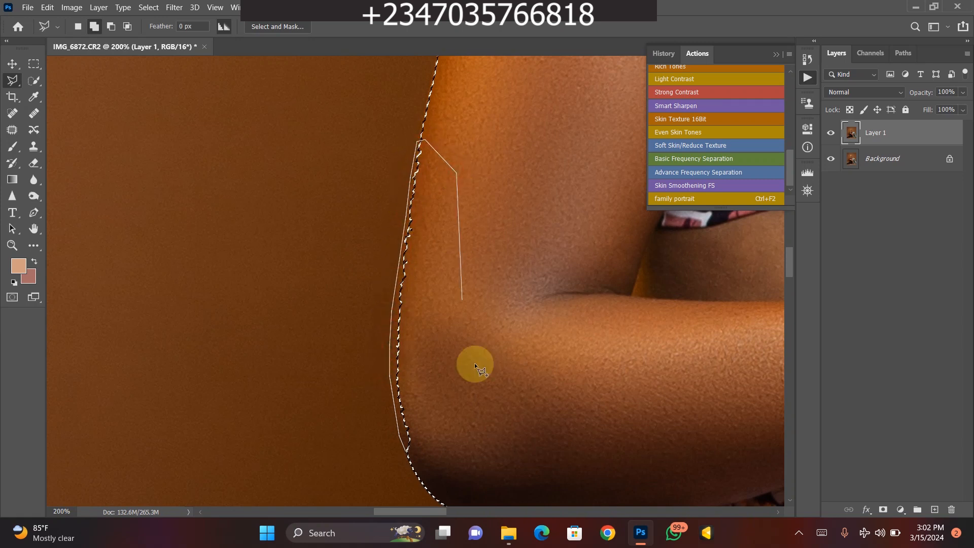
double_click(462, 464)
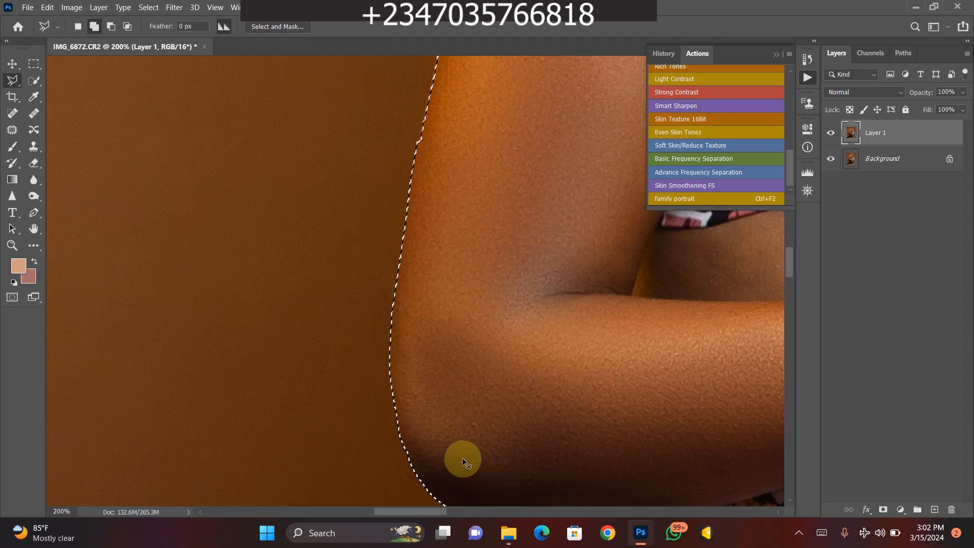
- Subtract the backdrop gap between the neck, the shoulder and the braid from the selection with the Polygonal Lasso
key("ctrl+minus")
mouse_move(467, 243)
left_mouse_down()
mouse_move(502, 404)
mouse_move(526, 381)
mouse_move(495, 403)
mouse_move(493, 395)
left_mouse_up()
left_click_drag(537, 298, 471, 358)
left_click_drag(505, 399, 424, 295)
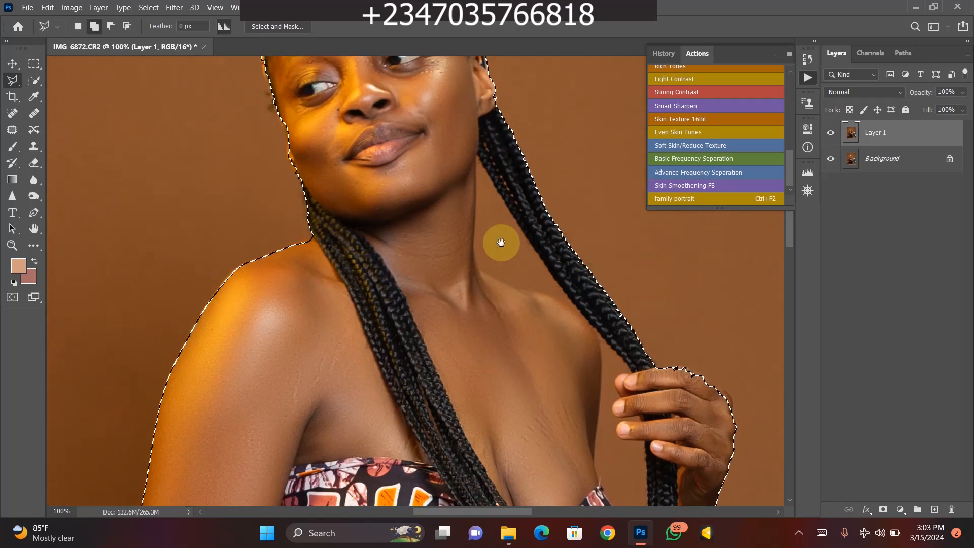
key("ctrl+plus")
left_click_drag(530, 259, 459, 334)
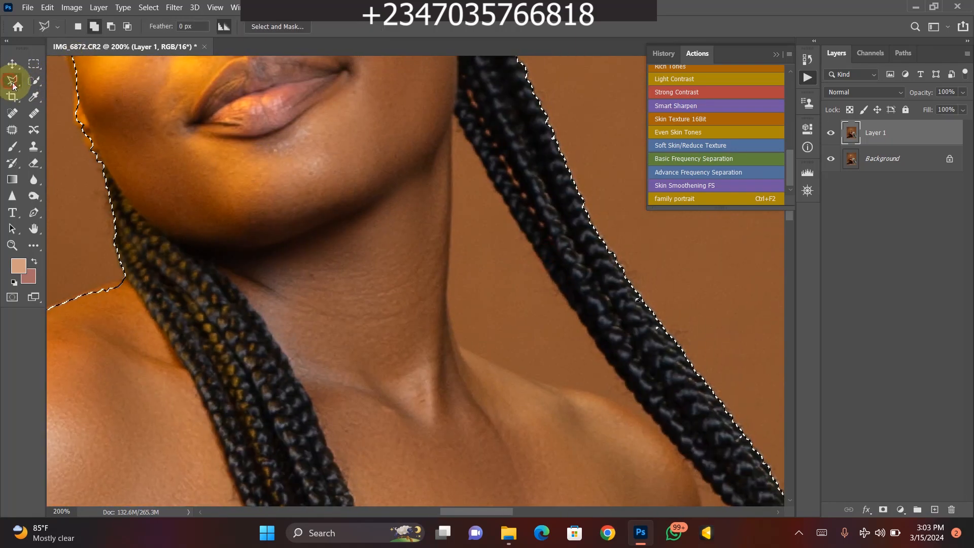
key("alt")
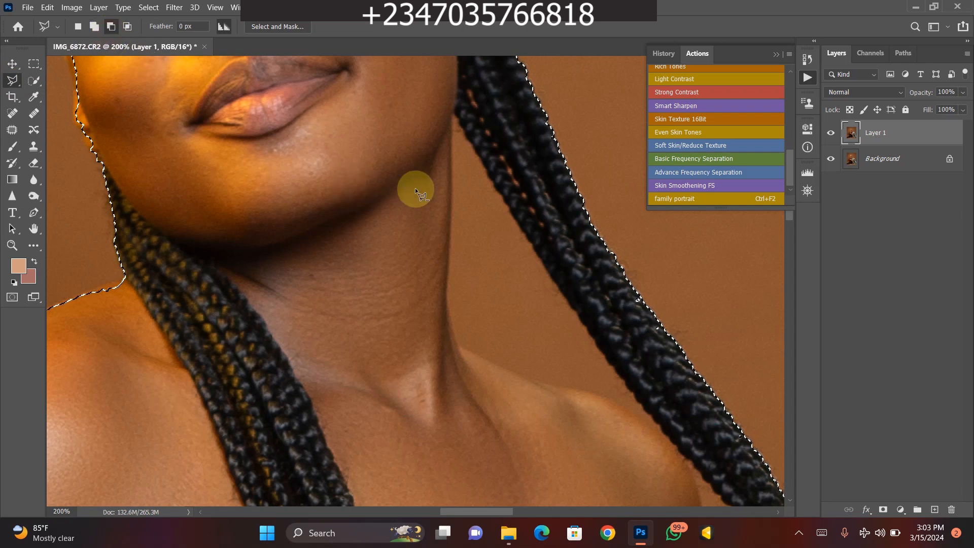
left_click(453, 115)
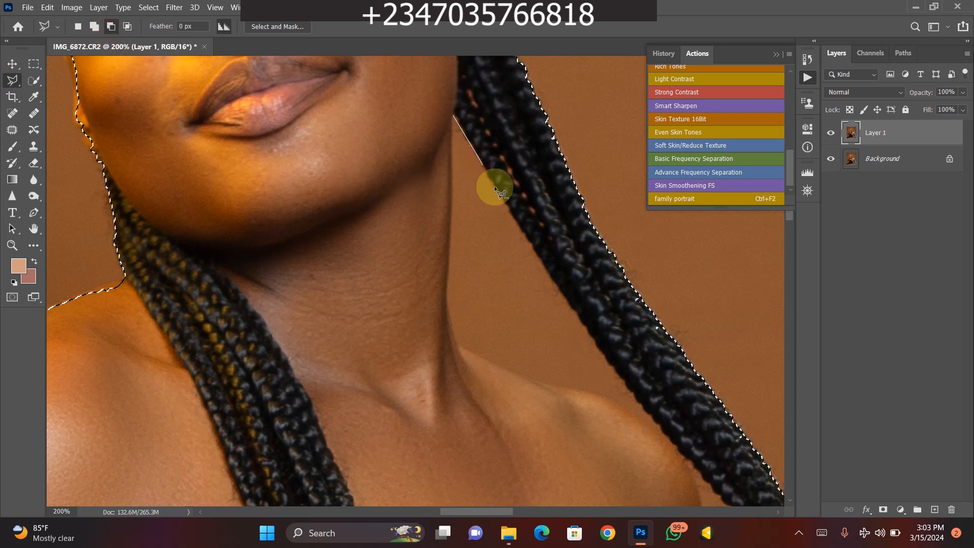
left_click(568, 304)
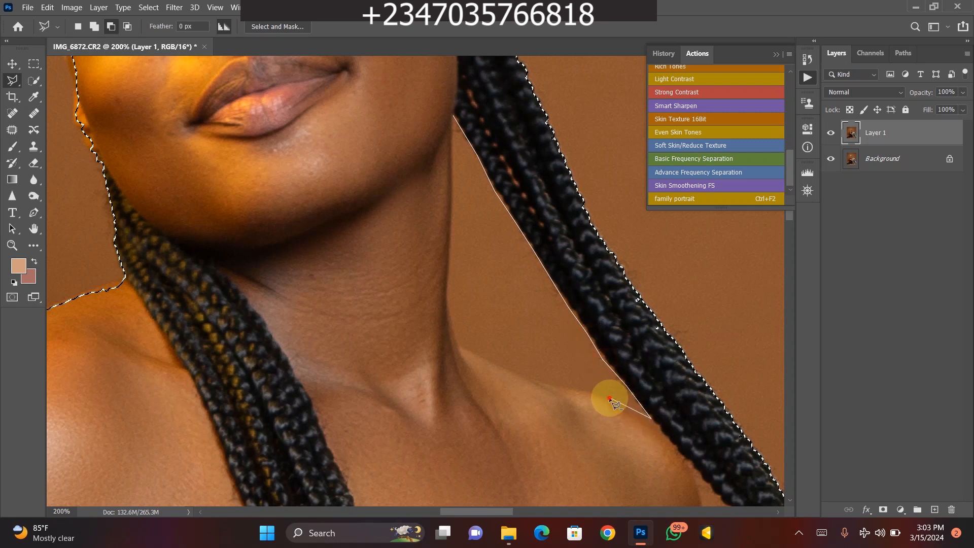
left_click(541, 385)
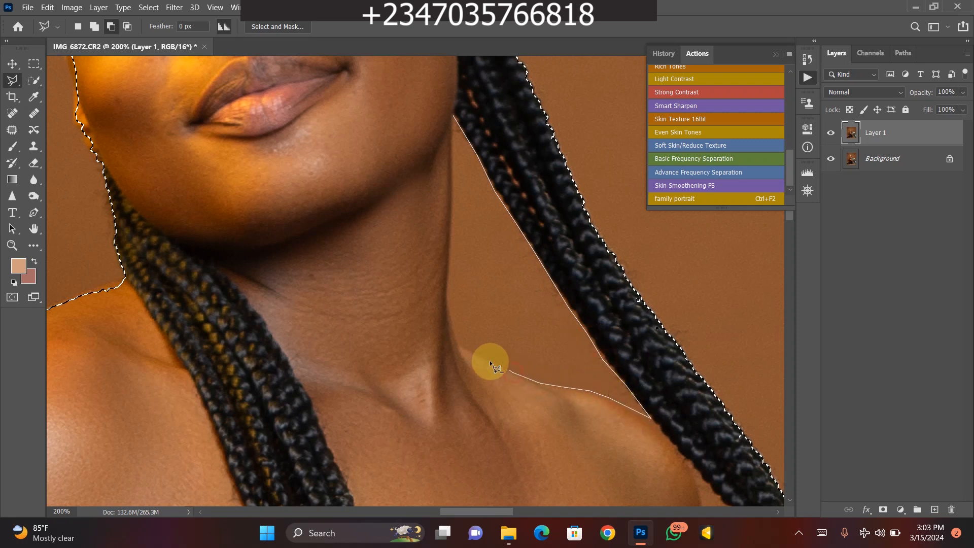
left_click(459, 349)
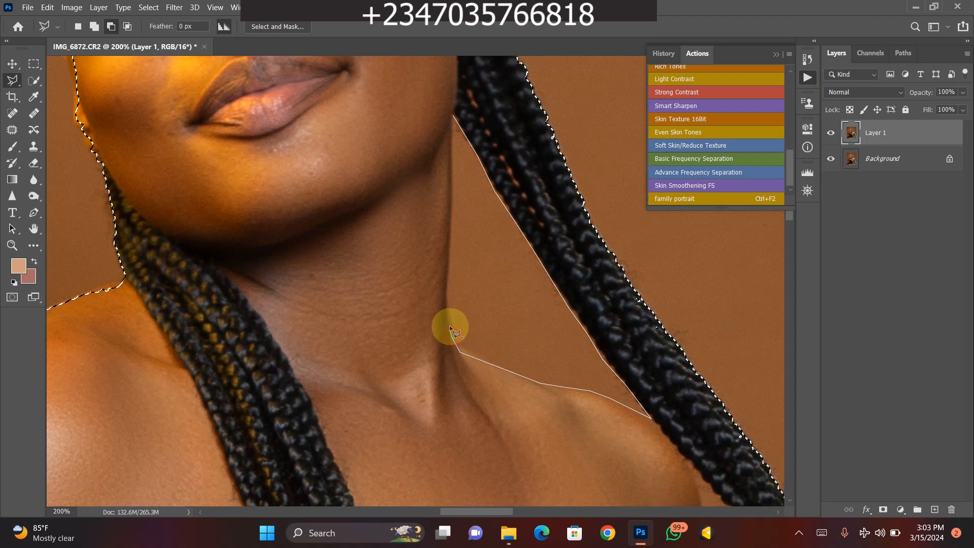
left_click(452, 233)
left_click(453, 117)
- Subtract the backdrop area enclosed by the chest, the raised hand's fingertips and the hanging braids from the selection
mouse_move(626, 484)
left_mouse_down()
mouse_move(542, 348)
mouse_move(481, 274)
left_mouse_up()
left_click(510, 390)
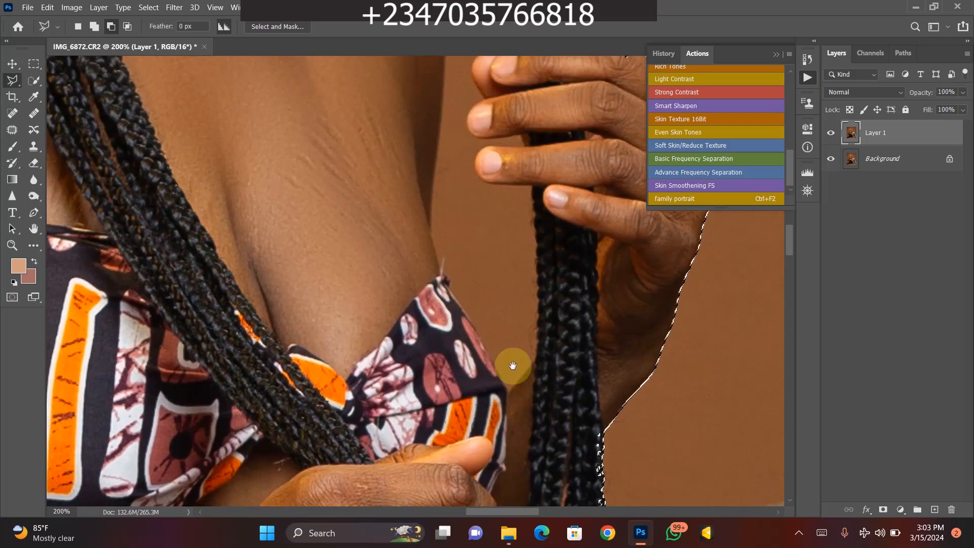
left_click(534, 360)
left_click(537, 349)
left_click(536, 307)
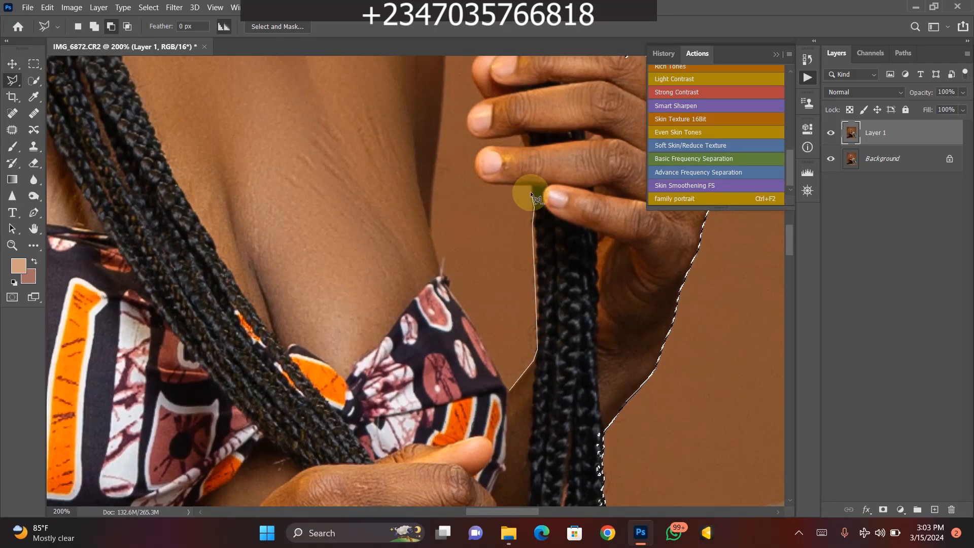
left_click(485, 182)
left_click(520, 138)
scroll(456, 189, "up", 3)
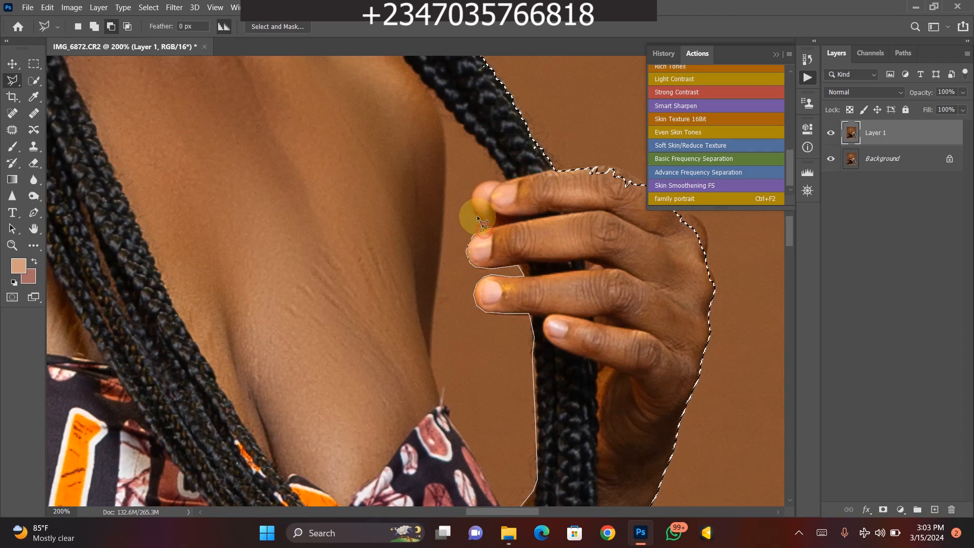
left_click(507, 180)
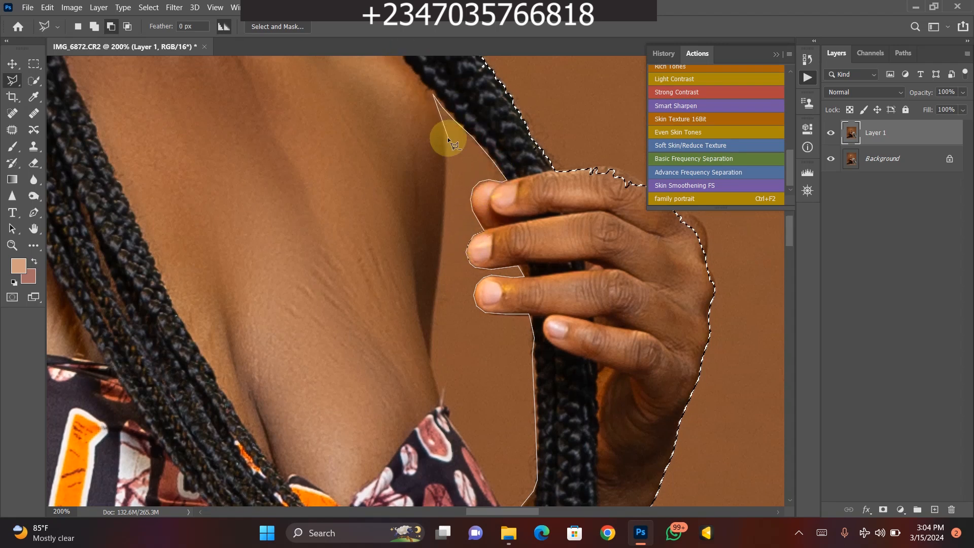
left_click(436, 296)
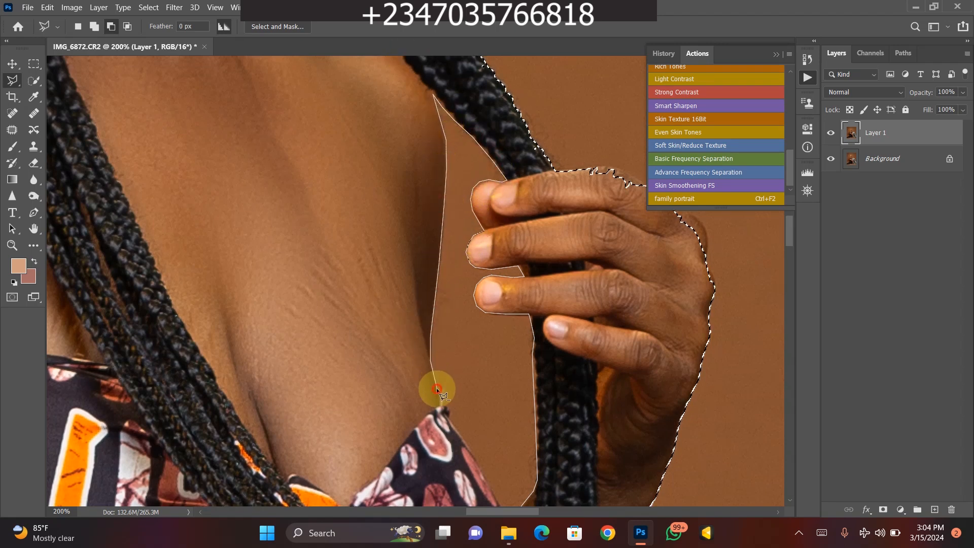
left_click(438, 403)
left_click(448, 410)
left_click(460, 437)
left_click(508, 500)
- Add the cut-off knuckles and back of the raised hand to the selection with the Polygonal Lasso
left_click_drag(542, 376, 440, 472)
left_click(94, 27)
left_click(613, 356)
left_click(603, 330)
left_click(604, 310)
left_click(592, 284)
left_click(569, 272)
left_click(521, 240)
left_click(481, 235)
left_click(461, 280)
left_click(520, 357)
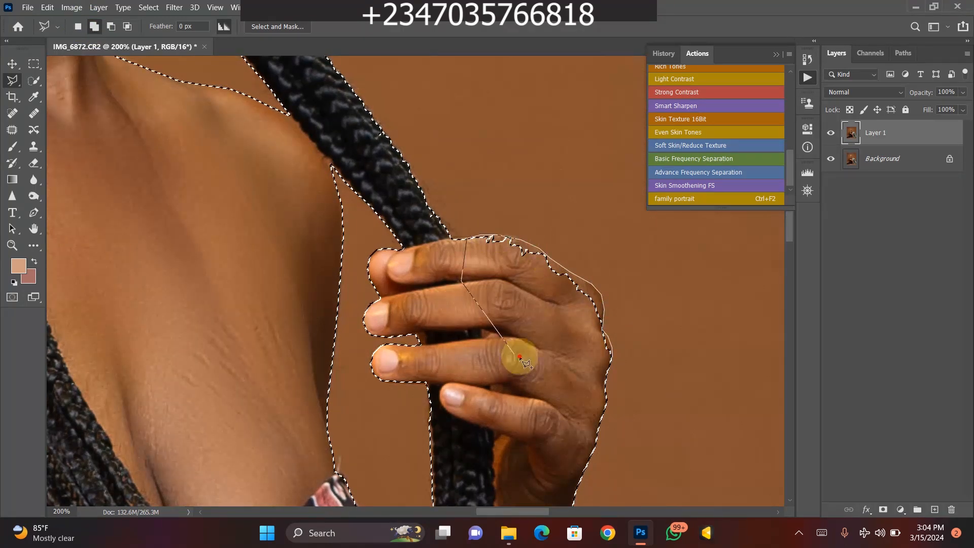
double_click(519, 357)
- Subtract the backdrop gap between the two hanging braid strands, beside the lower hand, from the selection
key("ctrl+minus")
left_click_drag(486, 239, 493, 56)
left_click(92, 27)
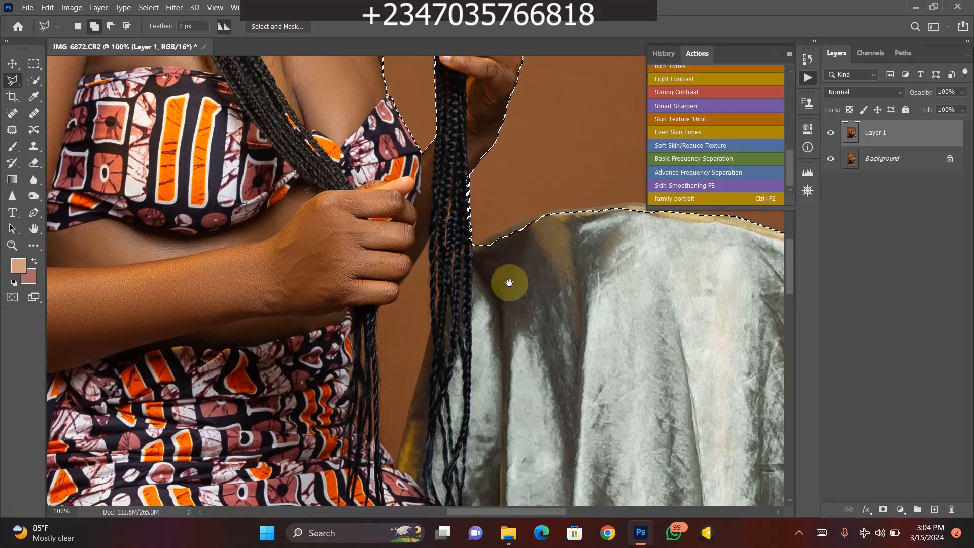
left_click_drag(508, 282, 462, 304)
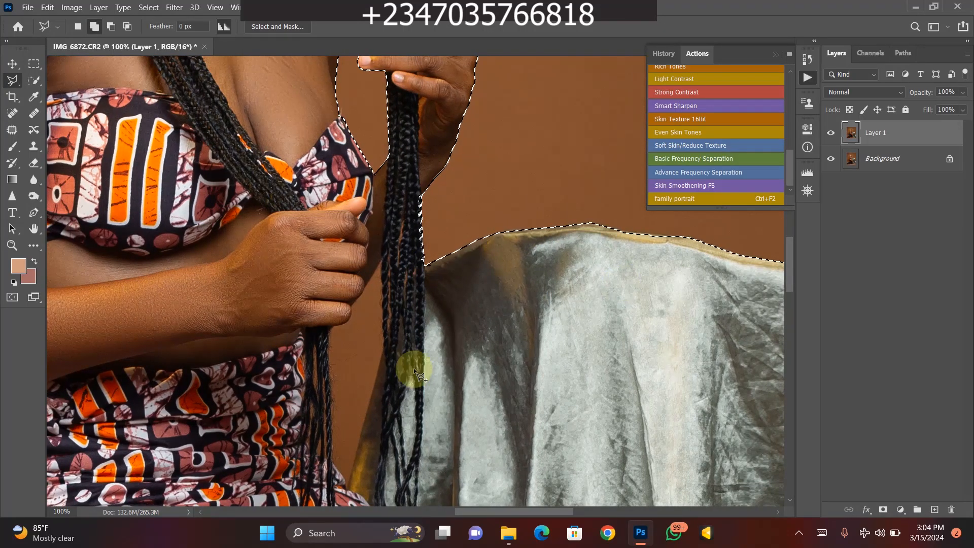
left_click_drag(413, 368, 429, 303)
left_click(109, 27)
left_click(364, 420)
left_click(375, 375)
left_click(399, 282)
left_click(345, 266)
left_click(346, 372)
left_click(364, 419)
- Fit the whole image in view and feather the selection by 2 pixels
key("ctrl+minus")
mouse_move(378, 254)
left_mouse_down()
mouse_move(408, 459)
mouse_move(398, 269)
left_mouse_up()
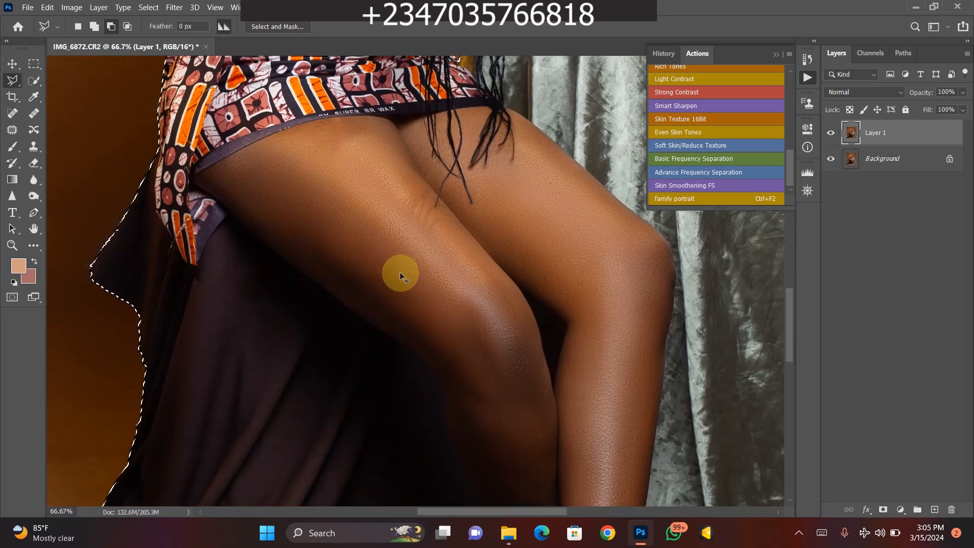
key("ctrl+0")
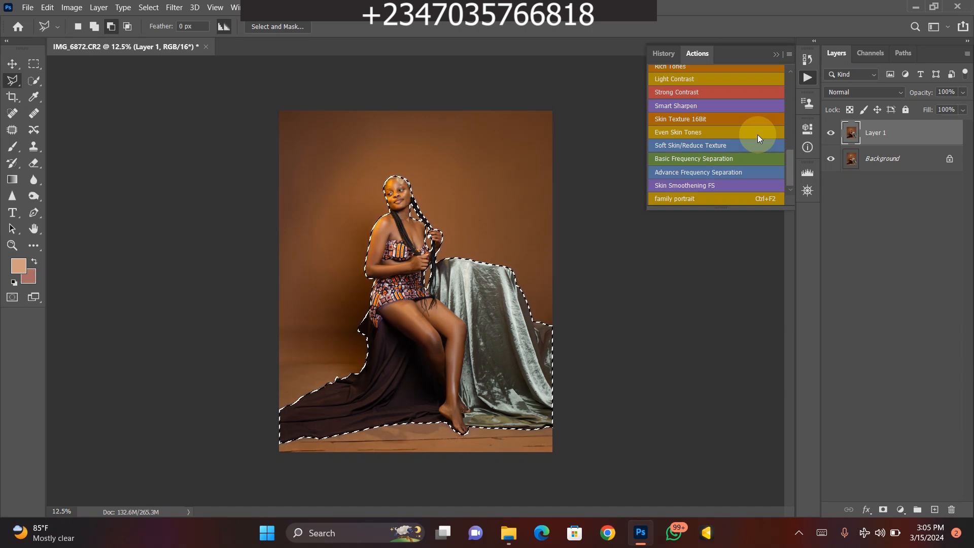
right_click(364, 297)
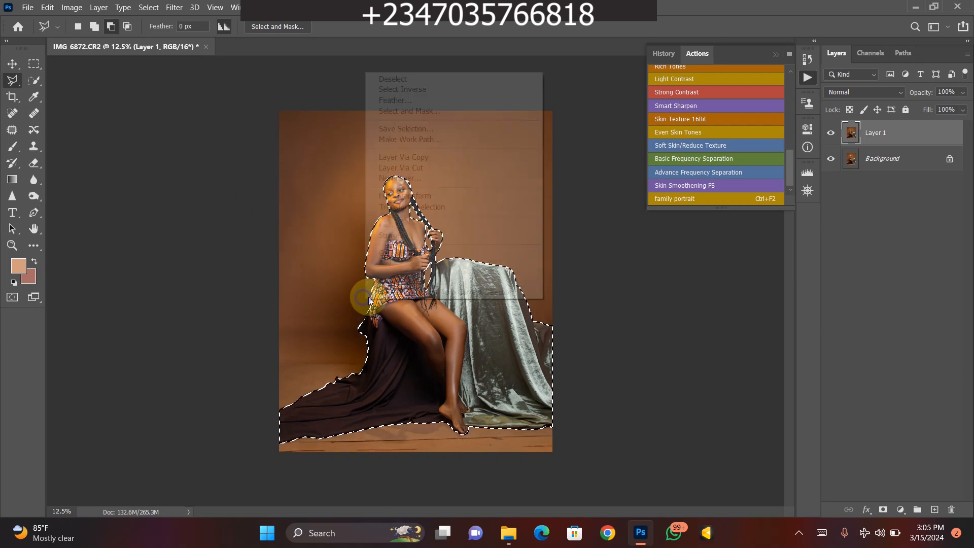
left_click(392, 101)
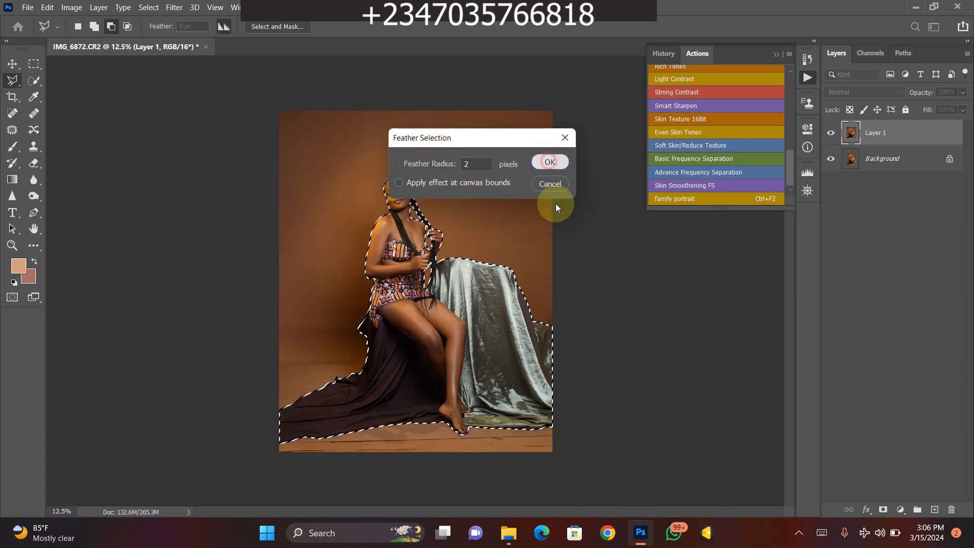
left_click(549, 162)
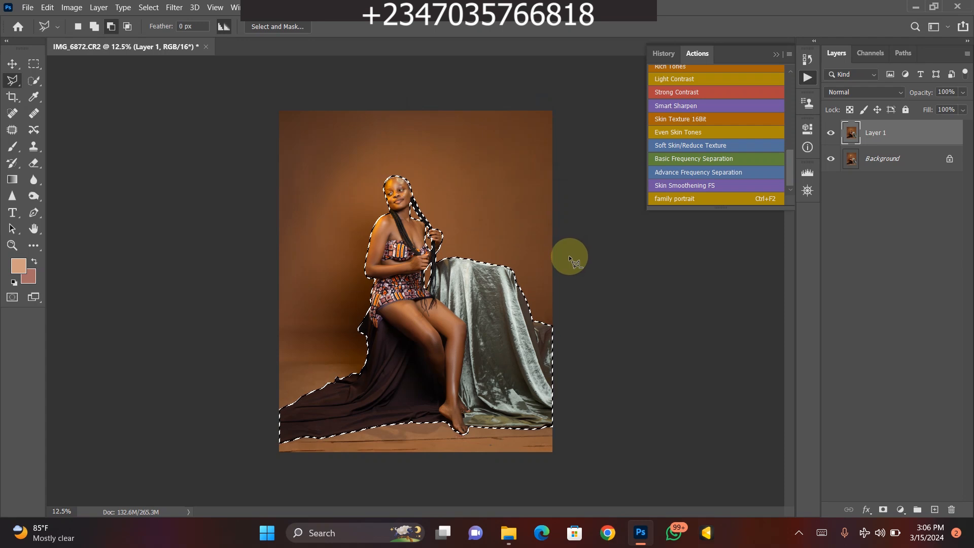
- Mask Layer 1 with the selection and check the cutout with the Background layer hidden, leaving Background selected and visible
left_click(883, 510)
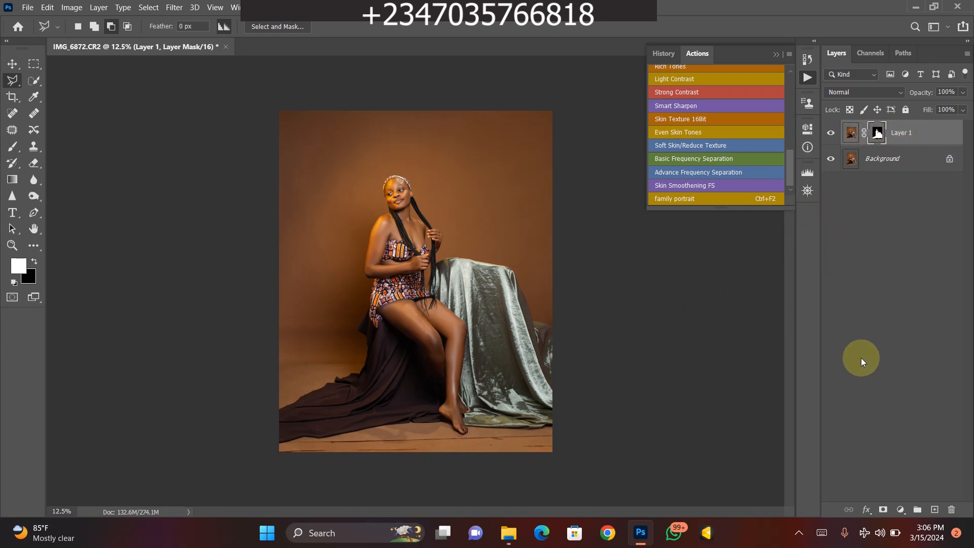
left_click(831, 159)
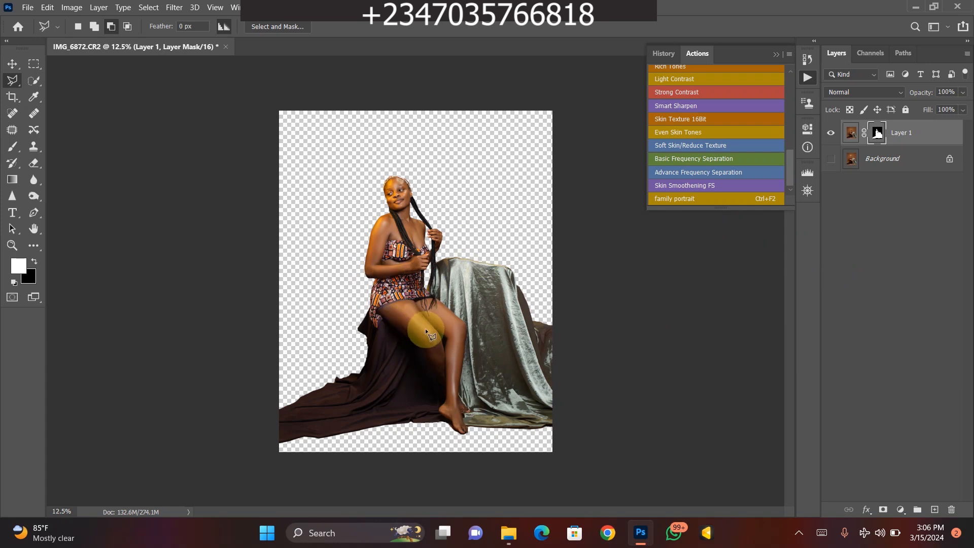
left_click(887, 159)
left_click(831, 159)
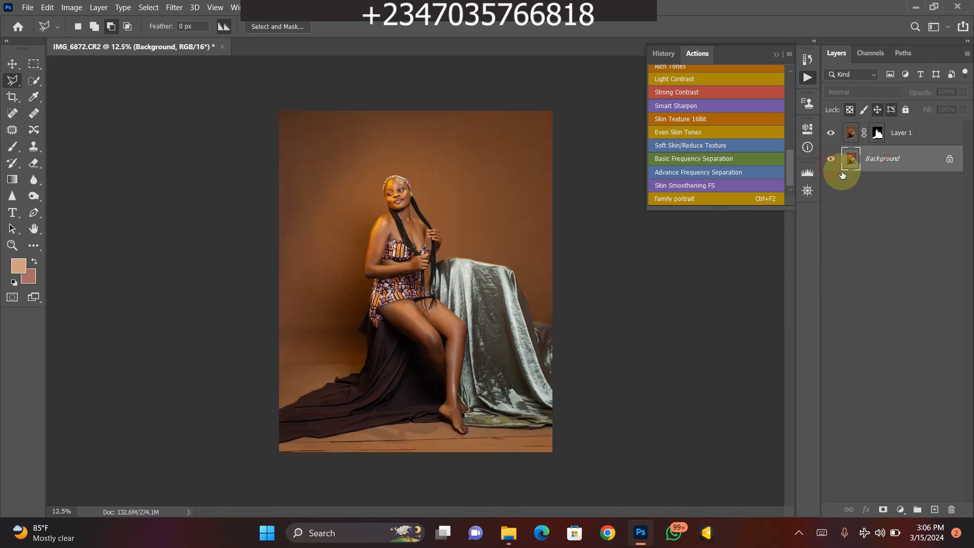
- Duplicate the Background layer and rename the copy "smooth"
key("ctrl+j")
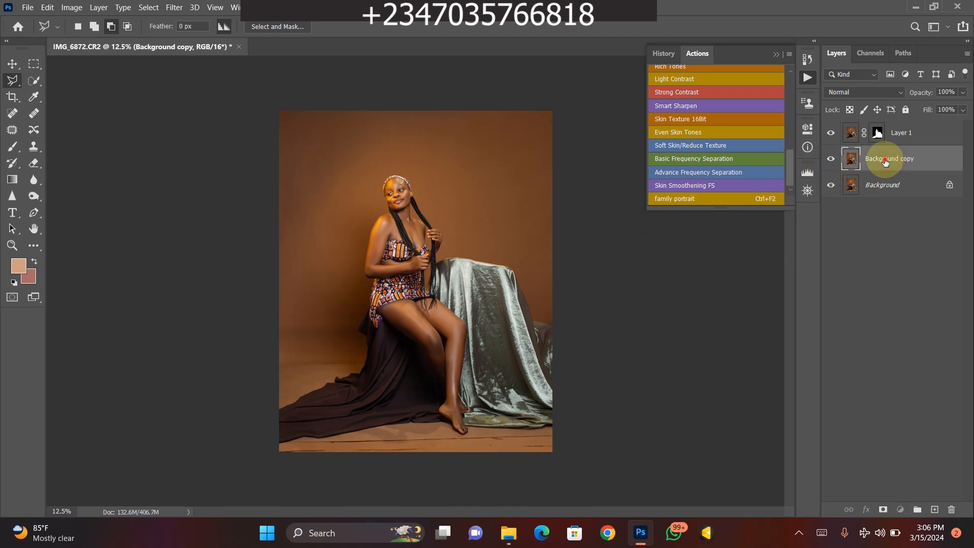
type("smooth")
key("Return")
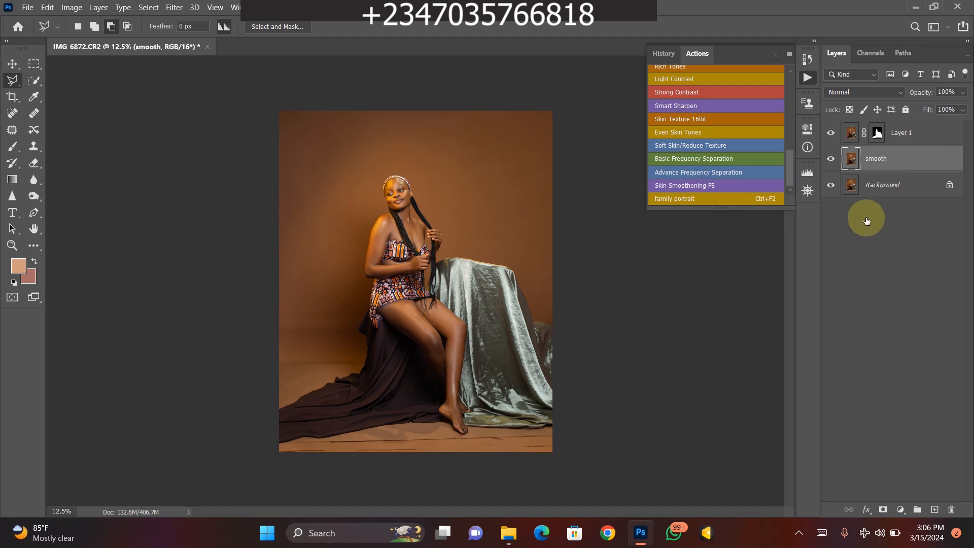
- Load Layer 1's mask as a selection and expand it by 6 pixels, keeping the smooth layer active
left_click(877, 134, "ctrl")
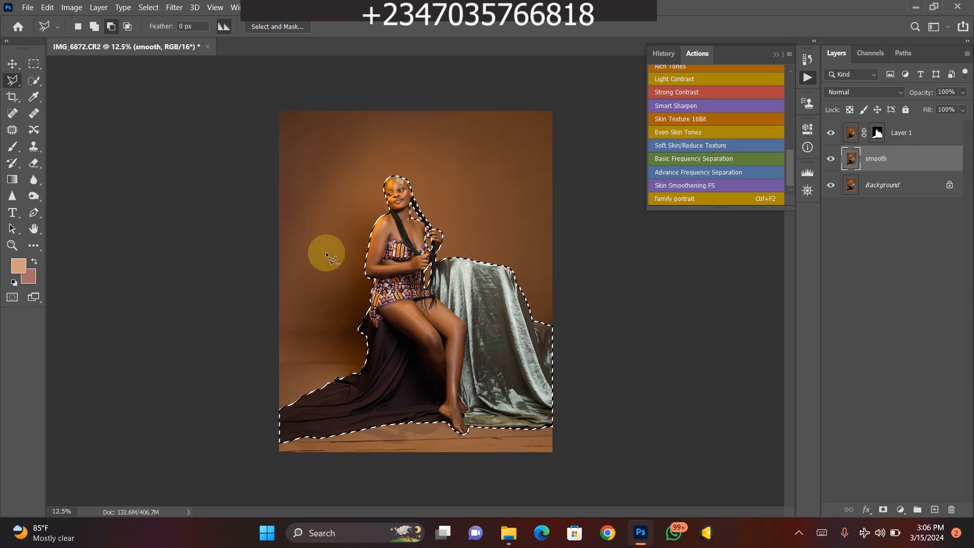
left_click(147, 8)
mouse_move(241, 177)
left_click(285, 199)
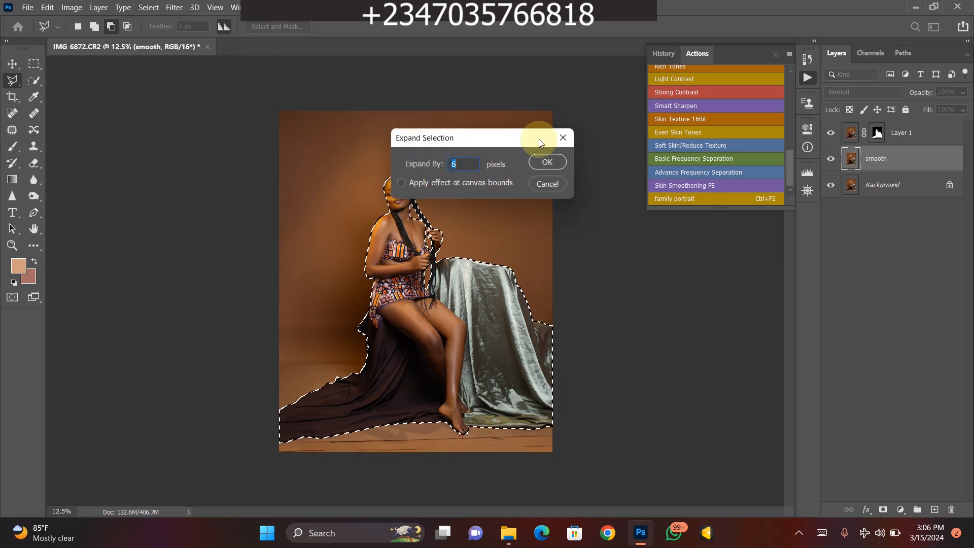
key("Return")
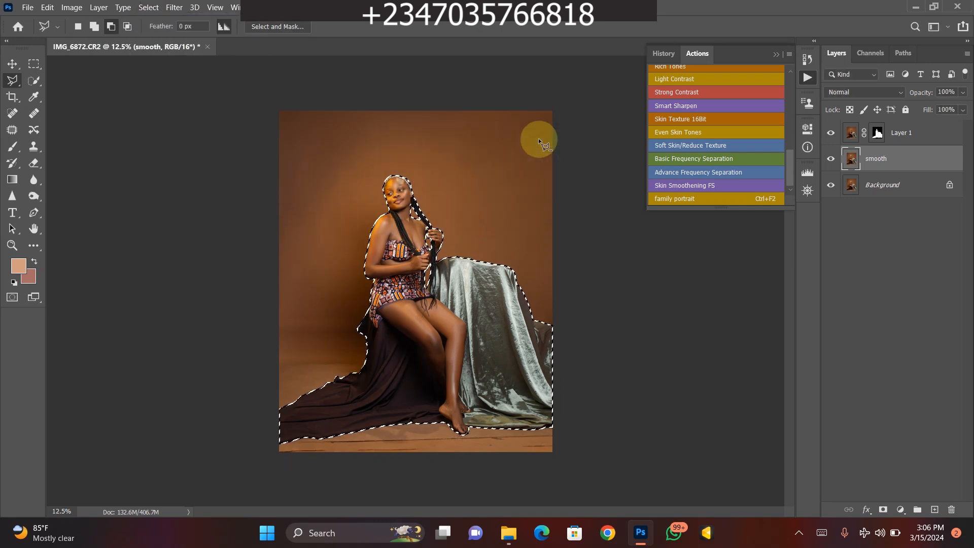
- Content-aware fill the selected subject area on the smooth layer, hide Layer 1, and clear the selection
right_click(421, 309)
left_click(440, 234)
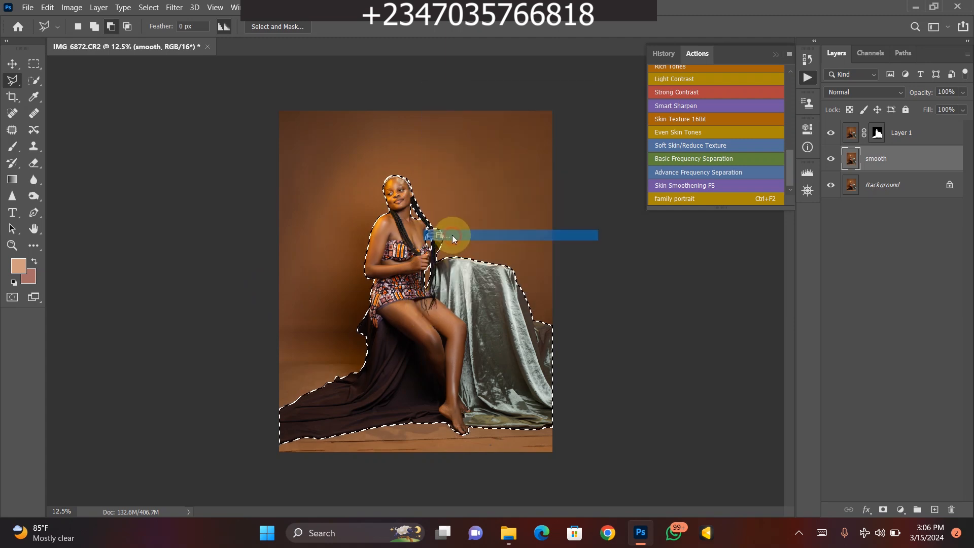
left_click(565, 132)
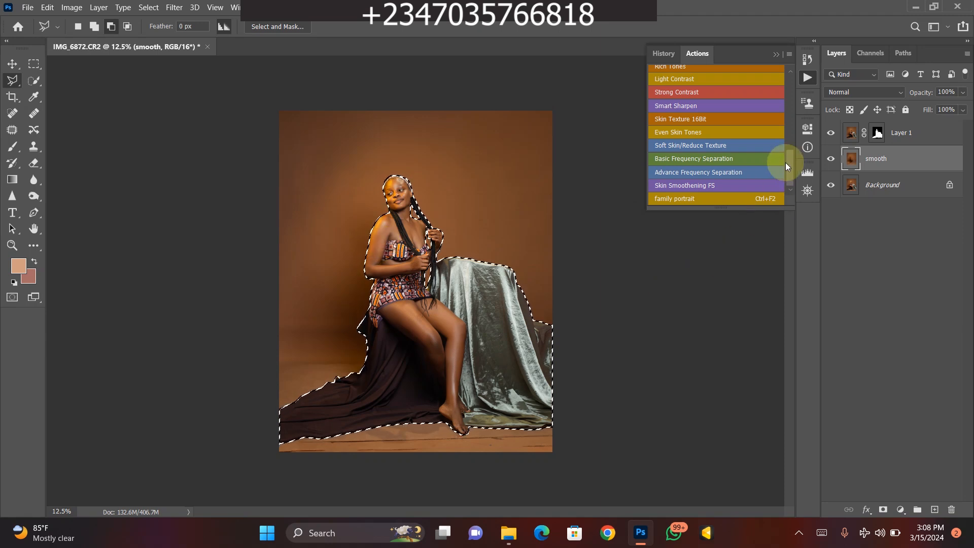
left_click(831, 132)
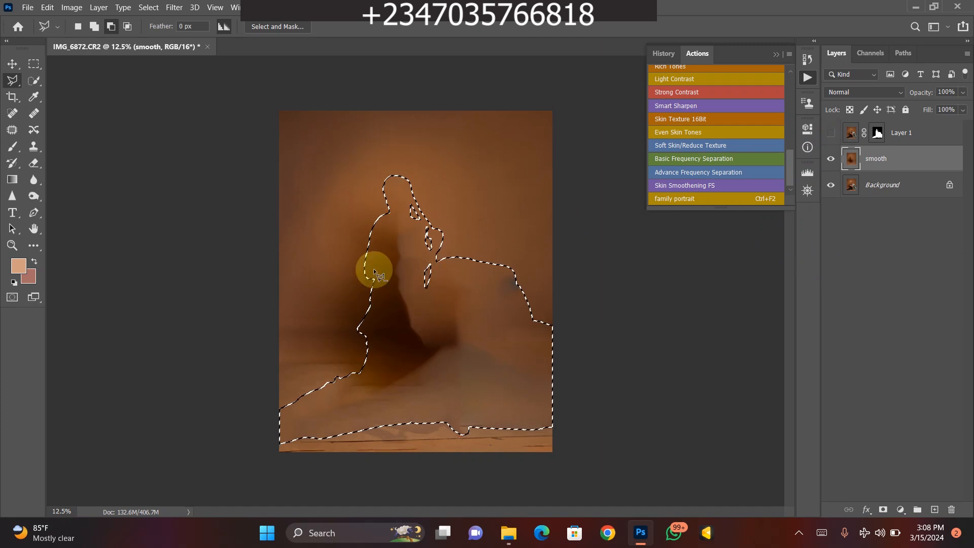
key("ctrl+d")
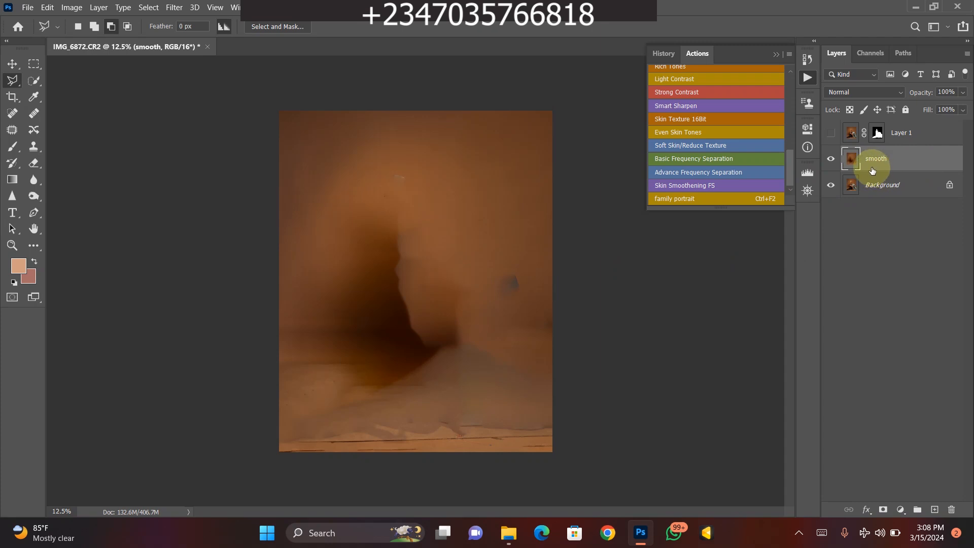
- Apply a Gaussian Blur with a 127.3-pixel radius to the smooth layer and show Layer 1 again
left_click(174, 7)
mouse_move(256, 142)
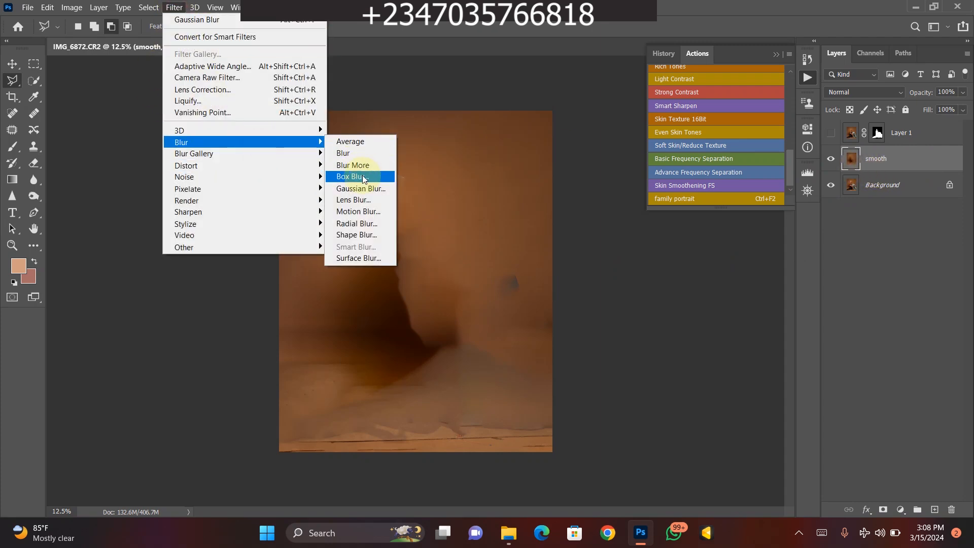
left_click(355, 190)
left_click_drag(530, 272, 560, 281)
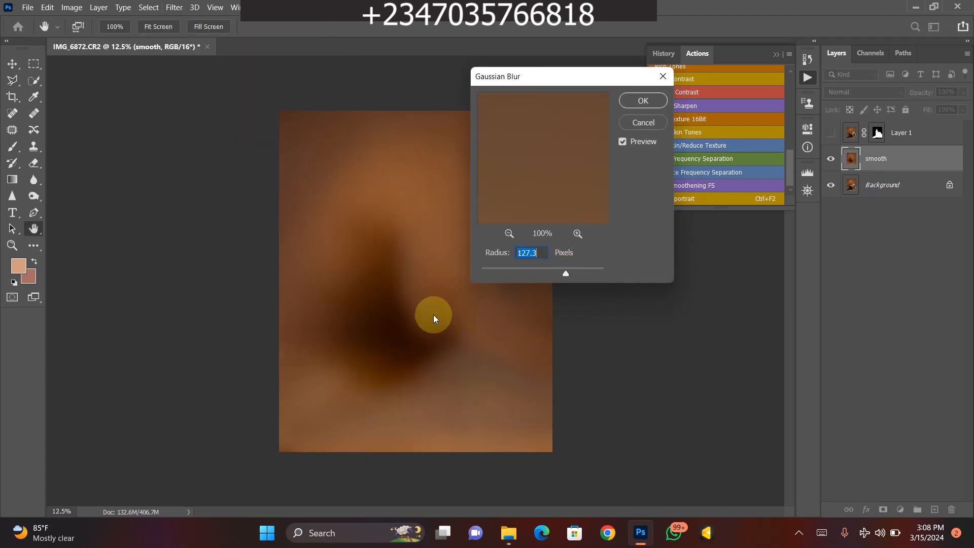
left_click(640, 100)
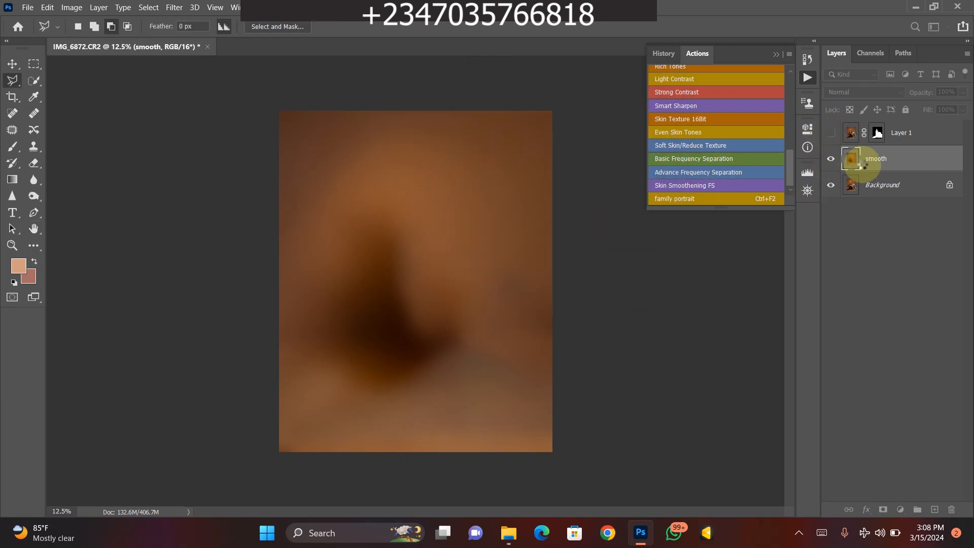
left_click(831, 132)
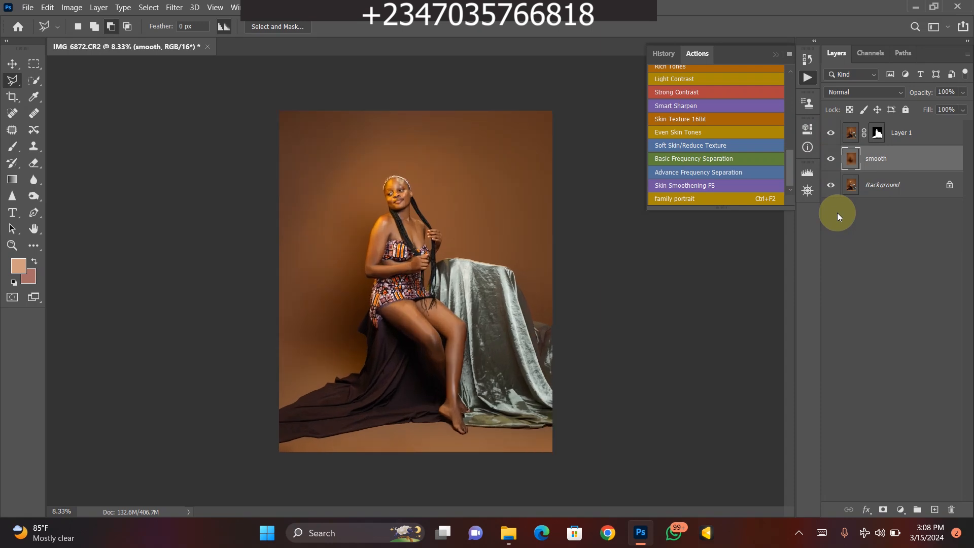
key("ctrl+plus")
key("ctrl+minus")
key("ctrl+minus")
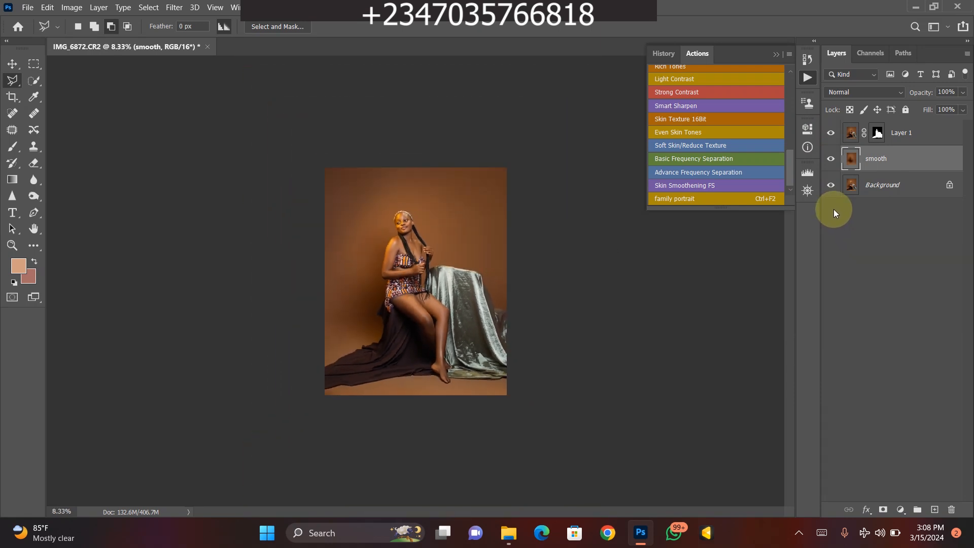
key("ctrl+plus")
key("ctrl+plus")
key("ctrl+minus")
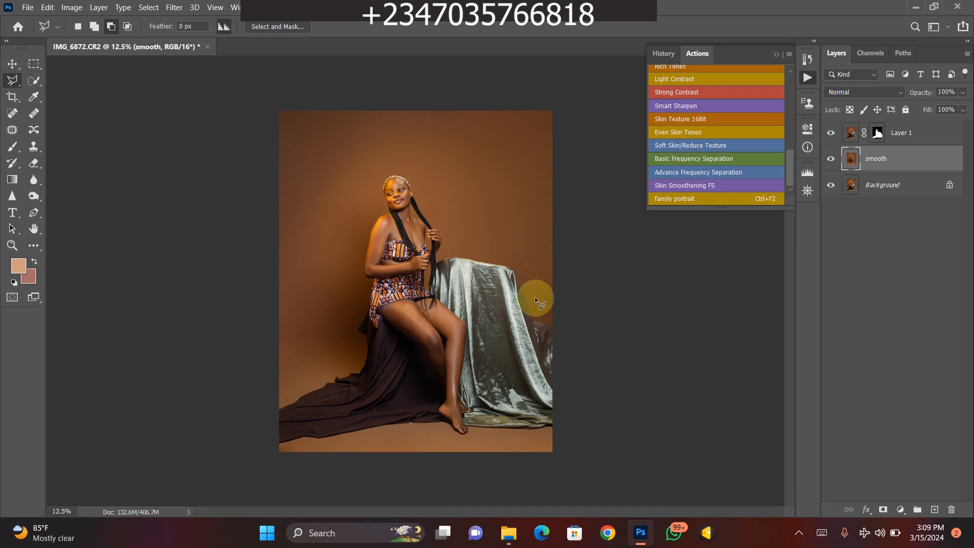
- Try recoloring the backdrop with a Hue/Saturation adjustment layer above the smooth layer, setting Hue to +180
left_click(901, 510)
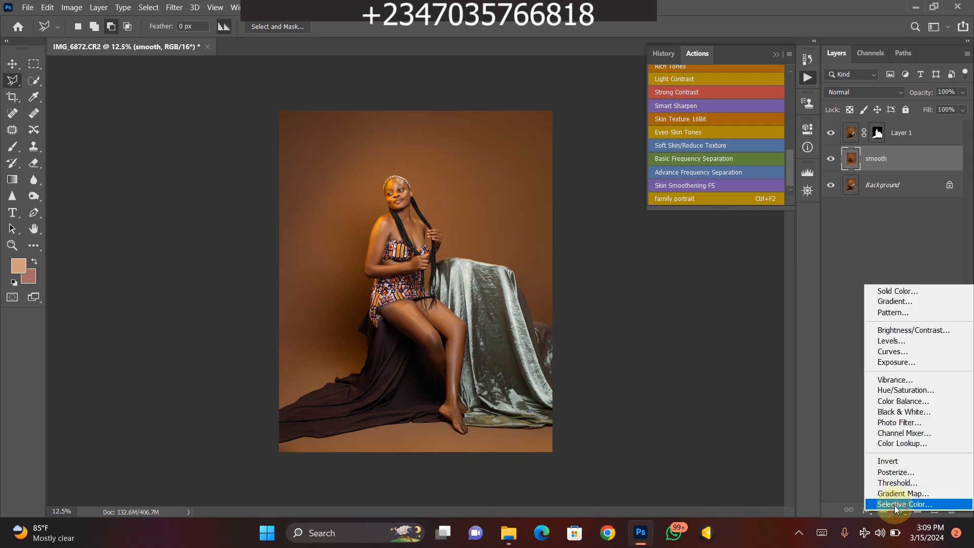
left_click(904, 391)
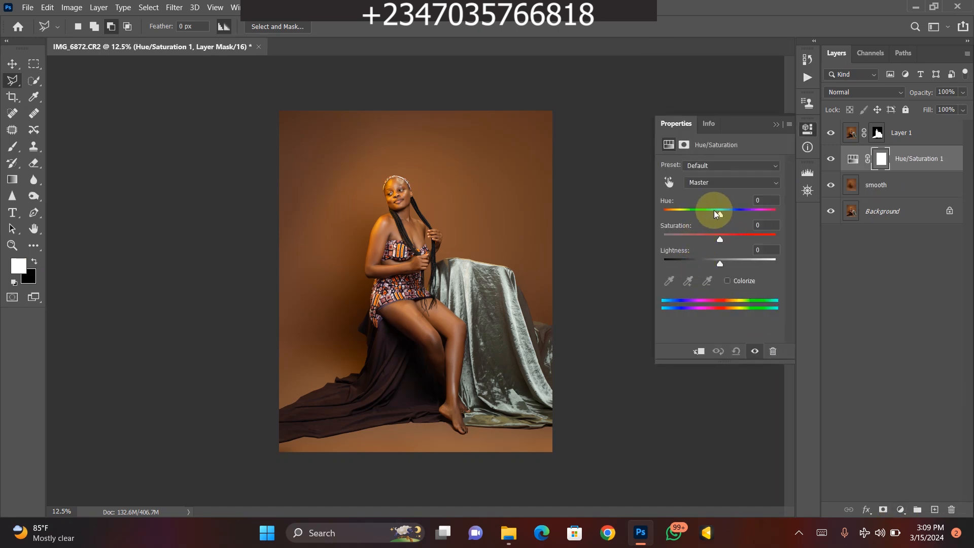
left_click_drag(720, 215, 778, 214)
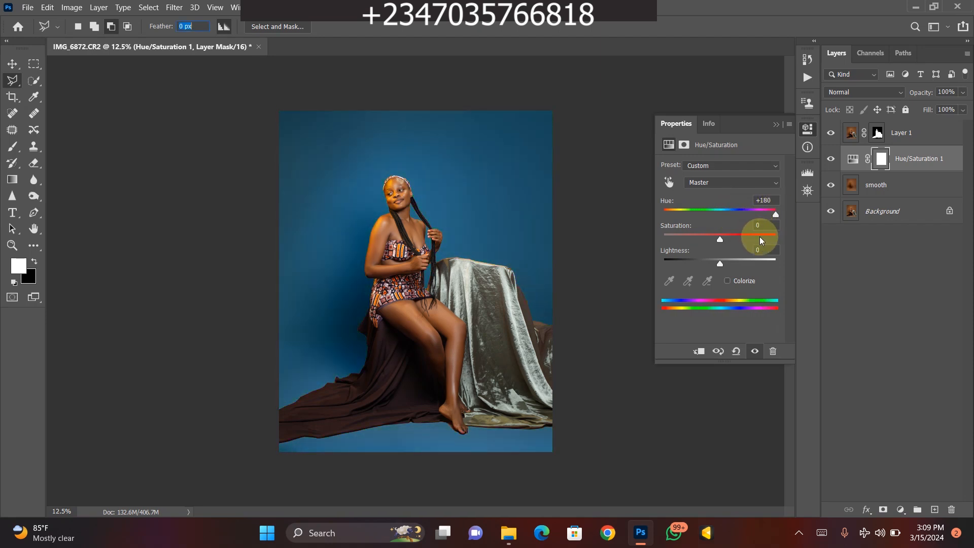
- Examine the subject's cutout edges and braids against the recolored backdrop, close up and in full view
key("ctrl+plus")
key("ctrl+plus")
key("ctrl+plus")
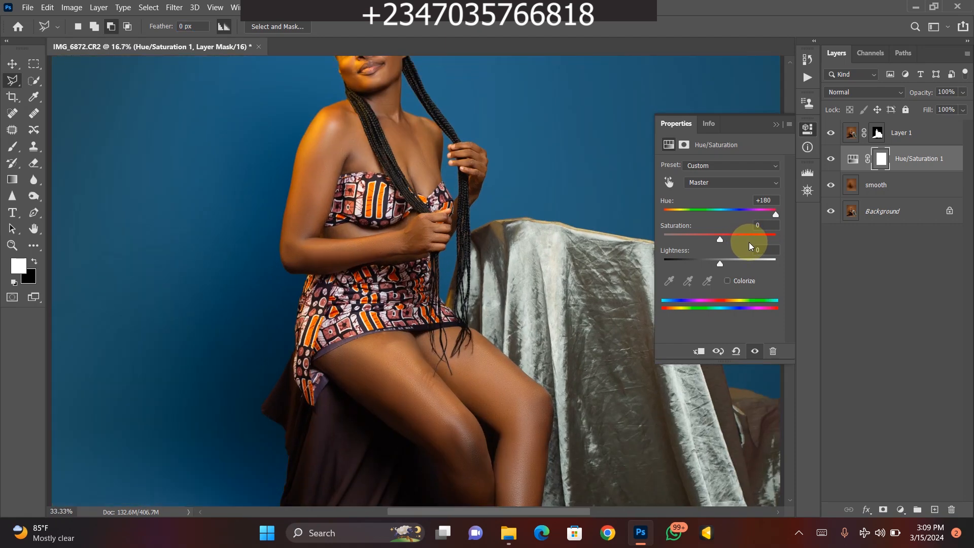
key("ctrl+plus")
key("ctrl+minus")
key("ctrl+minus")
key("ctrl+minus")
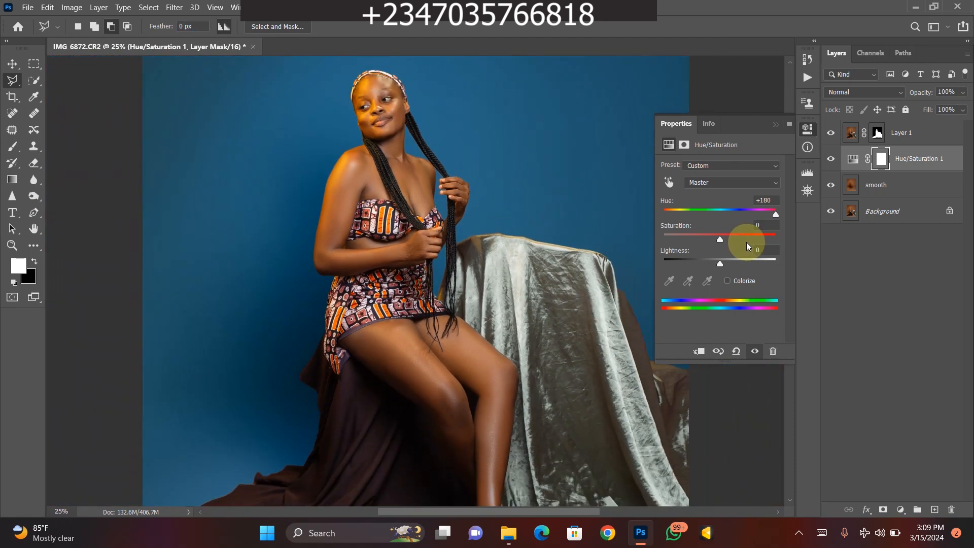
key("ctrl+minus")
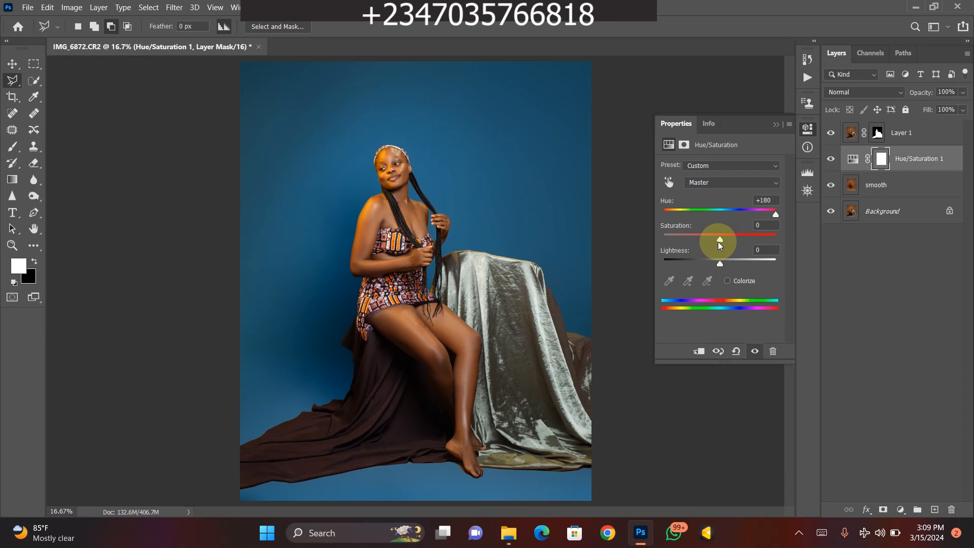
key("ctrl+plus")
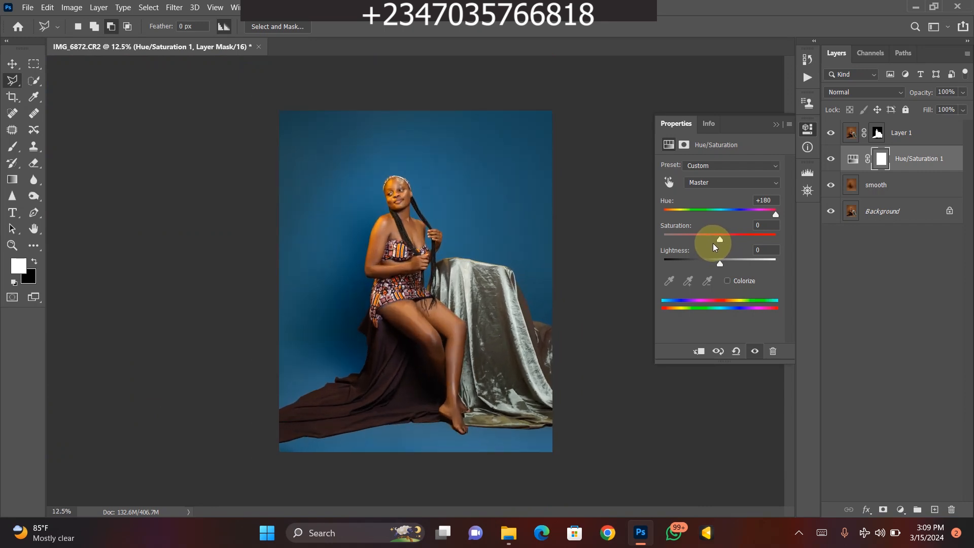
key("ctrl+minus")
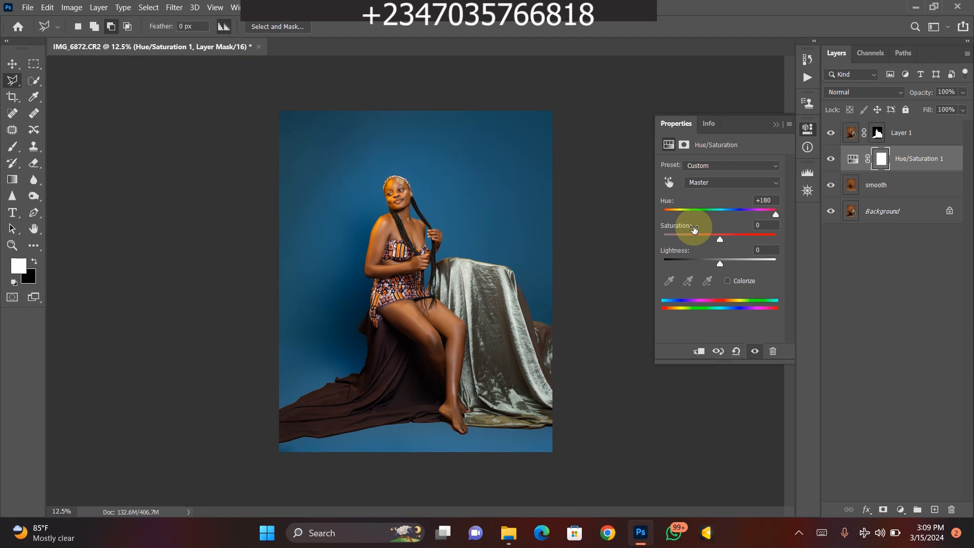
- Delete the Hue/Saturation adjustment layer above the smooth layer
key("Delete")
key("ctrl+plus")
key("ctrl+minus")
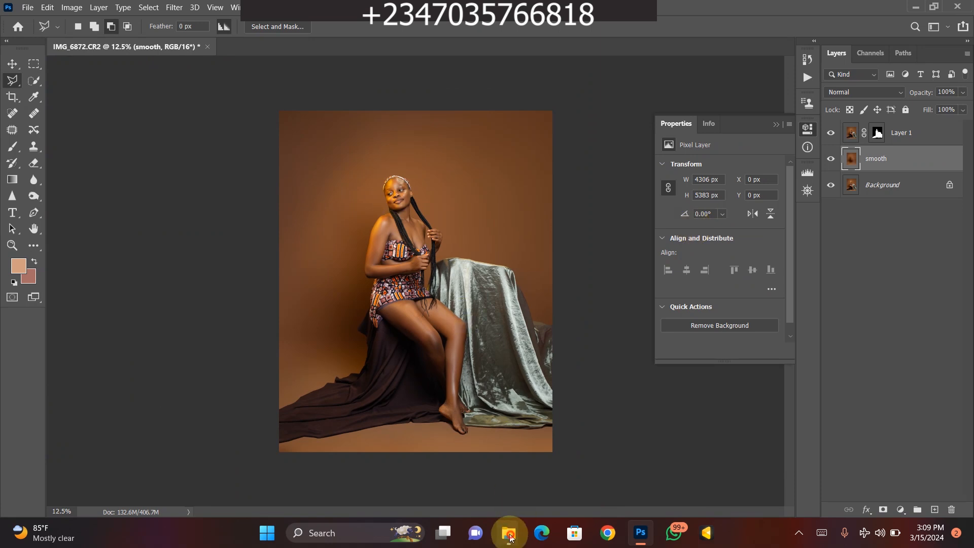
- Switch to File Explorer and place the backdrop image "canva (20)" from the reflex files folder into the Photoshop document
mouse_move(509, 533)
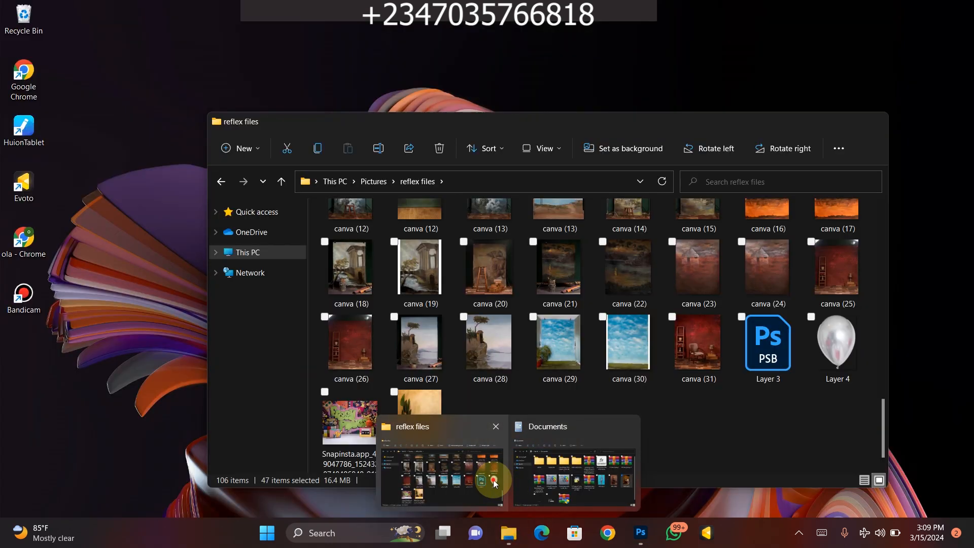
left_click(489, 474)
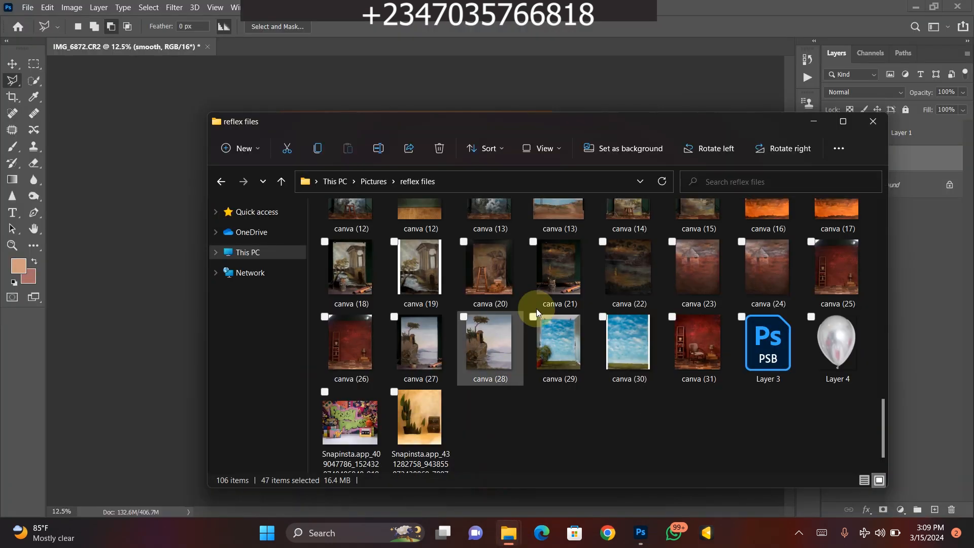
mouse_move(879, 440)
left_mouse_down()
mouse_move(888, 377)
mouse_move(872, 294)
mouse_move(879, 370)
mouse_move(871, 309)
mouse_move(881, 256)
mouse_move(875, 282)
mouse_move(890, 357)
mouse_move(869, 357)
mouse_move(881, 364)
mouse_move(875, 425)
left_mouse_up()
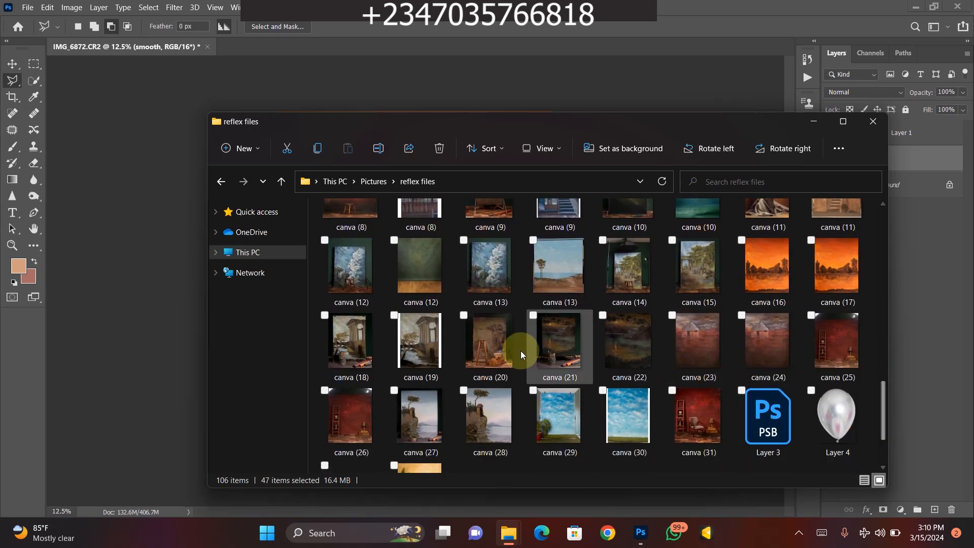
left_click_drag(486, 341, 431, 369)
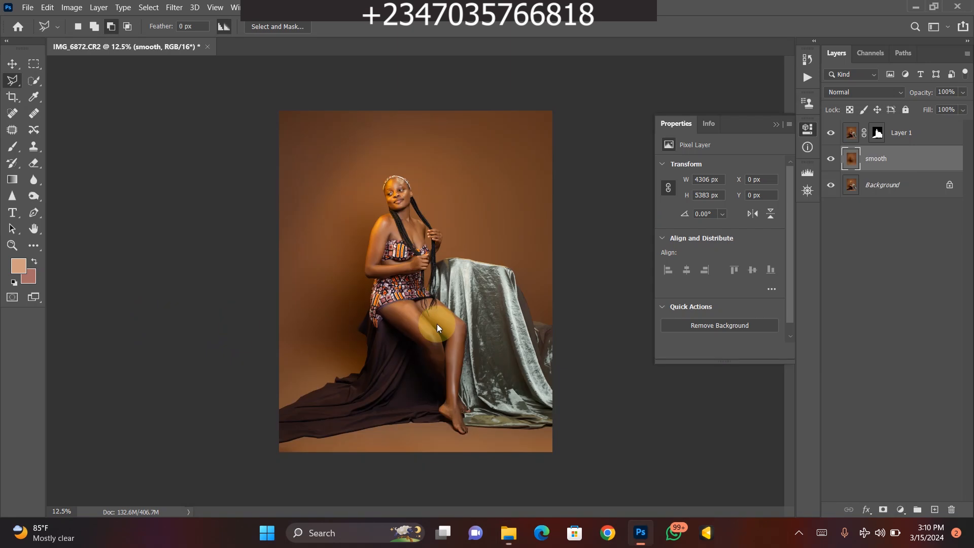
- Scale the placed canva (20) backdrop to 199.30%, position it behind the subject to cover the canvas width, and commit the placement
left_click_drag(486, 281, 655, 274)
left_click_drag(552, 284, 460, 245)
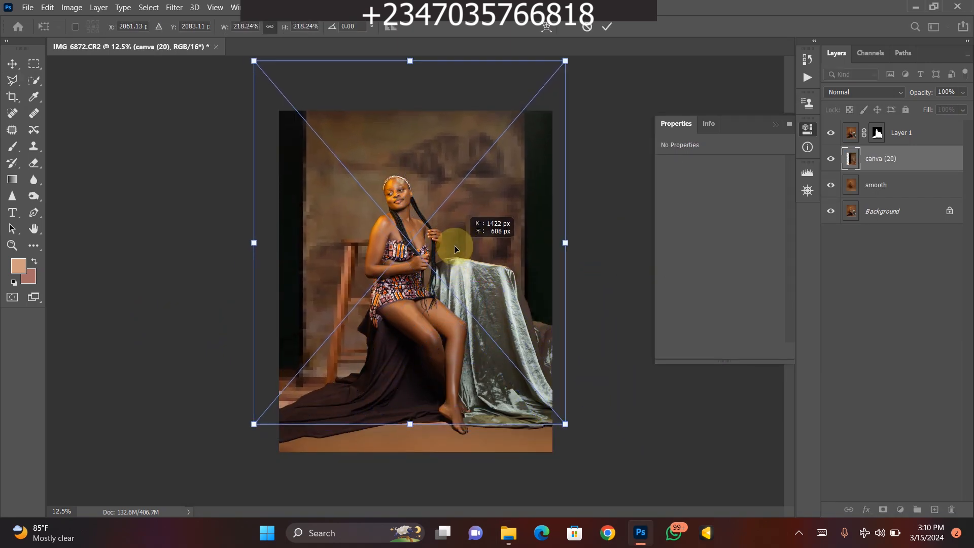
left_click_drag(268, 242, 297, 239)
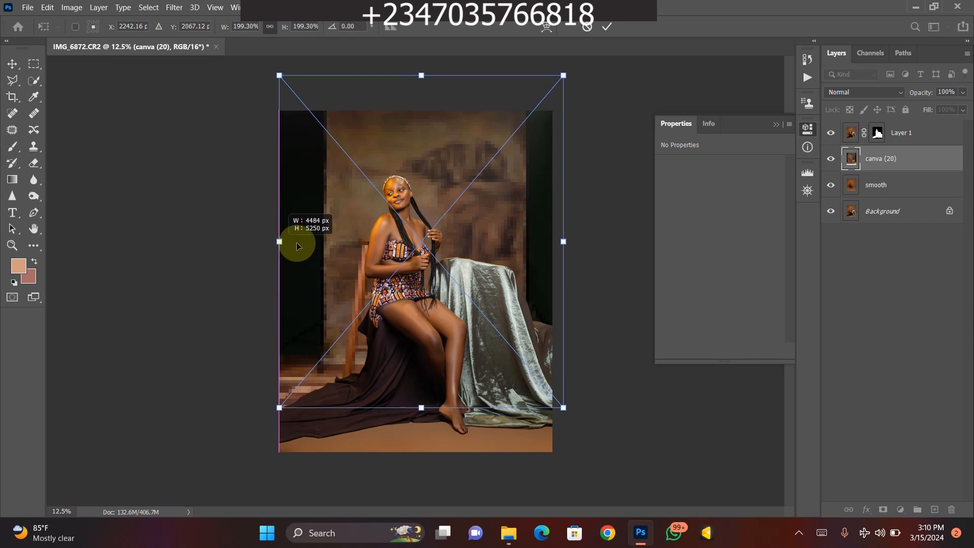
left_click_drag(435, 235, 420, 262)
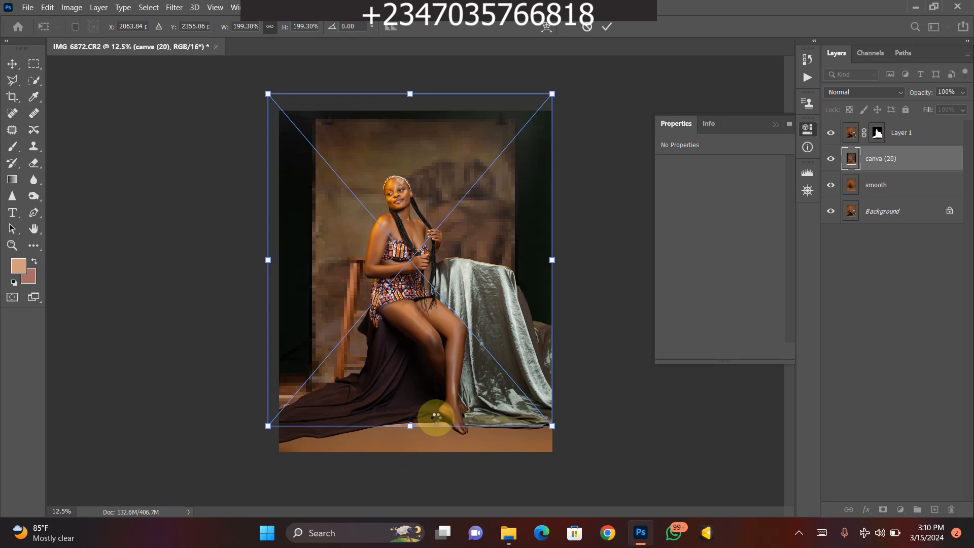
key("l")
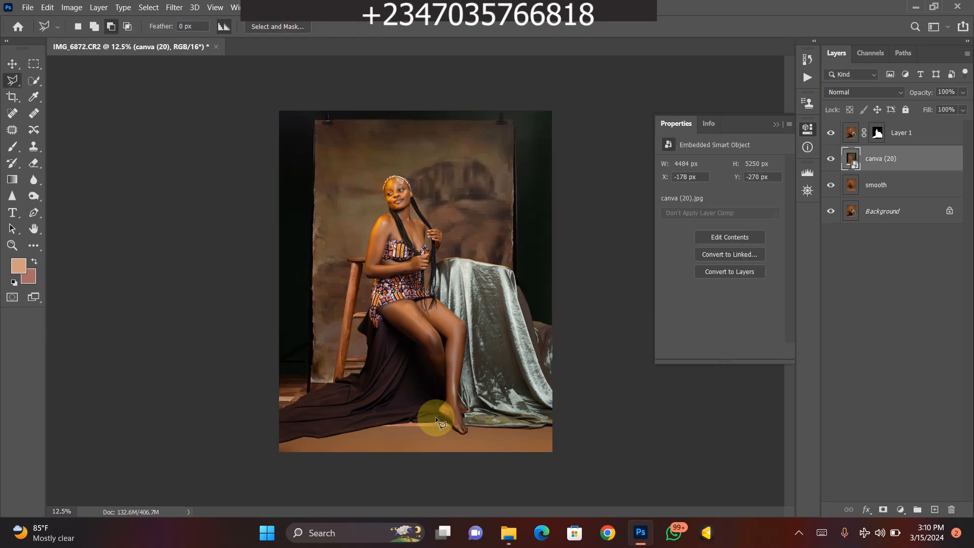
- Examine how the placed backdrop fits behind the subject and meets the floor, close up and in full view
key("ctrl+plus")
key("ctrl+plus")
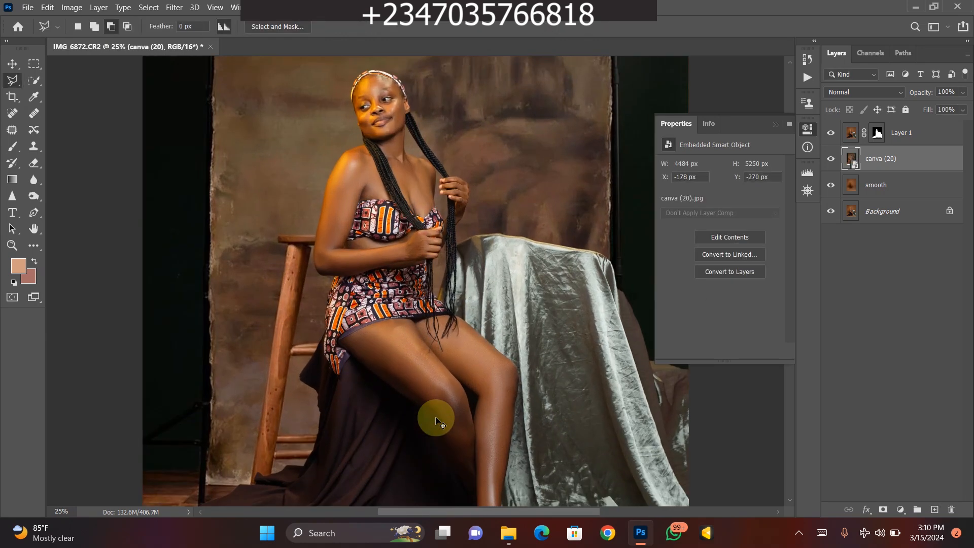
key("ctrl+minus")
scroll(435, 418, "down", 3)
scroll(436, 418, "right", 2)
key("ctrl+minus")
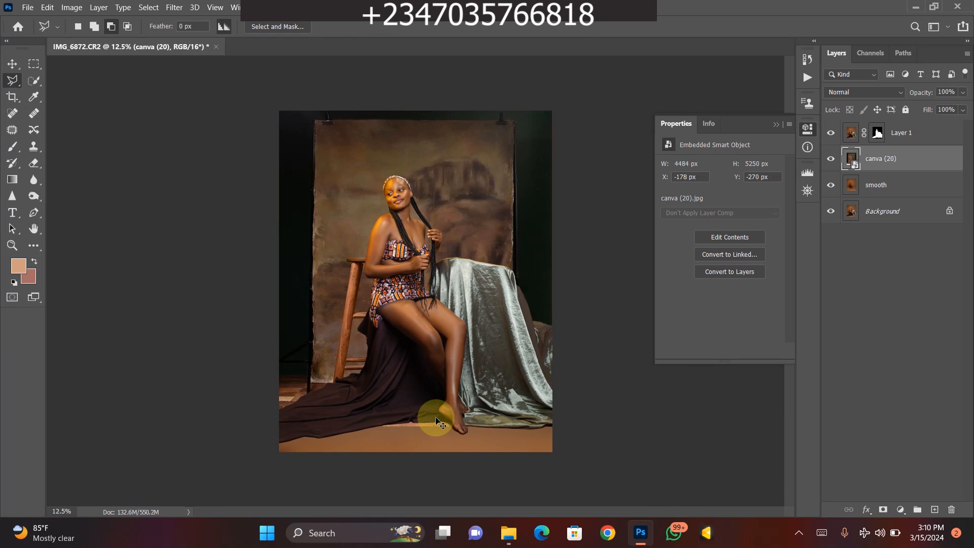
key("ctrl+minus")
key("ctrl+plus")
key("ctrl+minus")
key("ctrl+plus")
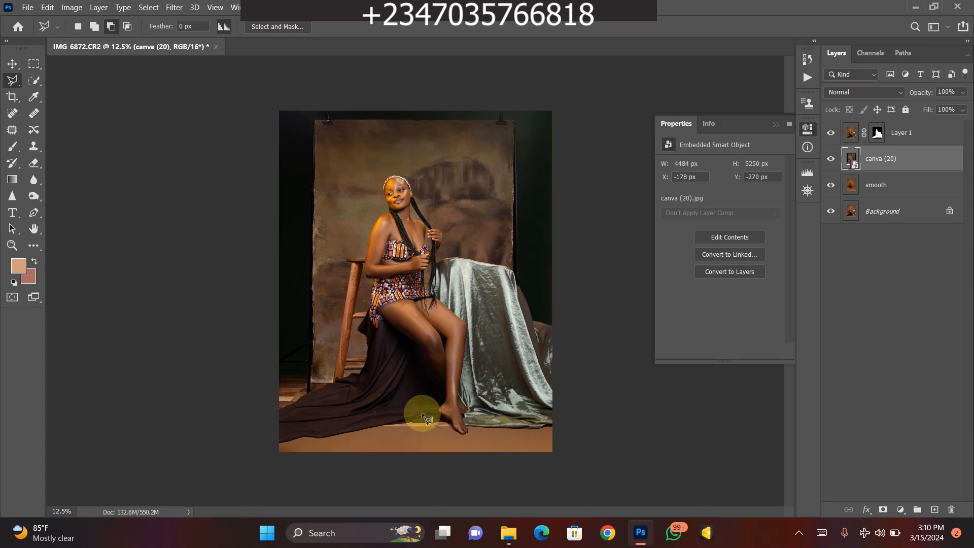
- Add a layer mask to canva (20) and fade the backdrop's lower edge into the floor with upward black-to-transparent gradients
left_click(884, 509)
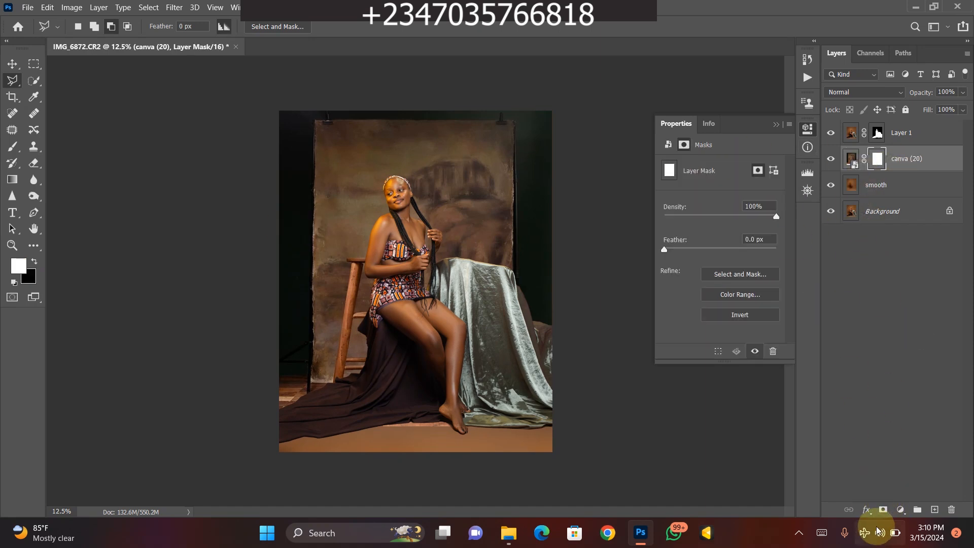
left_click(12, 180)
left_click(34, 259)
left_click(34, 260)
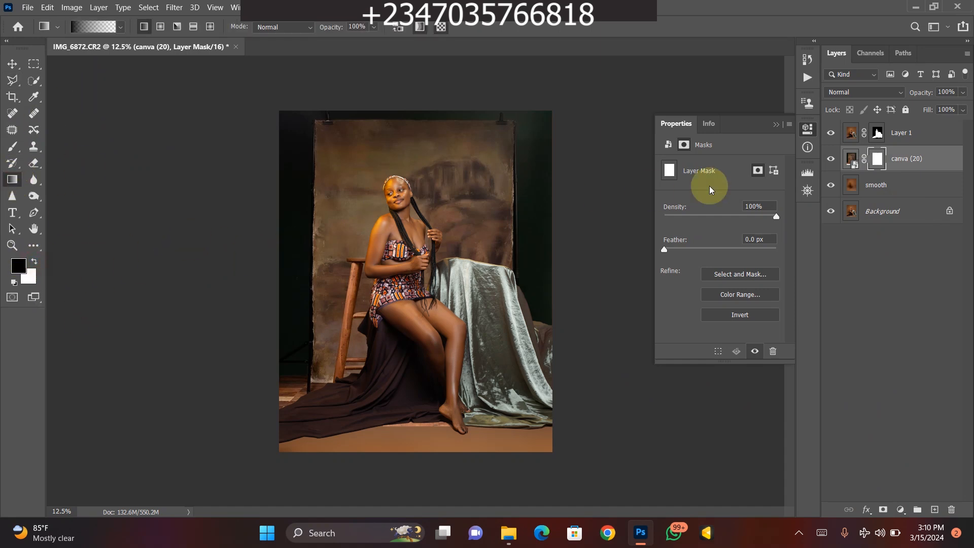
left_click_drag(405, 445, 410, 399)
left_click_drag(397, 449, 399, 389)
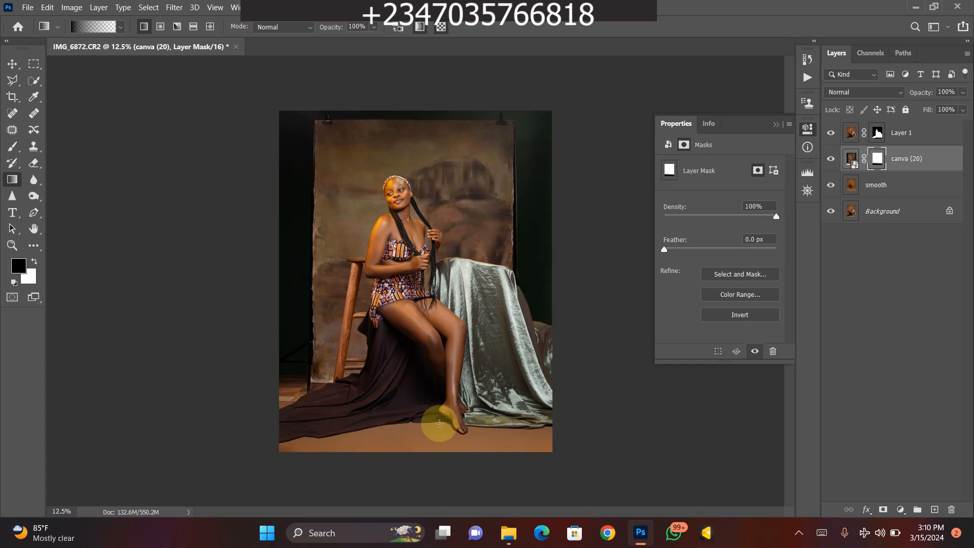
- Apply a Gaussian Blur with a 5.0-pixel radius to the canva (20) backdrop image rather than its mask
key("ctrl+plus")
key("ctrl+minus")
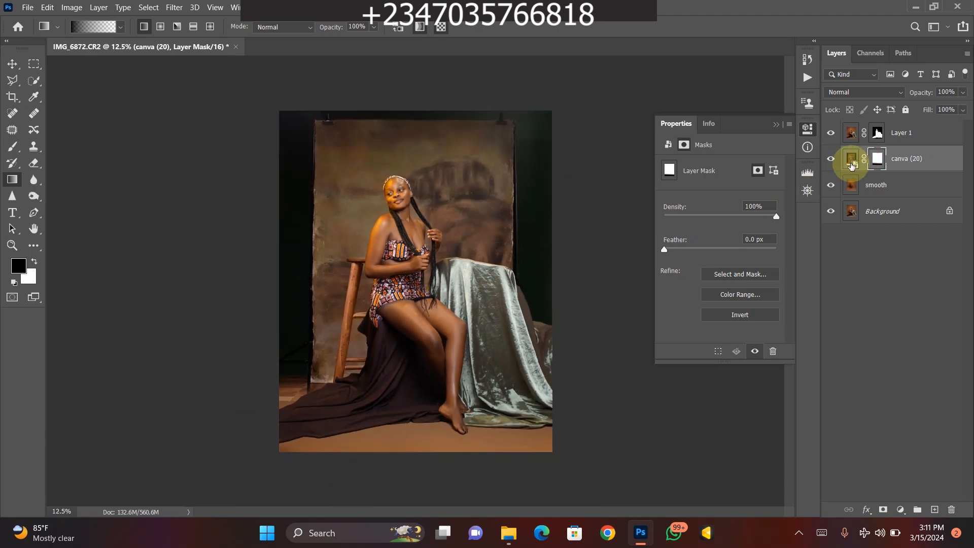
left_click(849, 161)
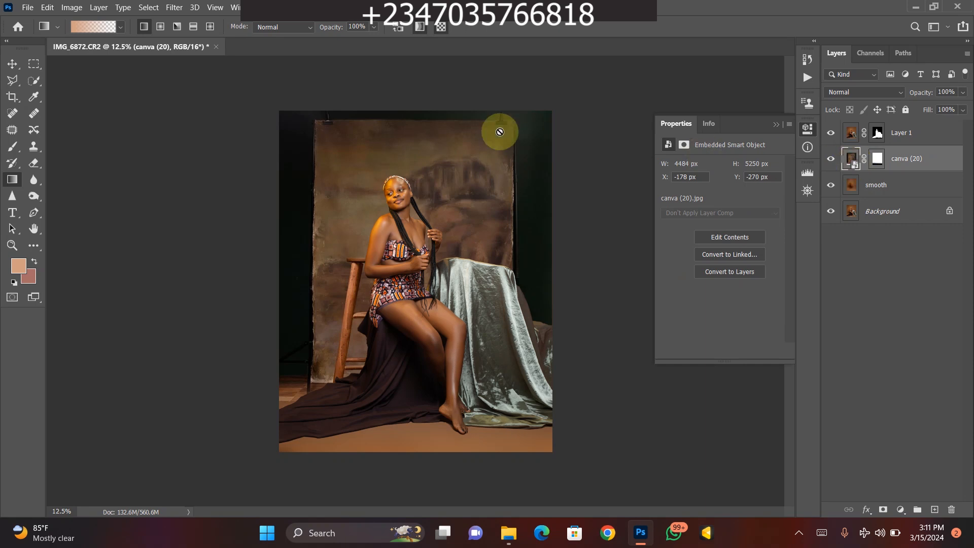
left_click(170, 9)
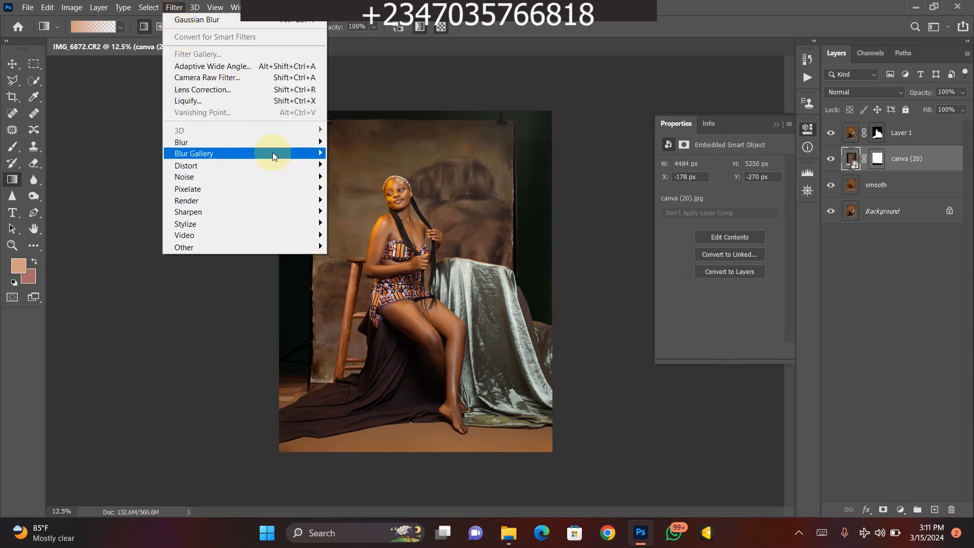
mouse_move(276, 147)
left_click(355, 187)
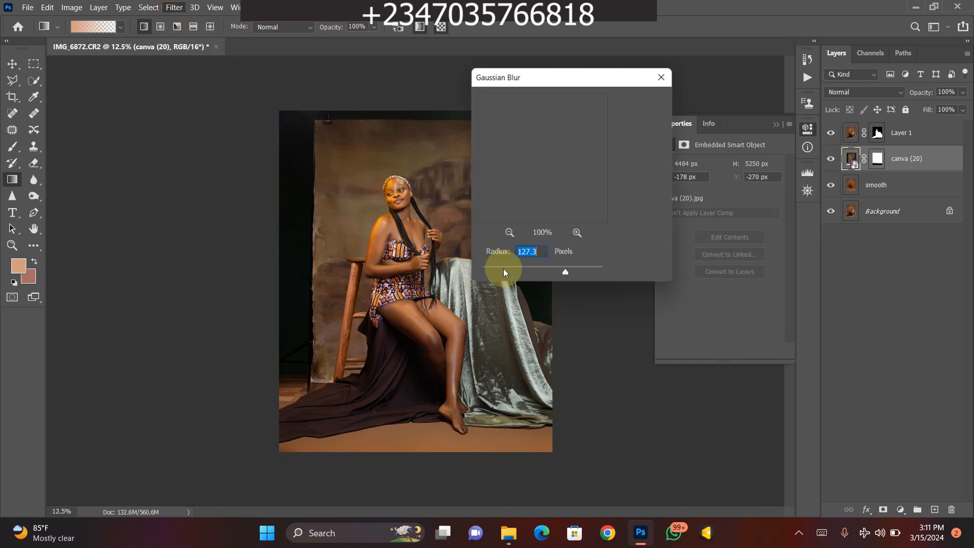
left_click(513, 272)
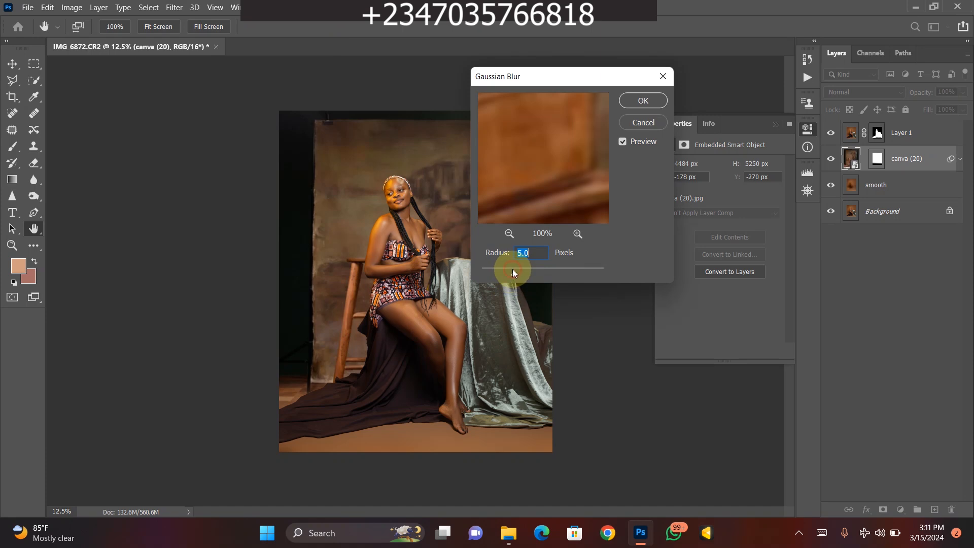
key("Return")
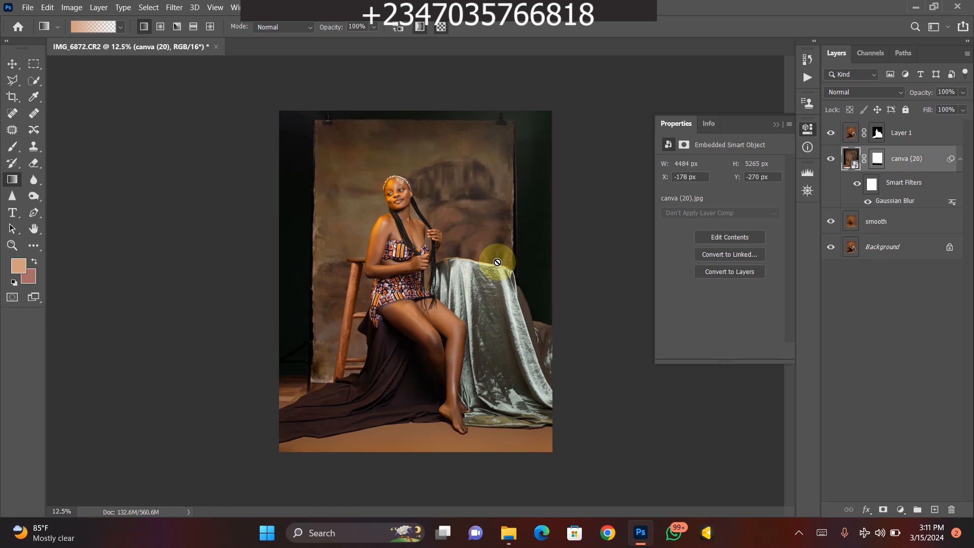
- Examine the blurred backdrop behind the subject, both close up and in full view
key("ctrl+plus")
key("ctrl+plus")
key("ctrl+minus")
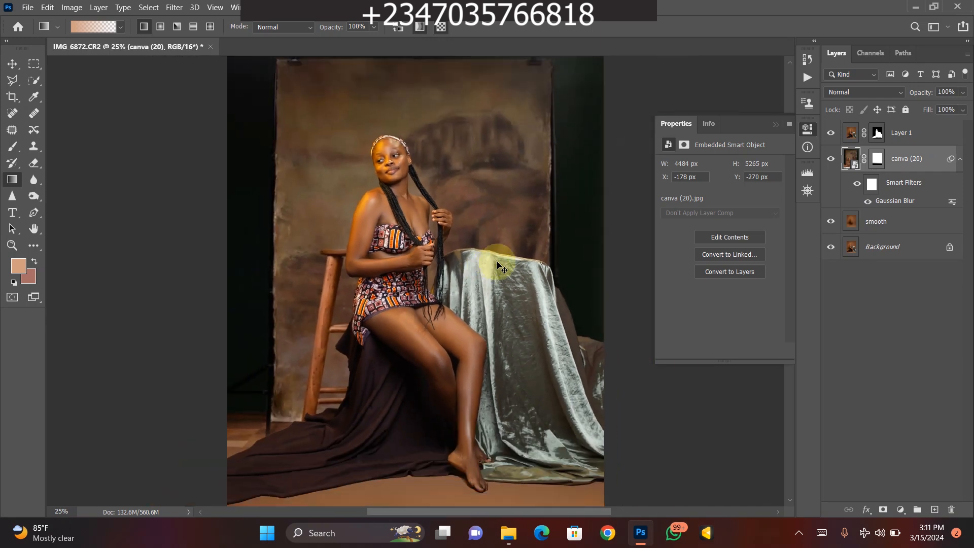
key("ctrl+minus")
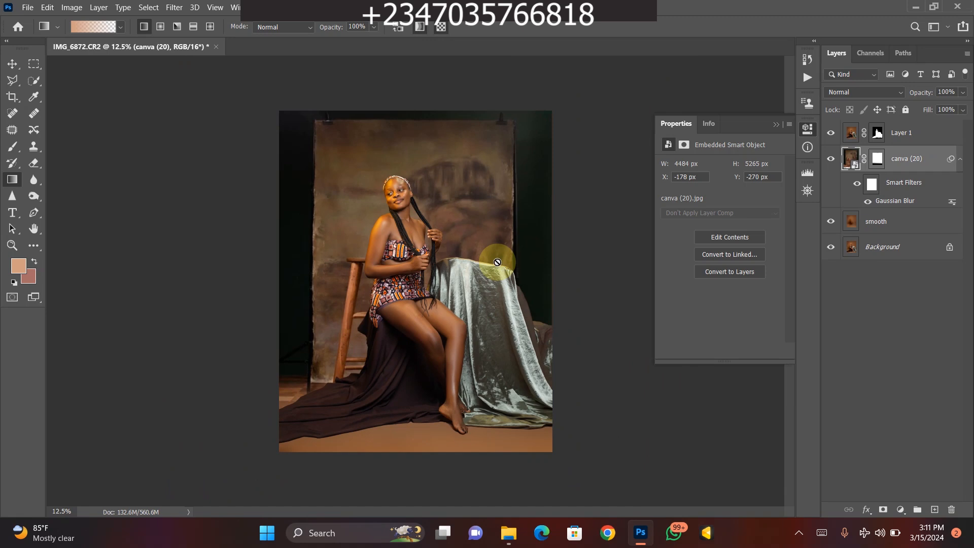
key("ctrl+plus")
key("ctrl+plus")
key("ctrl+minus")
key("ctrl+minus")
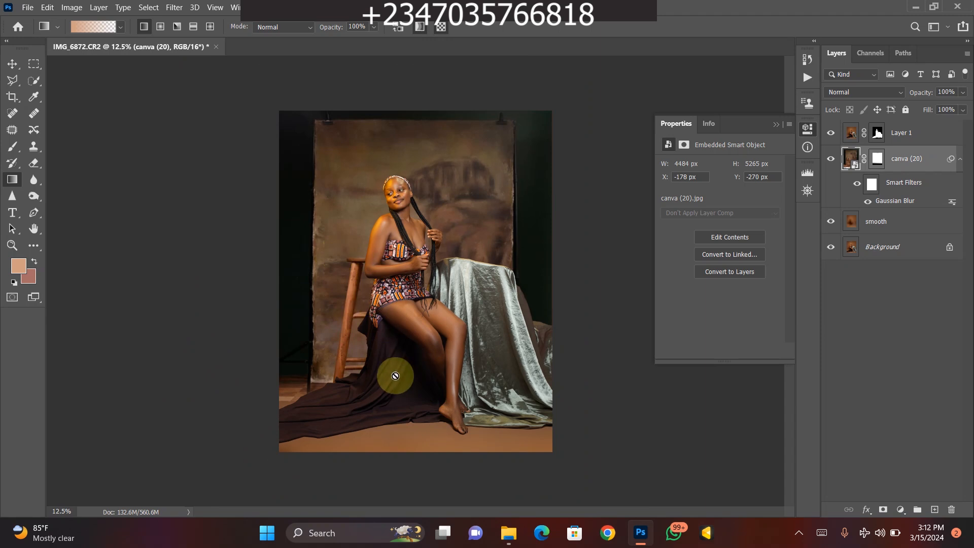
- Add a Hue/Saturation adjustment above the smooth layer with hue -172, saturation -87 and lightness -31 to recolor the floor
left_click(875, 222)
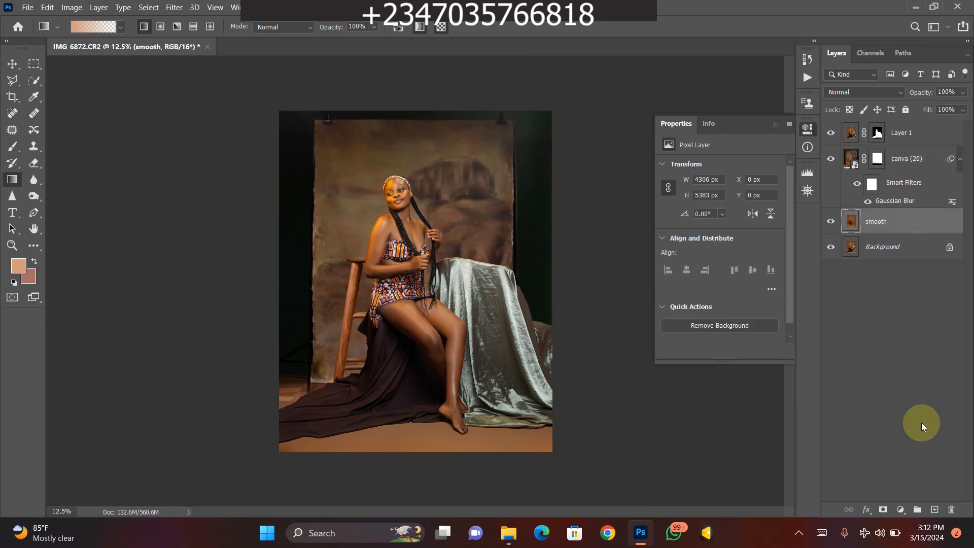
left_click(898, 510)
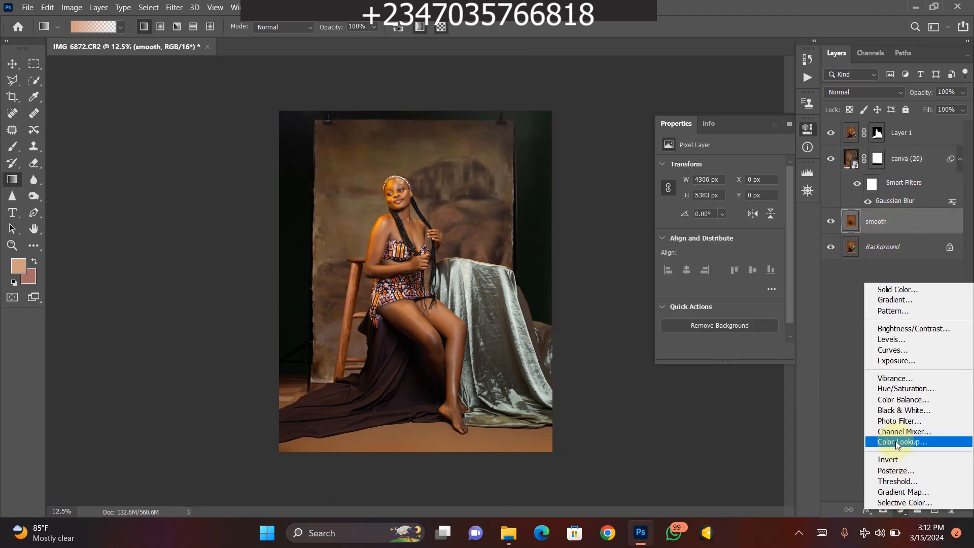
left_click(884, 388)
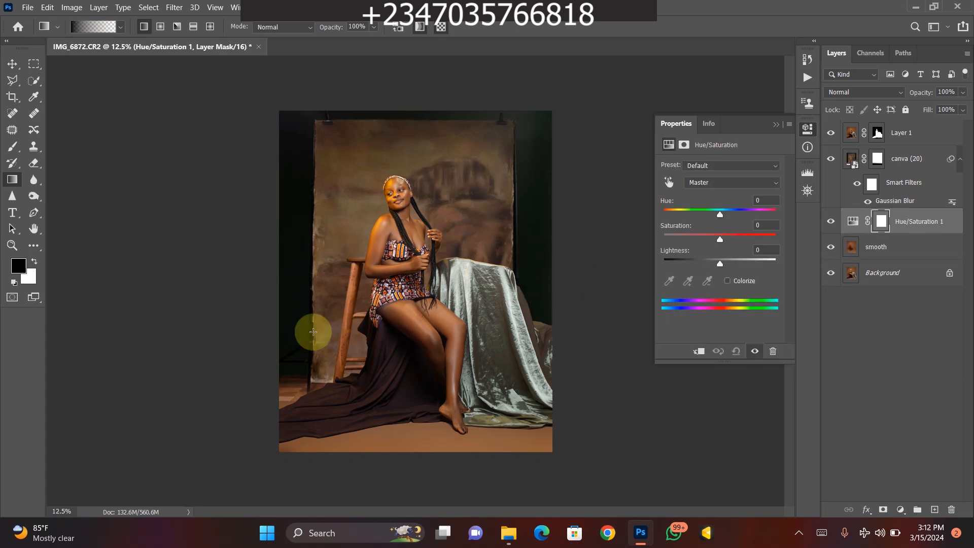
left_click_drag(720, 215, 671, 218)
left_click_drag(720, 263, 703, 263)
left_click_drag(678, 214, 666, 216)
left_click_drag(720, 239, 671, 245)
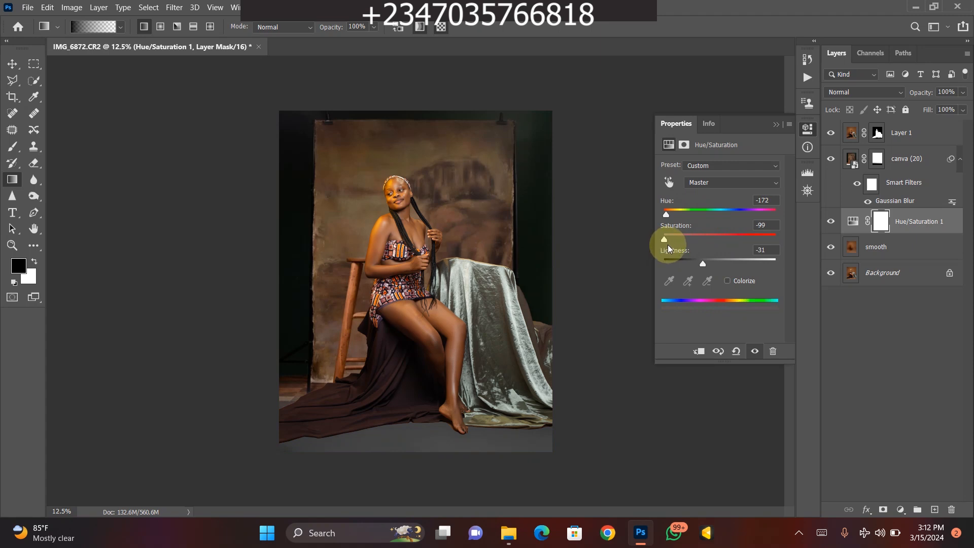
- Compare the image with and without the Hue/Saturation adjustment and the canva (20) backdrop, leaving both visible
right_click(669, 275)
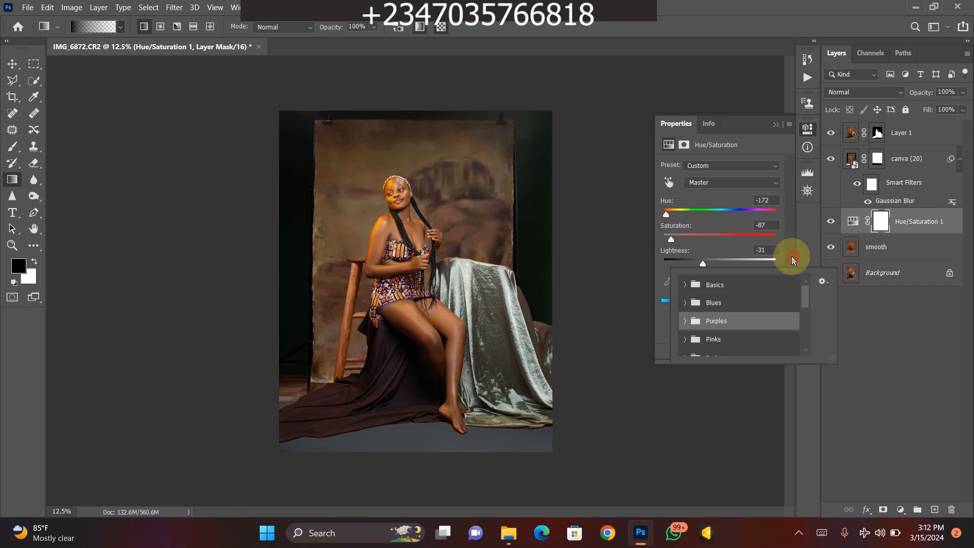
left_click(816, 283)
left_click(756, 351)
left_click(755, 351)
left_click(831, 158)
left_click(830, 158)
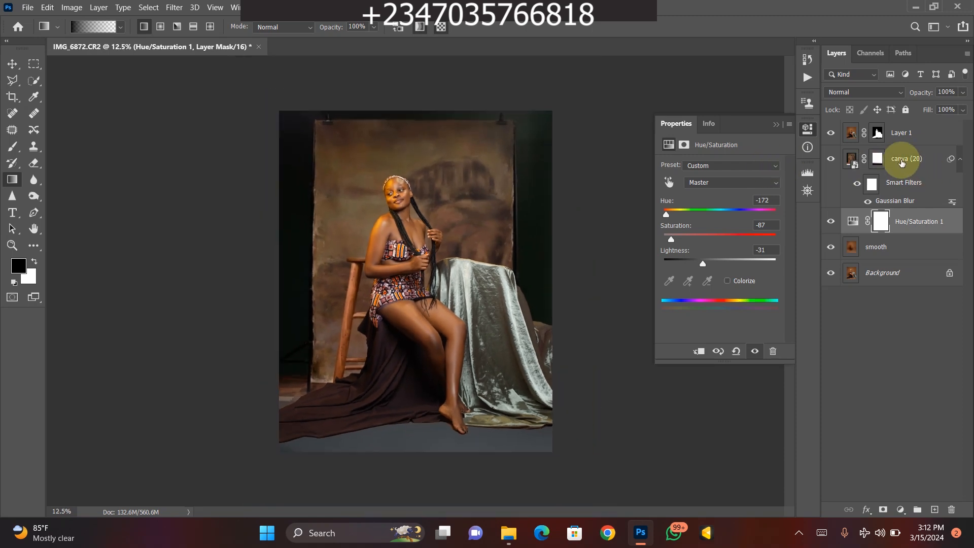
- Create an empty layer above Layer 1 and set the foreground color to bright yellow, #ffd800
left_click(895, 161)
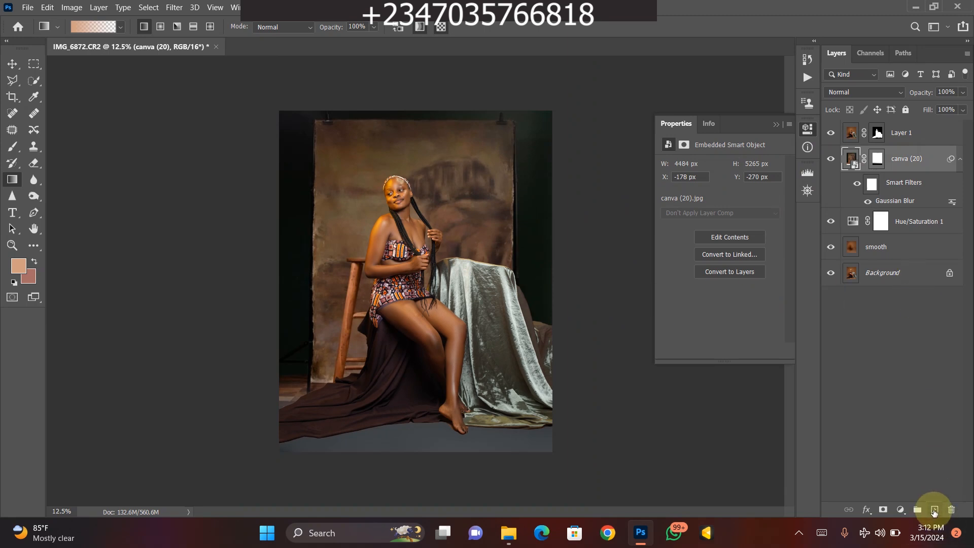
left_click(888, 133)
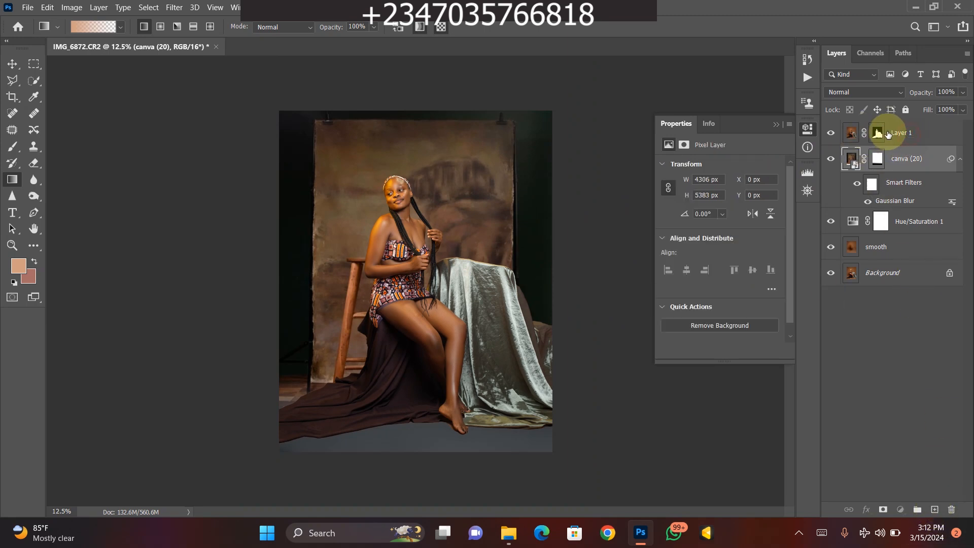
left_click(934, 510)
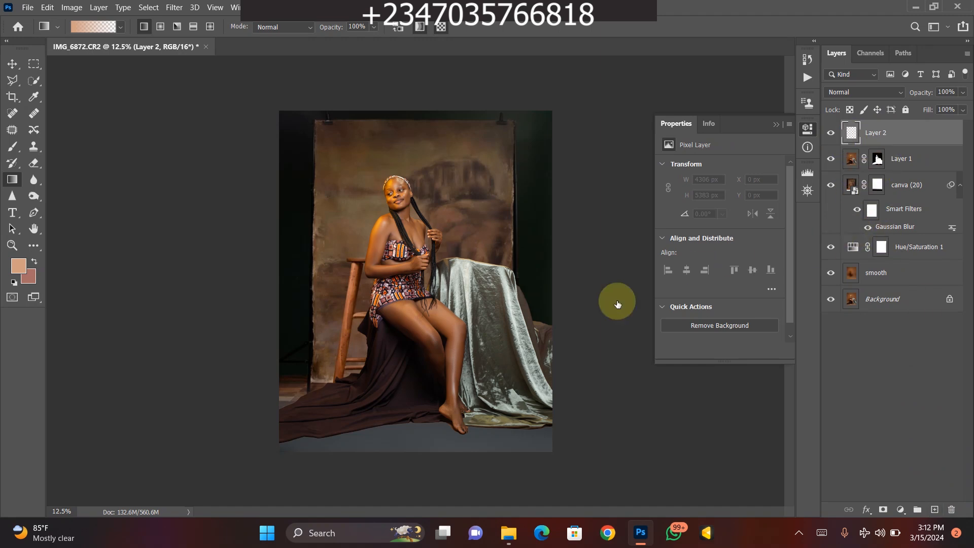
left_click(18, 267)
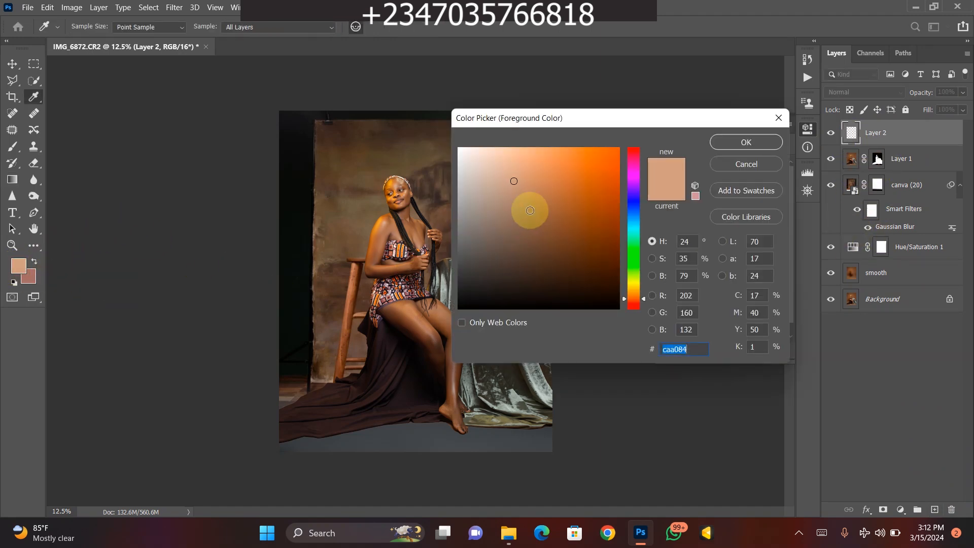
left_click(632, 287)
left_click_drag(606, 167, 627, 124)
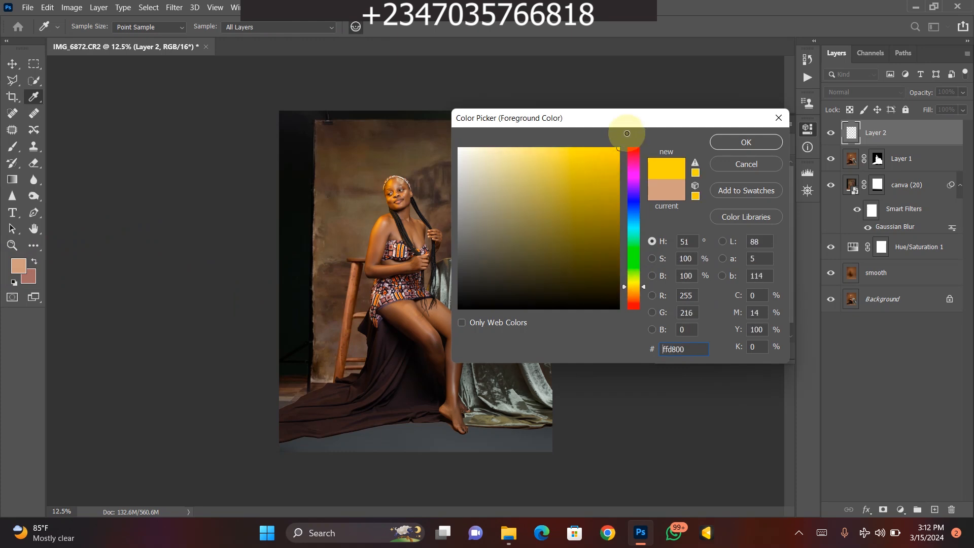
key("Return")
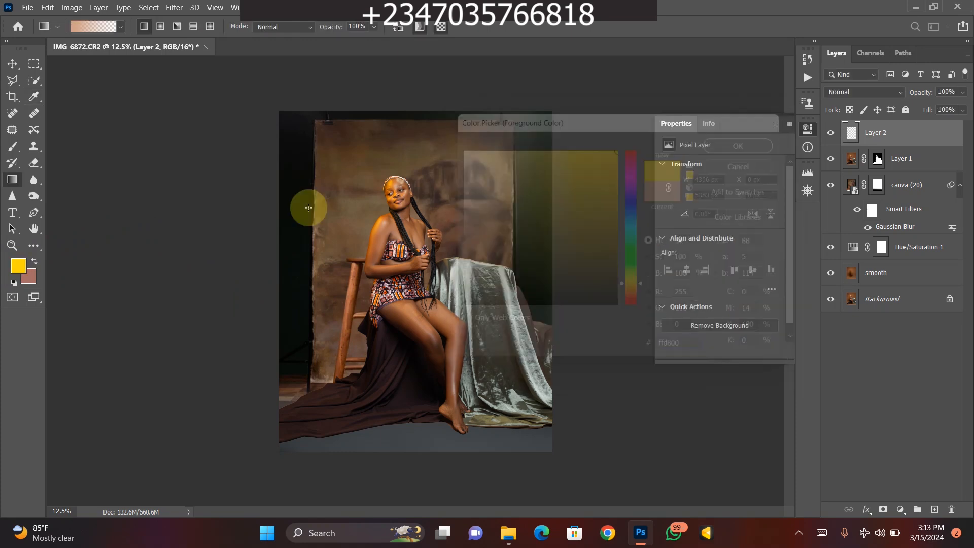
- Paint a soft yellow glow over the upper-left corner of the image using the Brush enlarged to 4200 px
left_click(12, 146)
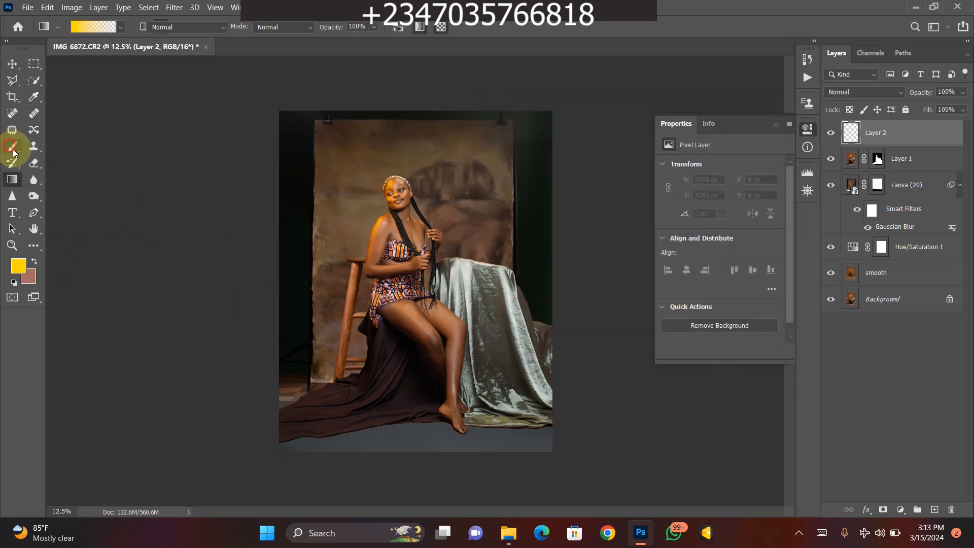
key("bracketright")
key("bracketright")
key("bracketright")
key("bracketright")
key("bracketright")
key("bracketright")
key("bracketright")
key("bracketright")
key("bracketright")
key("bracketright")
key("bracketright")
key("bracketright")
key("bracketright")
key("bracketright")
key("bracketright")
key("bracketright")
key("bracketright")
key("bracketright")
key("bracketright")
key("bracketright")
key("bracketright")
key("bracketright")
key("bracketright")
key("bracketright")
key("bracketright")
key("bracketright")
key("bracketright")
key("bracketright")
key("bracketright")
key("bracketright")
key("bracketright")
key("bracketright")
key("bracketright")
key("bracketright")
key("bracketright")
key("bracketright")
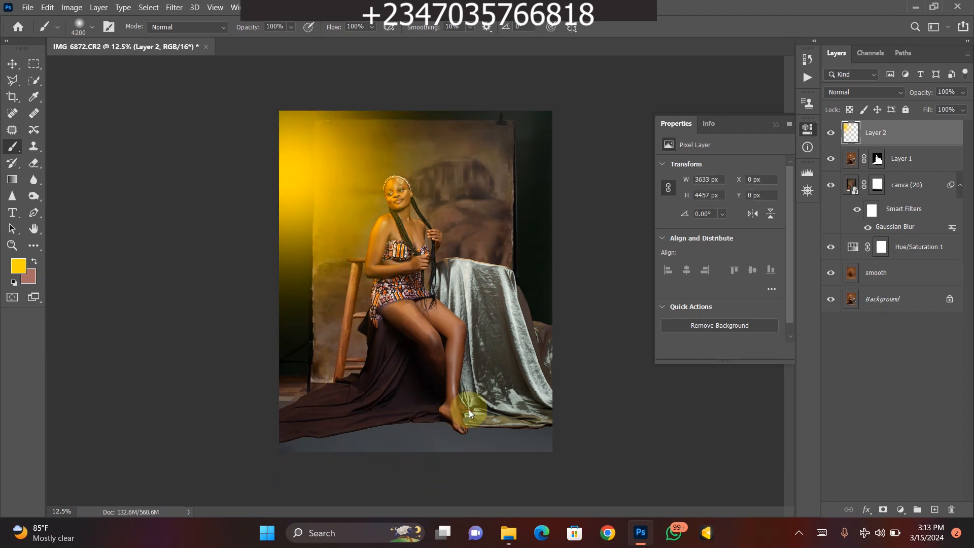
- Reduce the fill of the yellow glow layer to 32%
left_click(963, 110)
left_click_drag(931, 127, 934, 132)
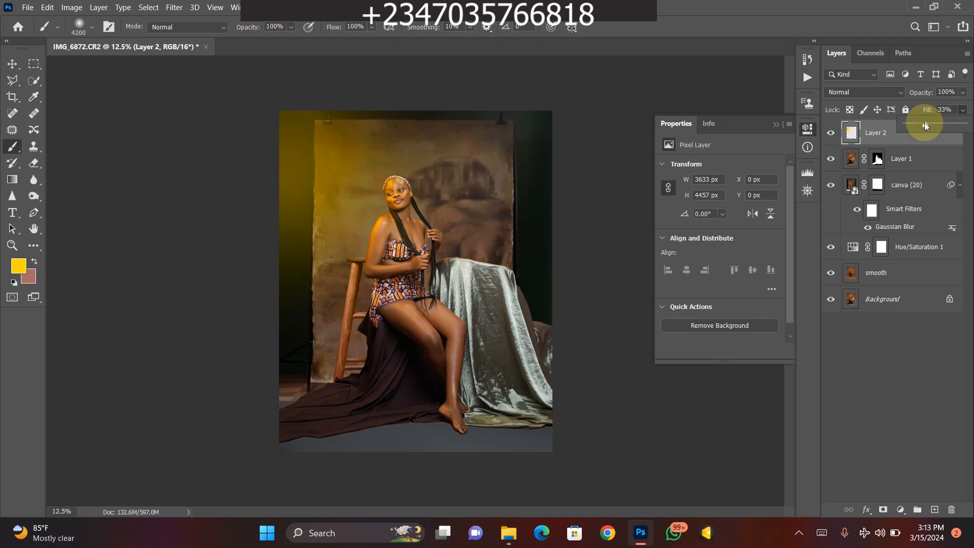
left_click_drag(926, 126, 924, 125)
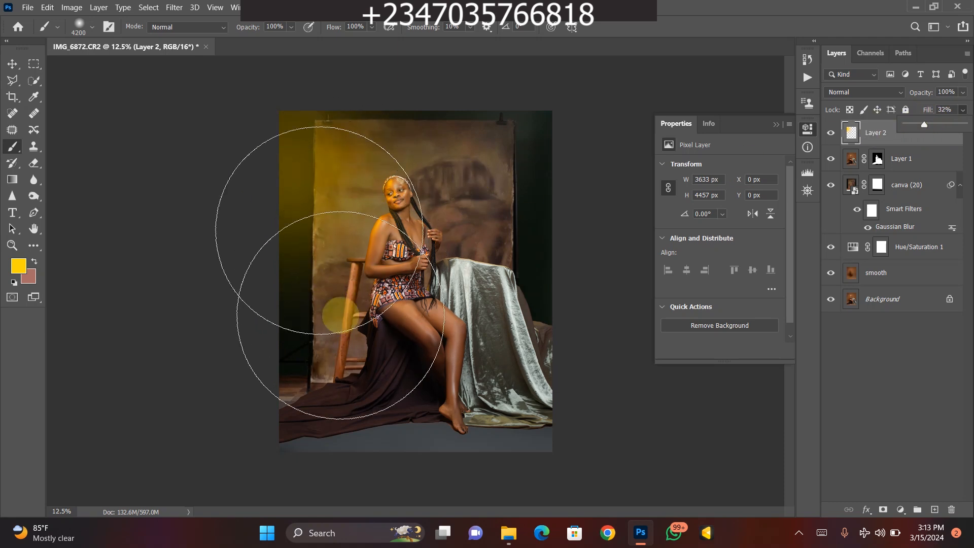
left_click(119, 245)
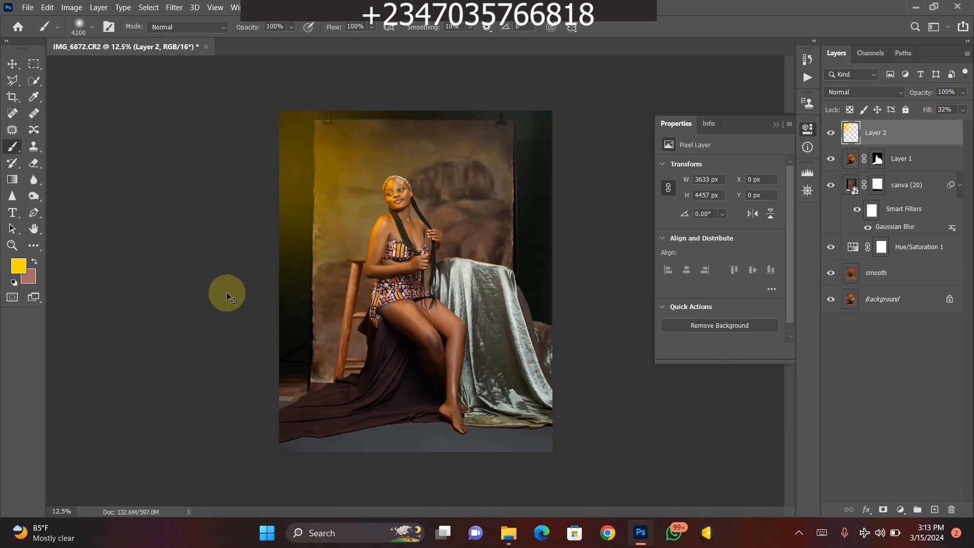
- Draw a circular selection about 4907 px across, center it around the subject, and invert it to select the outer edges
key("ctrl+minus")
key("ctrl+plus")
key("ctrl+plus")
key("ctrl+plus")
key("ctrl+minus")
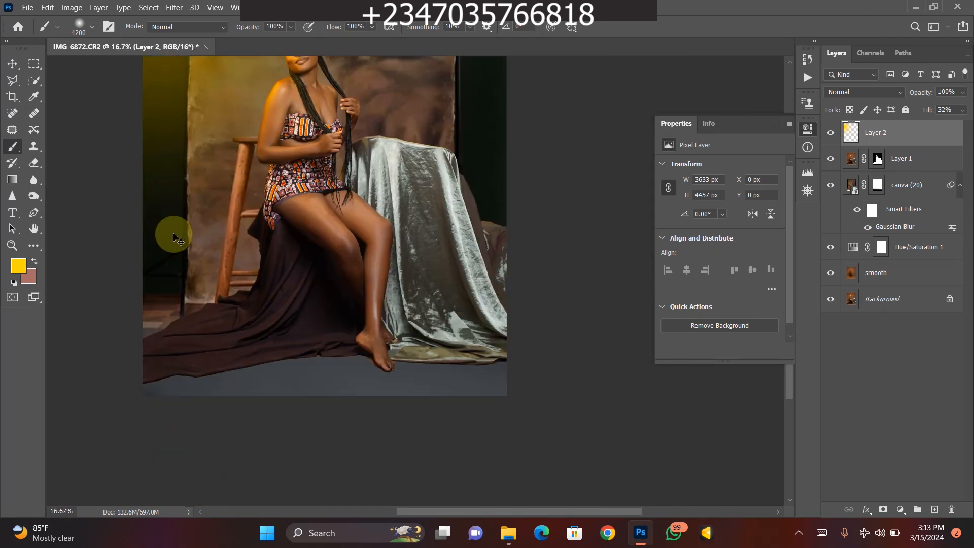
key("ctrl+minus")
key("ctrl+minus")
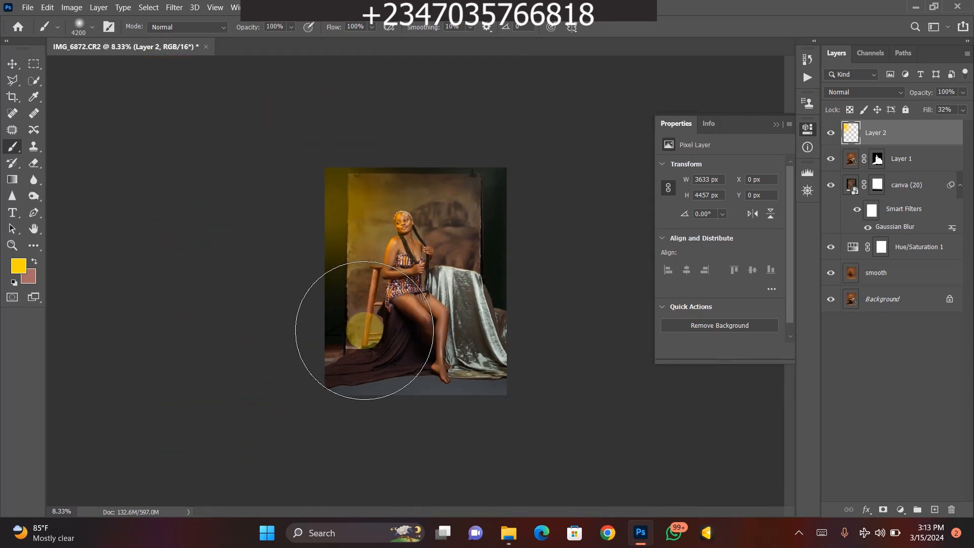
right_click(34, 65)
left_click(77, 75)
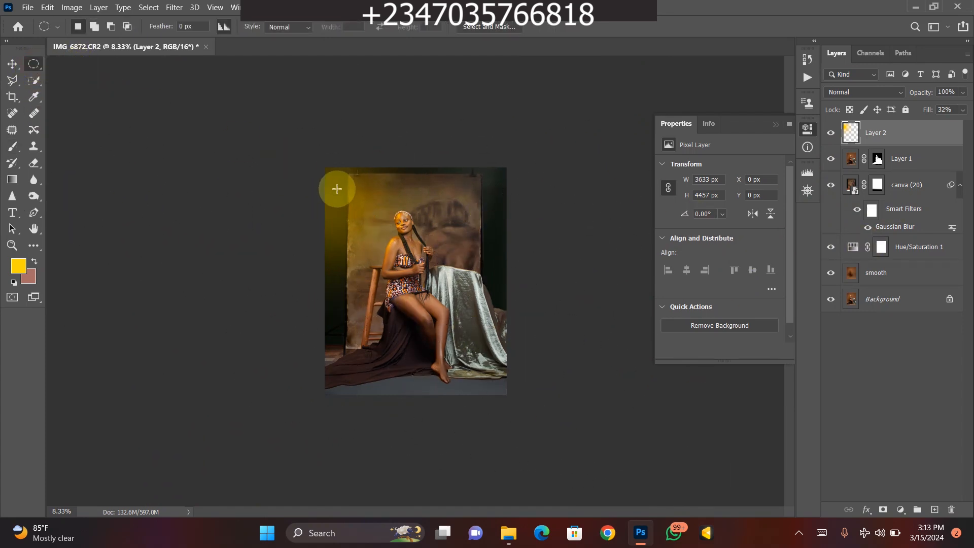
left_click_drag(335, 184, 543, 427)
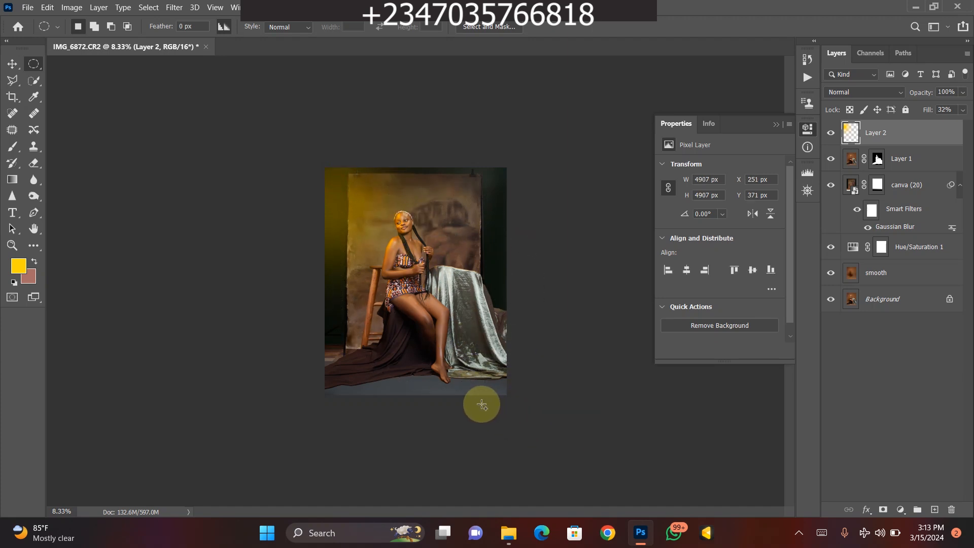
left_click_drag(450, 280, 425, 262)
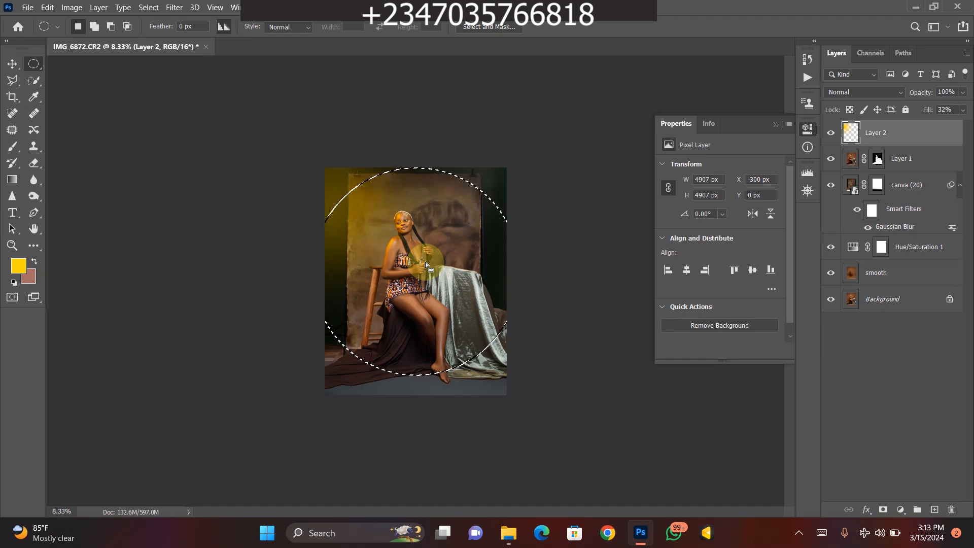
key("ctrl+shift+i")
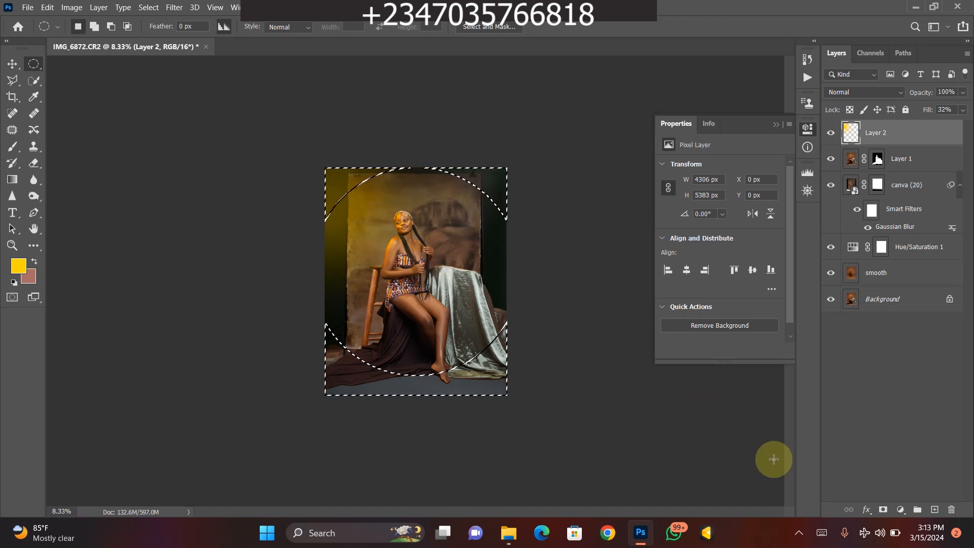
left_click(901, 510)
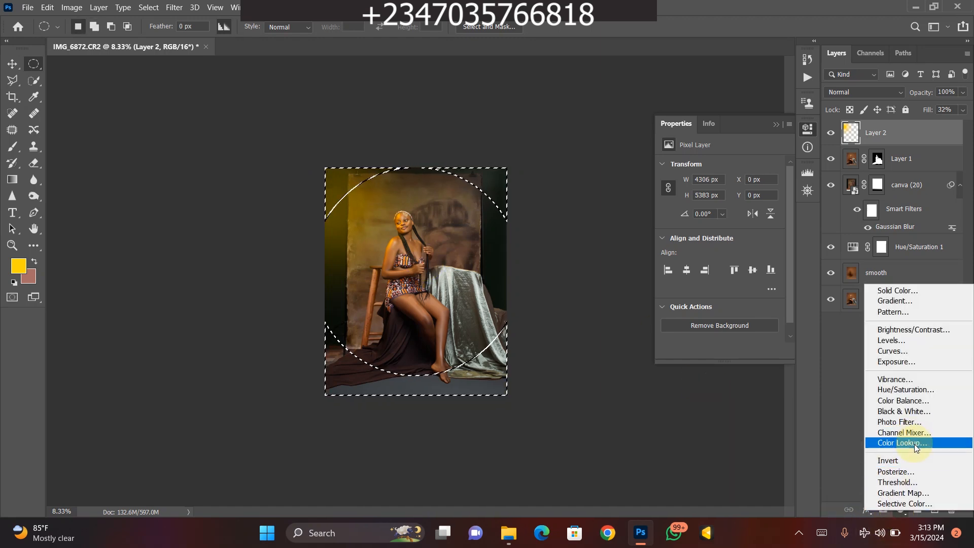
left_click(913, 443)
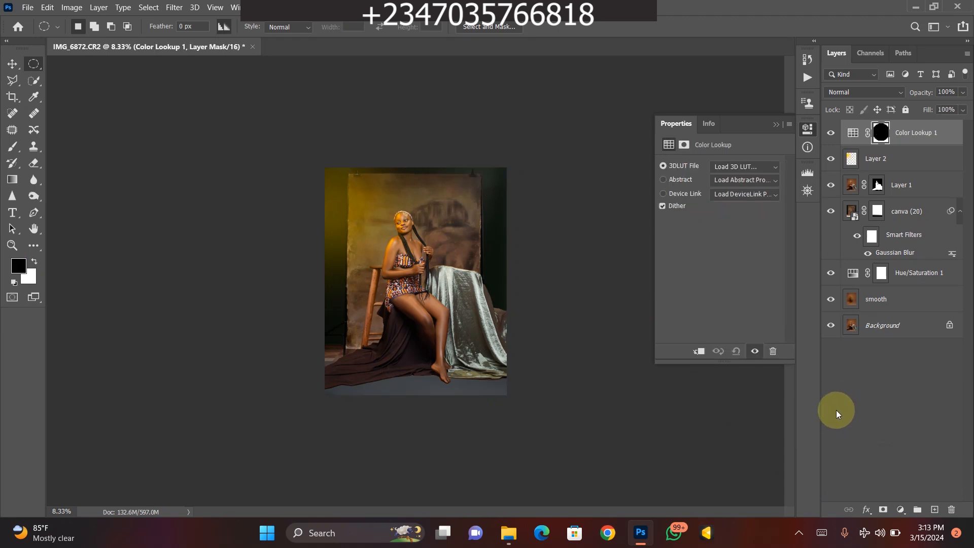
key("ctrl+z")
- Add a black Solid Color fill layer over the selected outer edges of the image
left_click(901, 509)
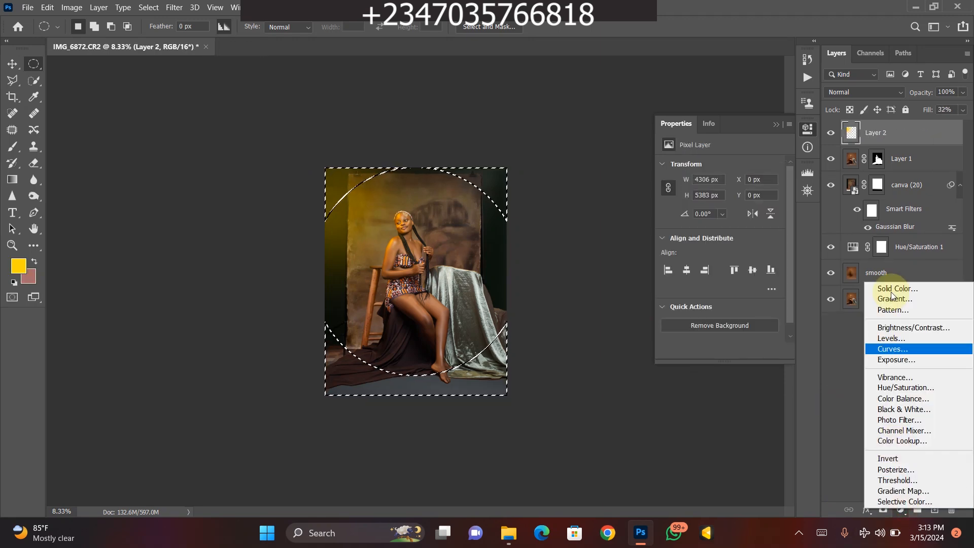
left_click(894, 289)
mouse_move(512, 282)
left_mouse_down()
mouse_move(439, 327)
mouse_move(451, 336)
left_mouse_up()
left_click(747, 147)
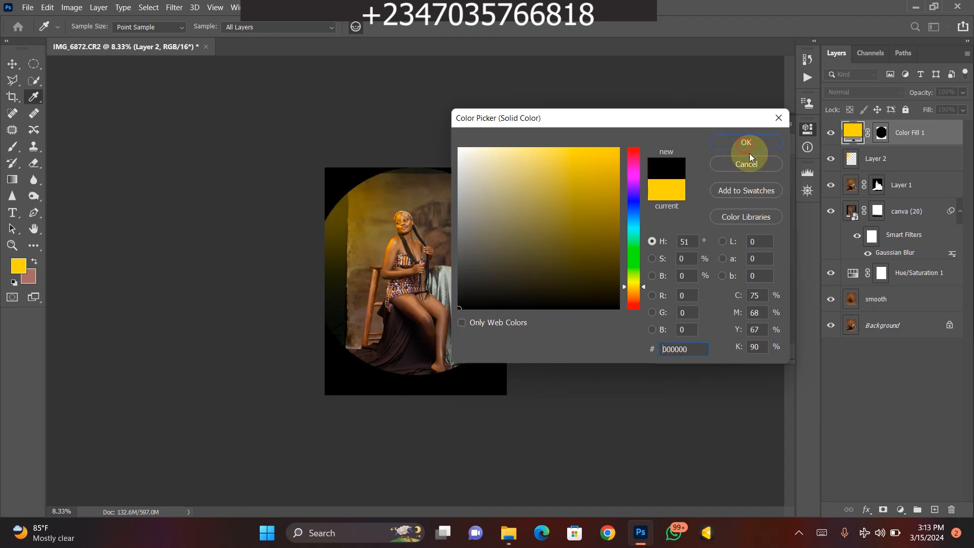
- Feather the black fill layer's mask to 621.2 px and reduce the layer's fill to 23%
left_click(882, 135)
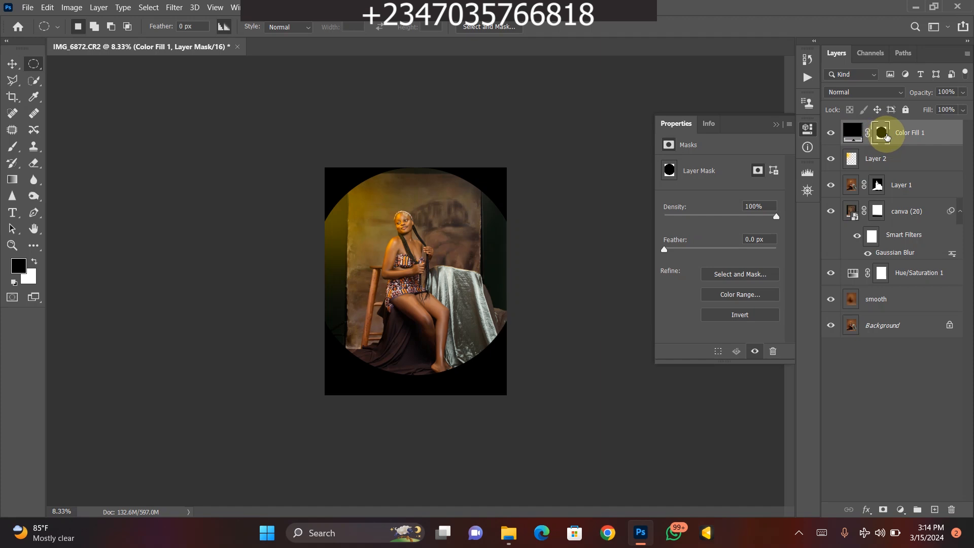
left_click_drag(674, 248, 770, 251)
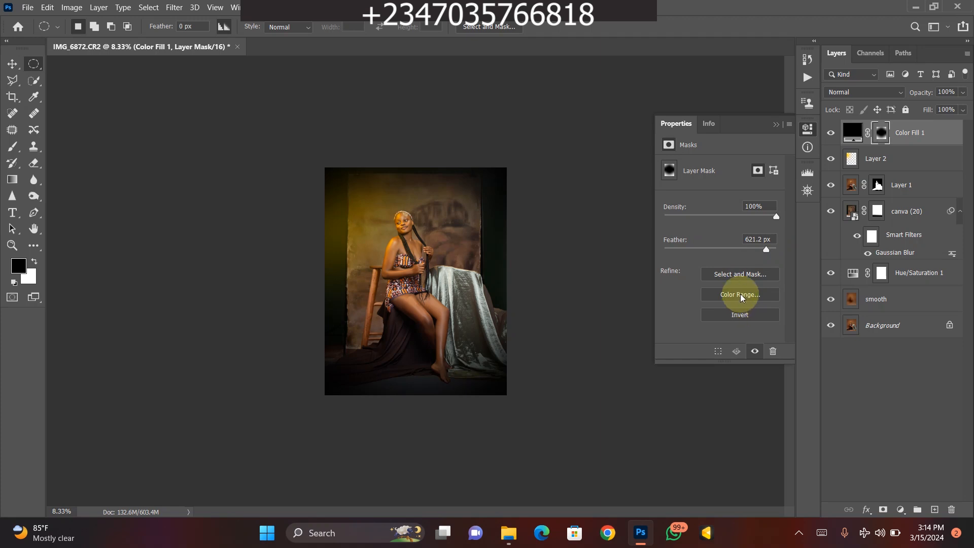
left_click_drag(959, 114, 919, 125)
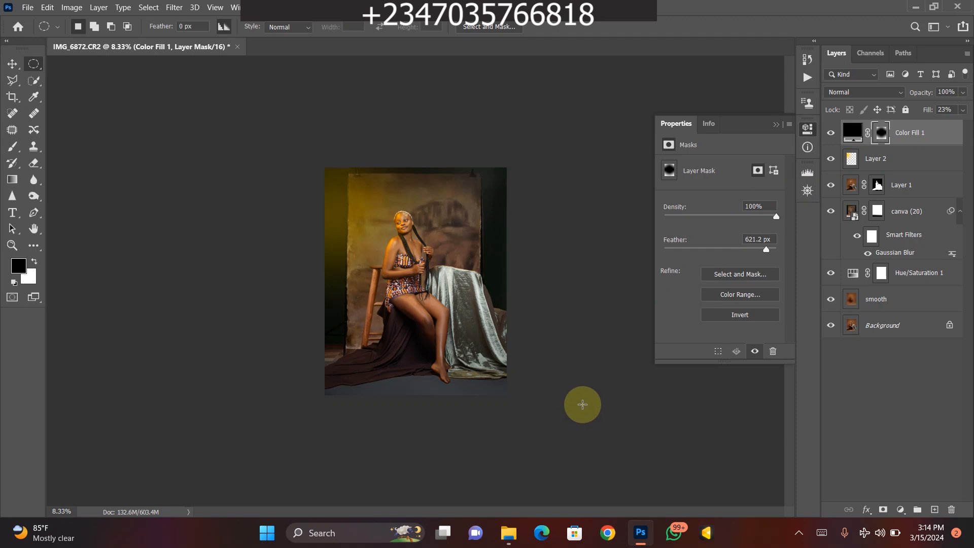
key("ctrl+plus")
key("ctrl+plus")
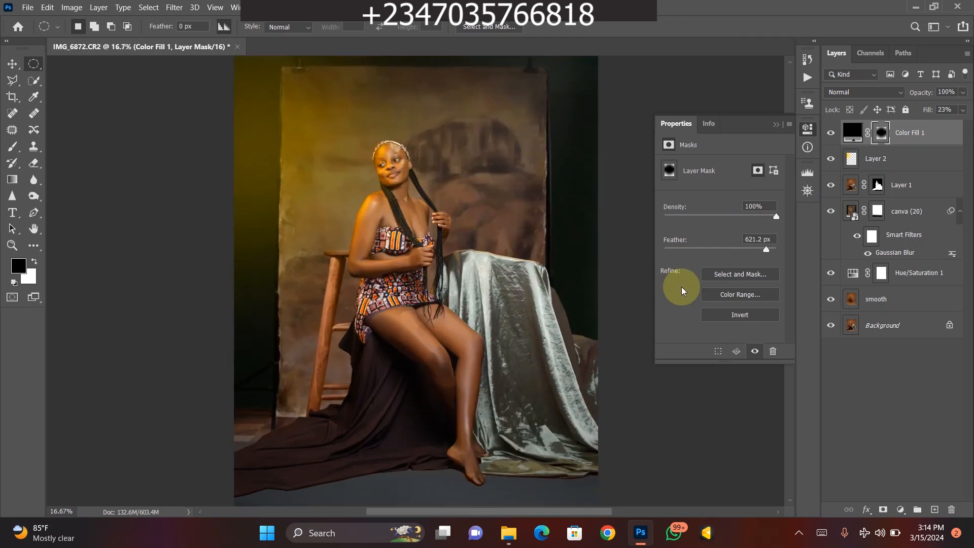
key("ctrl+minus")
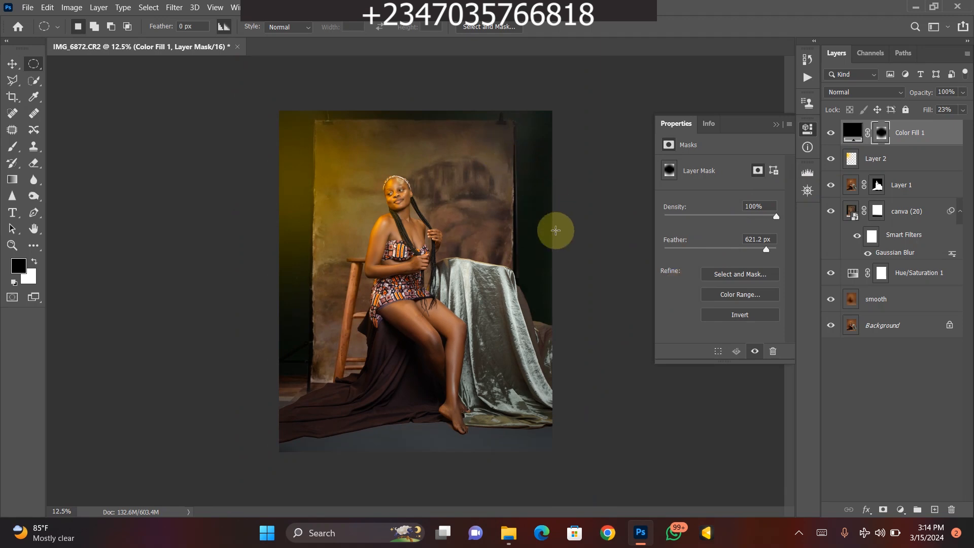
- Add a Color Lookup adjustment layer above the black fill and apply the mela chocolate.CUBE LUT
left_click(901, 511)
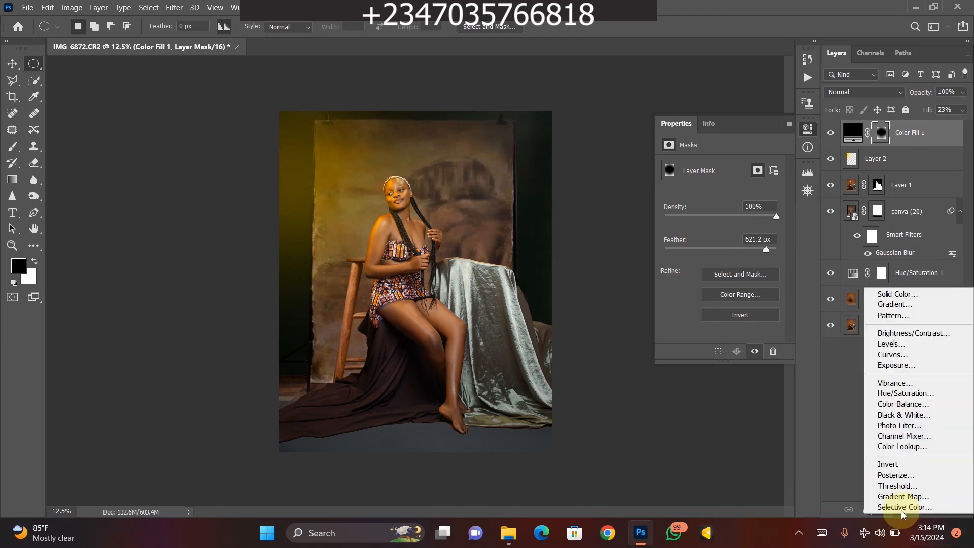
left_click(906, 447)
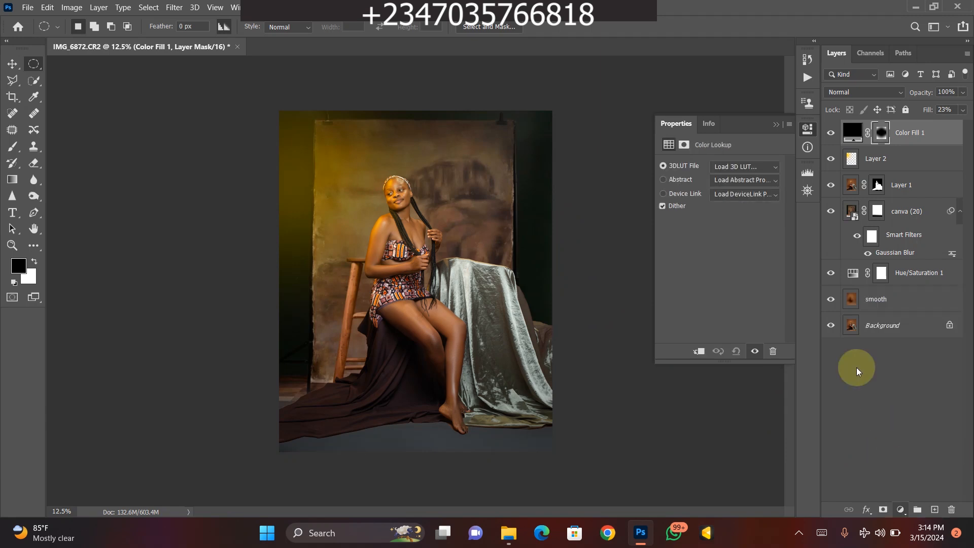
left_click(772, 168)
scroll(878, 357, "down", 1)
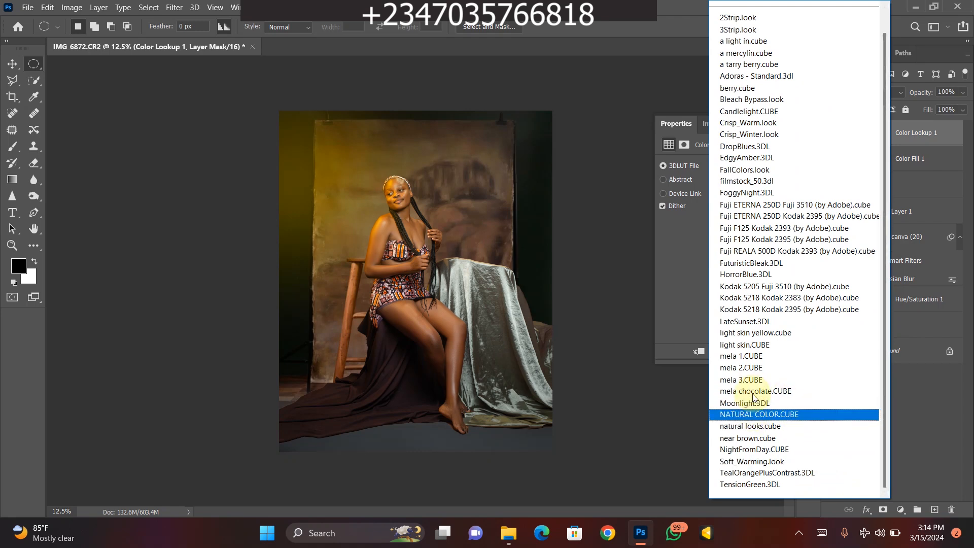
key("Return")
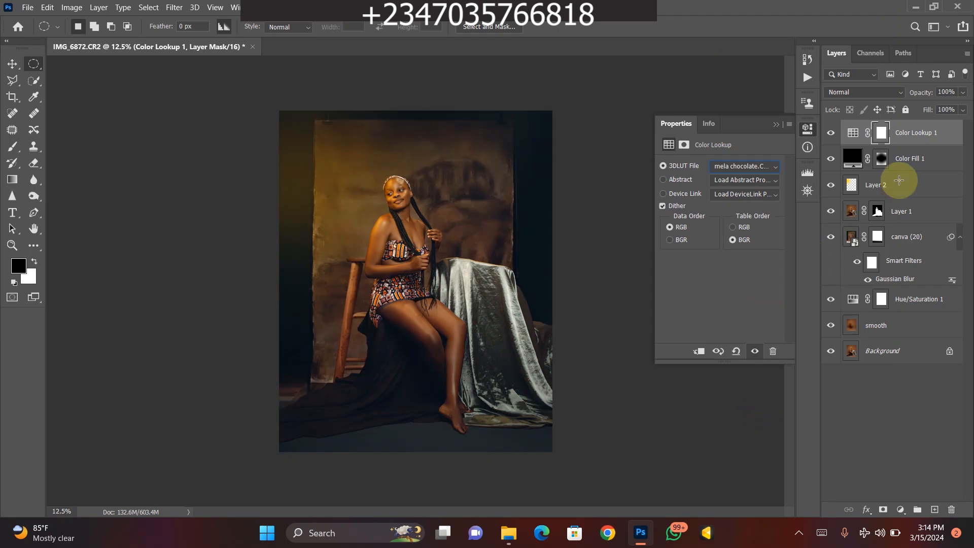
- Switch the Color Lookup layer's 3D LUT to near brown.cube
left_click(766, 167)
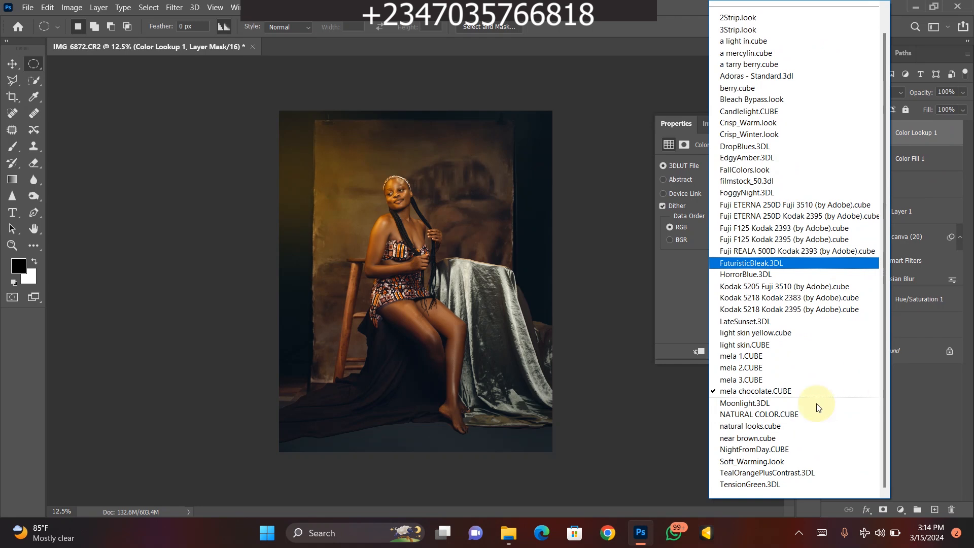
left_click(749, 438)
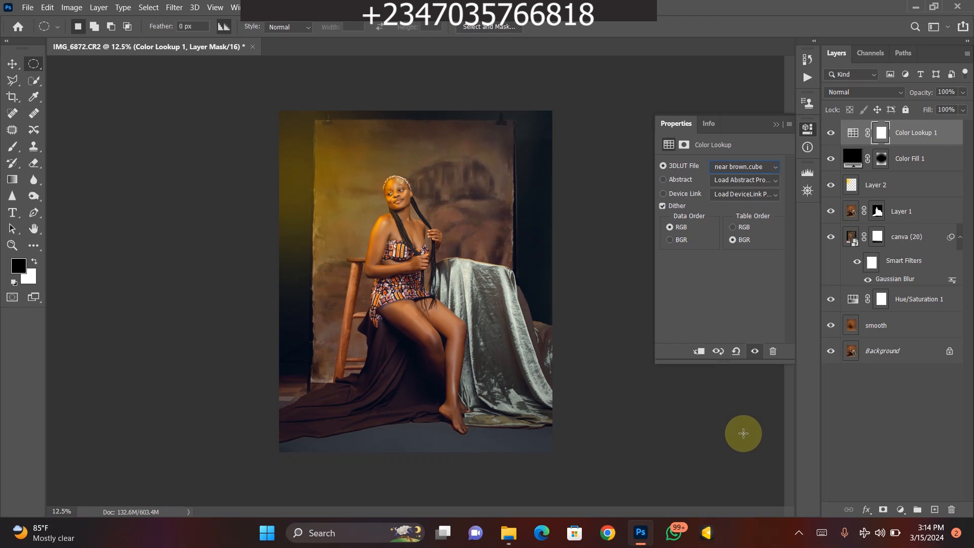
key("ctrl+plus")
key("ctrl+minus")
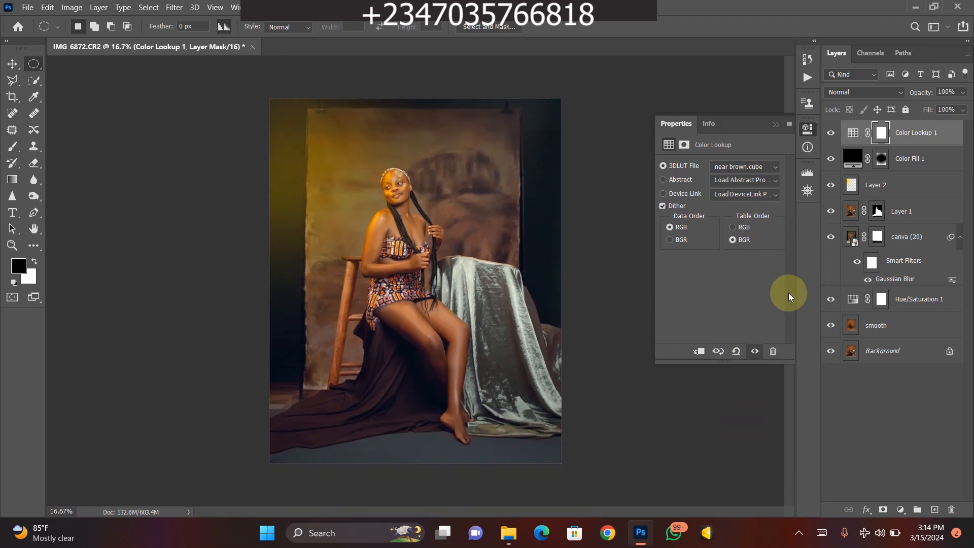
- Group all layers above the Background and toggle the group's visibility to compare the edit with the original
left_click(907, 325, "shift")
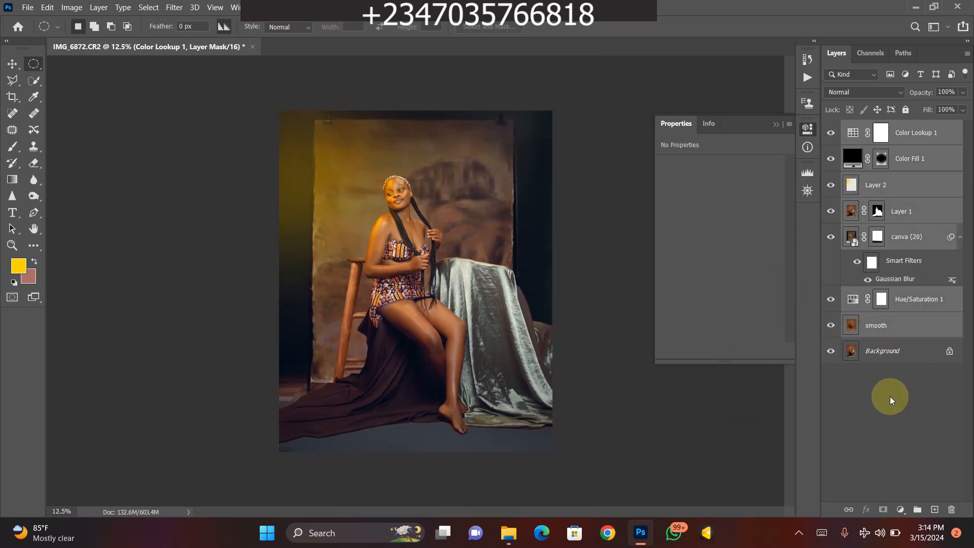
key("ctrl+g")
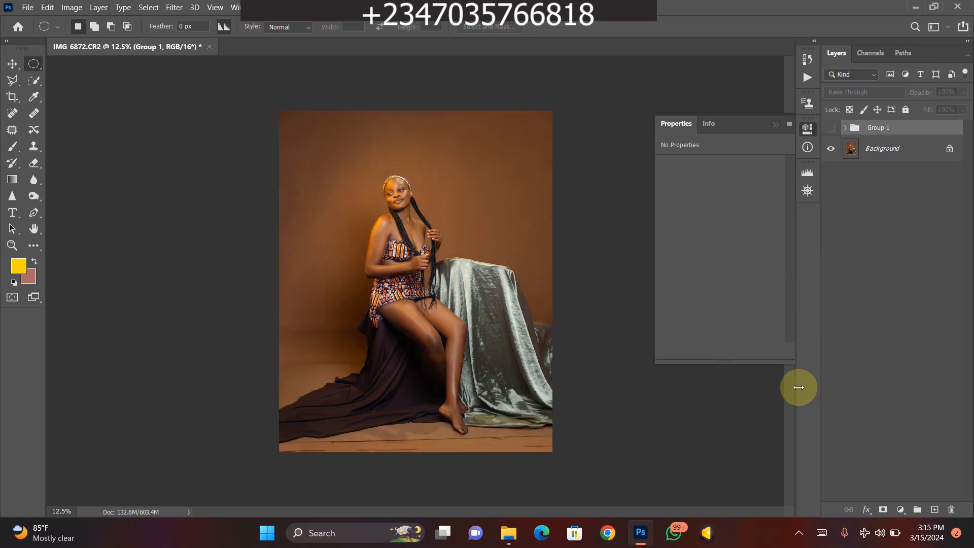
left_click(831, 127)
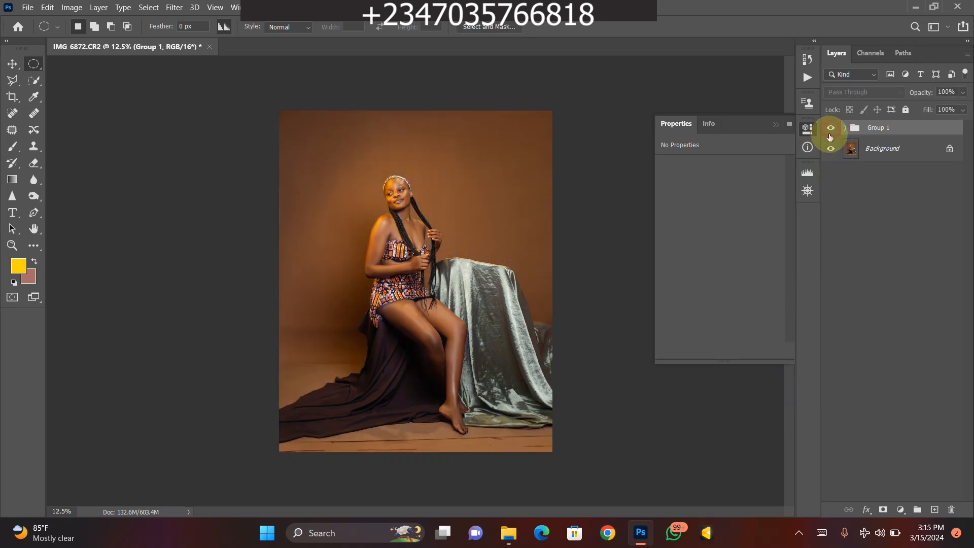
- Examine the edited portrait up close and as a whole, checking the skin, outfit, backdrop and edges
key("ctrl+plus")
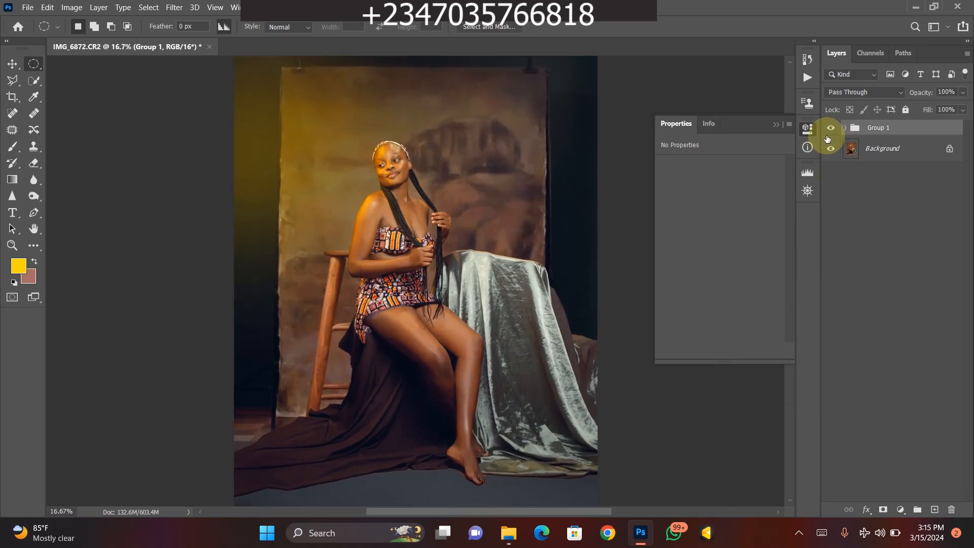
key("ctrl+minus")
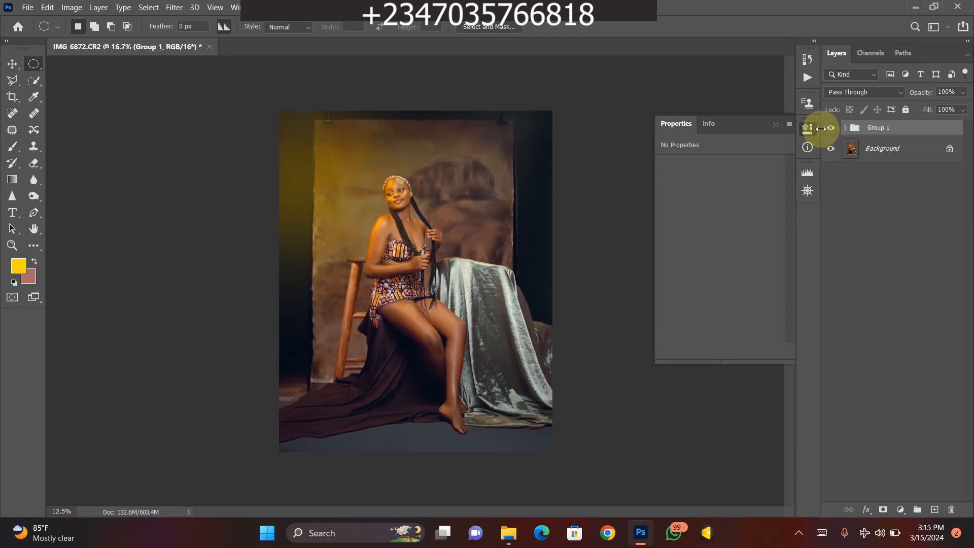
key("ctrl+plus")
key("ctrl+plus")
key("ctrl+plus")
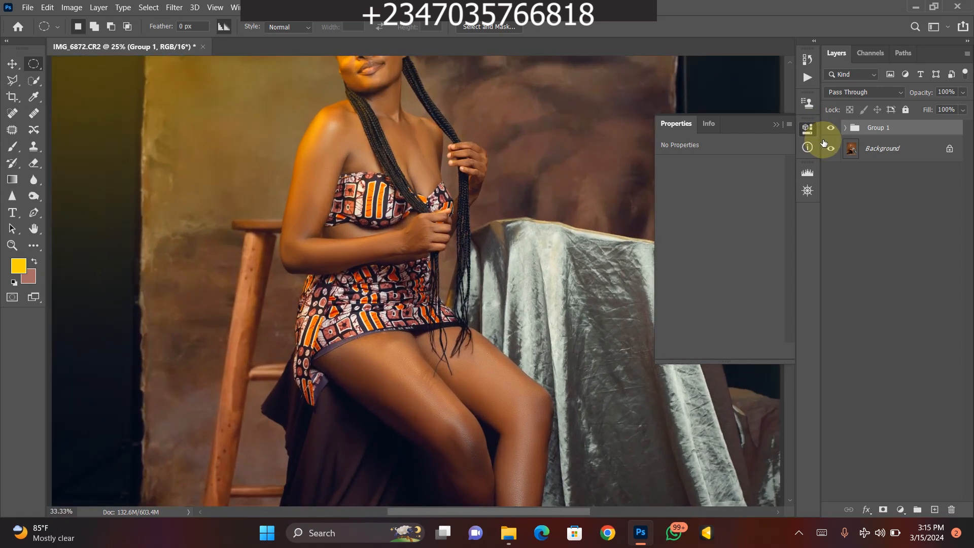
key("ctrl+minus")
key("ctrl+minus")
key("ctrl+minus")
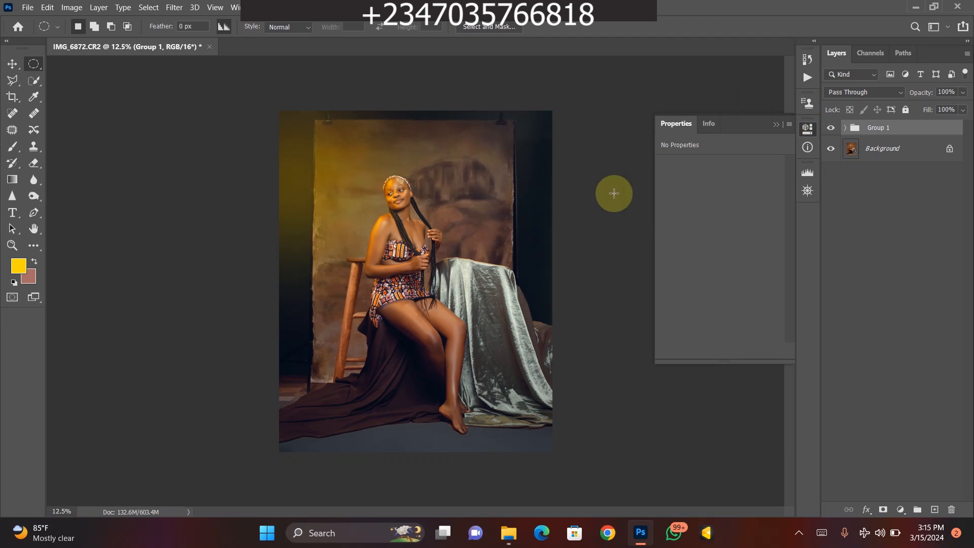
key("ctrl+plus")
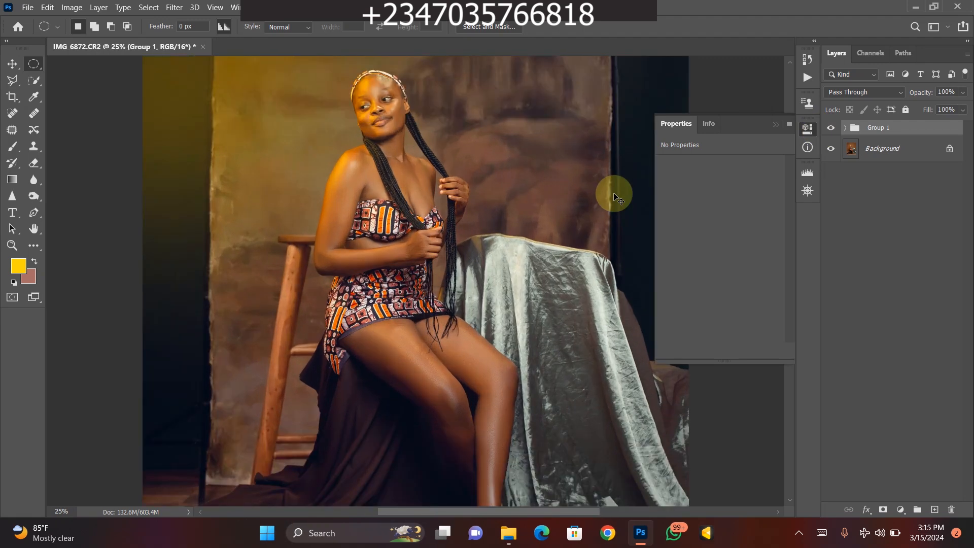
key("ctrl+minus")
key("ctrl+minus")
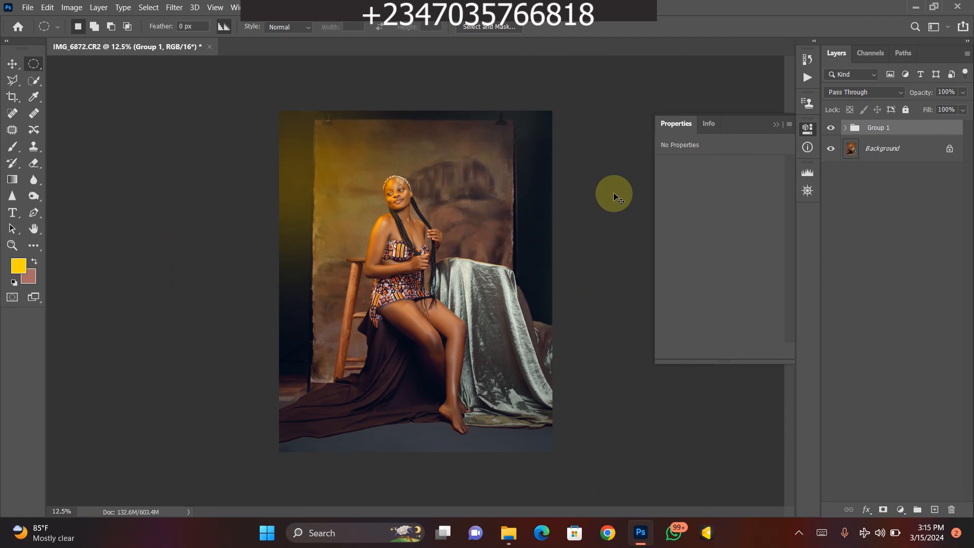